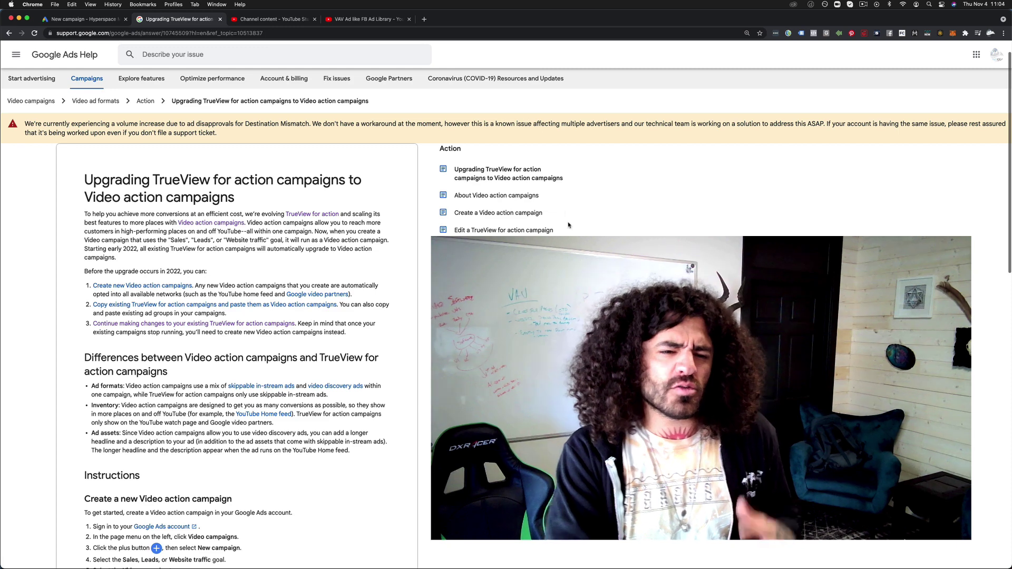
Select the line about the 2022 TrueView upgrade and scroll down through the article
{"action": "triple_click", "coordinate": [391, 280]}
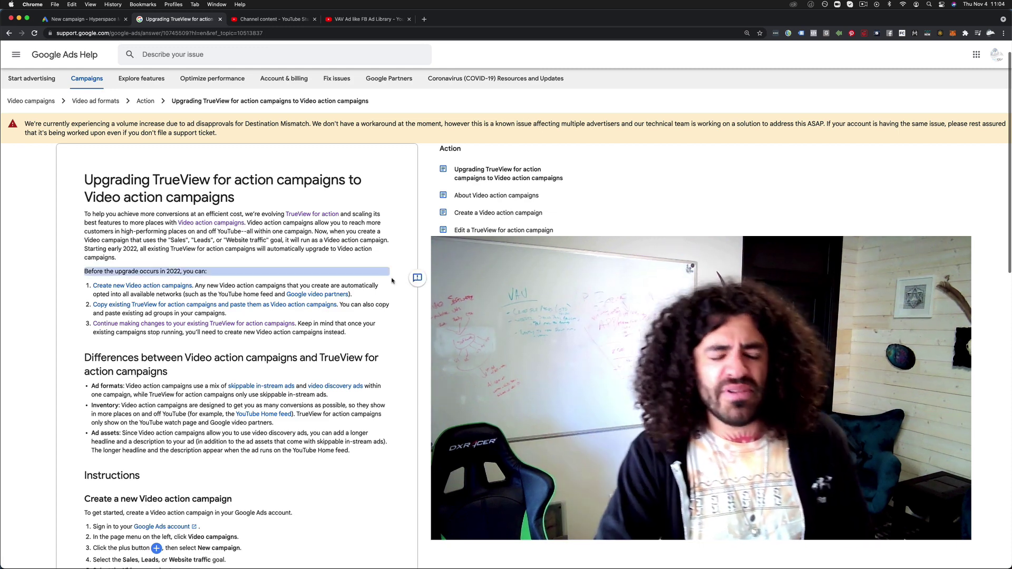
{"action": "left_click", "coordinate": [428, 283]}
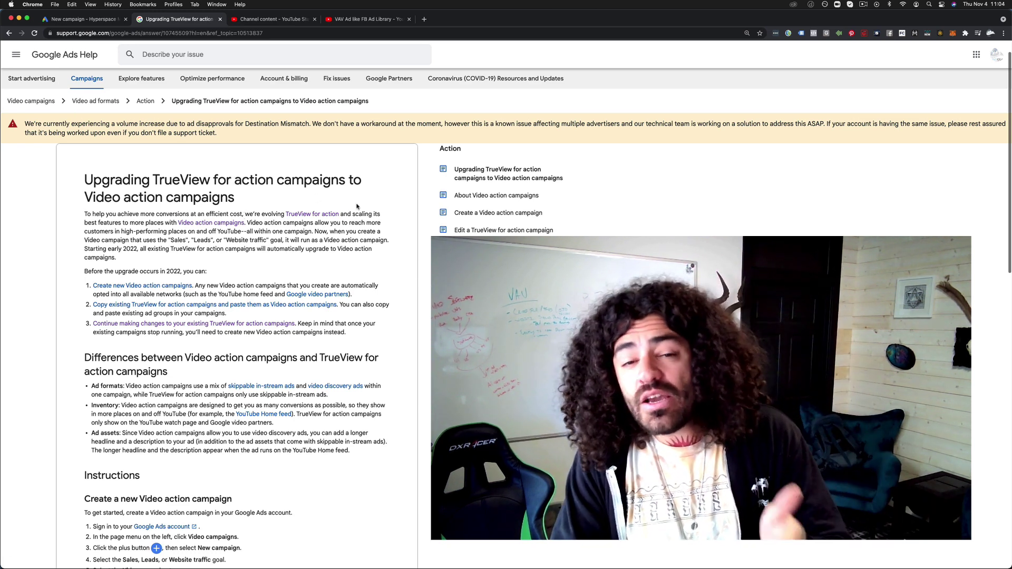
{"action": "scroll", "coordinate": [237, 316], "scroll_direction": "down", "scroll_amount": 1}
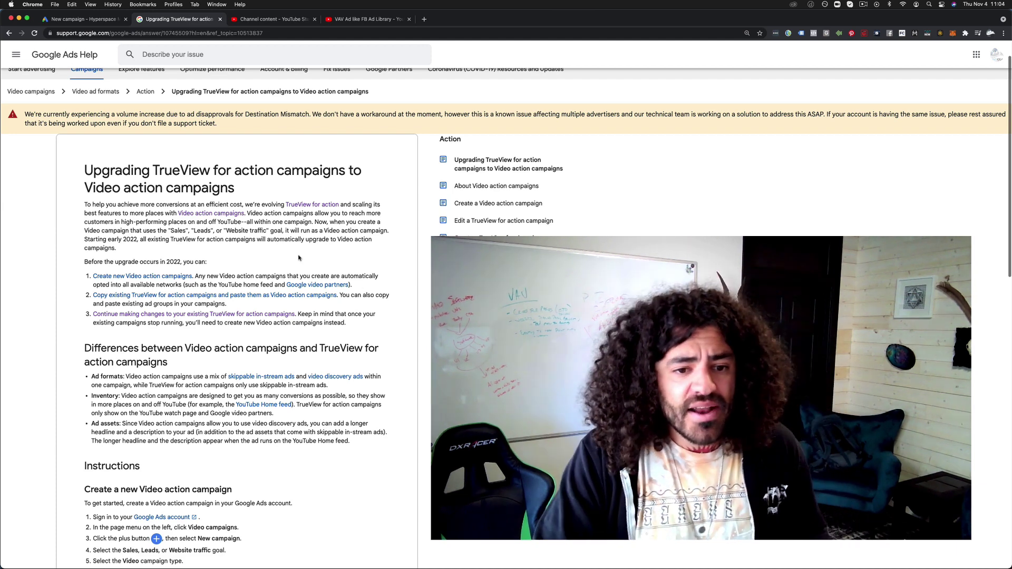
{"action": "scroll", "coordinate": [258, 228], "scroll_direction": "down", "scroll_amount": 1}
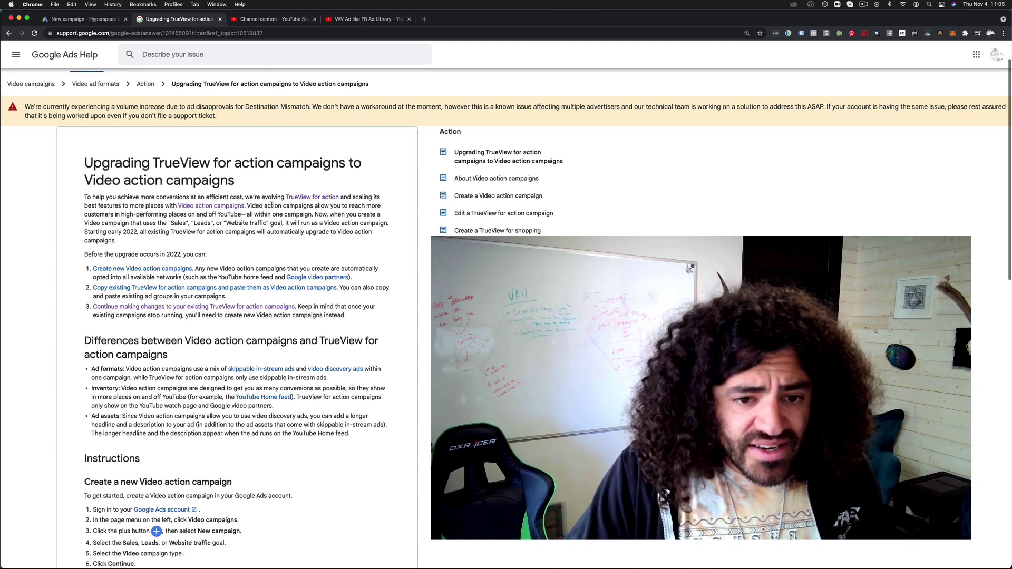
Highlight the intro paragraph's sentence about Sales, Leads and Website traffic goals
{"action": "left_click_drag", "start_coordinate": [134, 214], "coordinate": [254, 214]}
{"action": "left_click", "coordinate": [284, 222]}
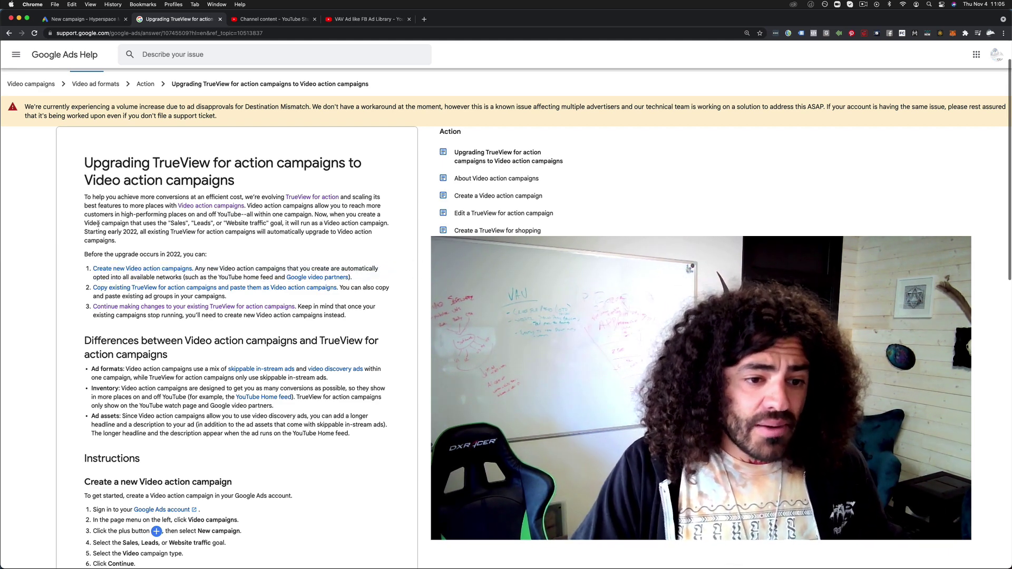
{"action": "left_click_drag", "start_coordinate": [92, 223], "coordinate": [311, 223]}
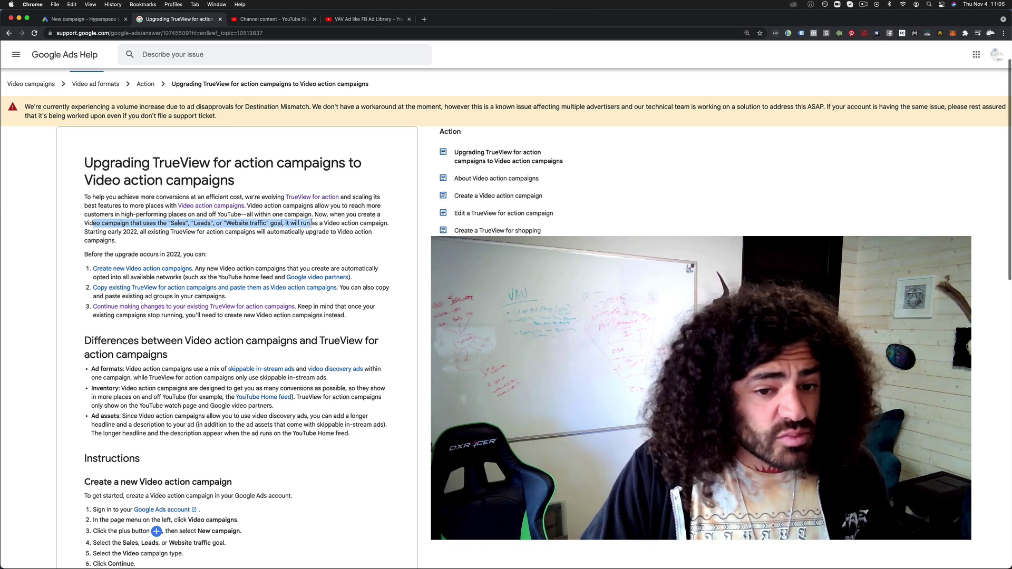
{"action": "triple_click", "coordinate": [351, 223]}
{"action": "left_click", "coordinate": [313, 245]}
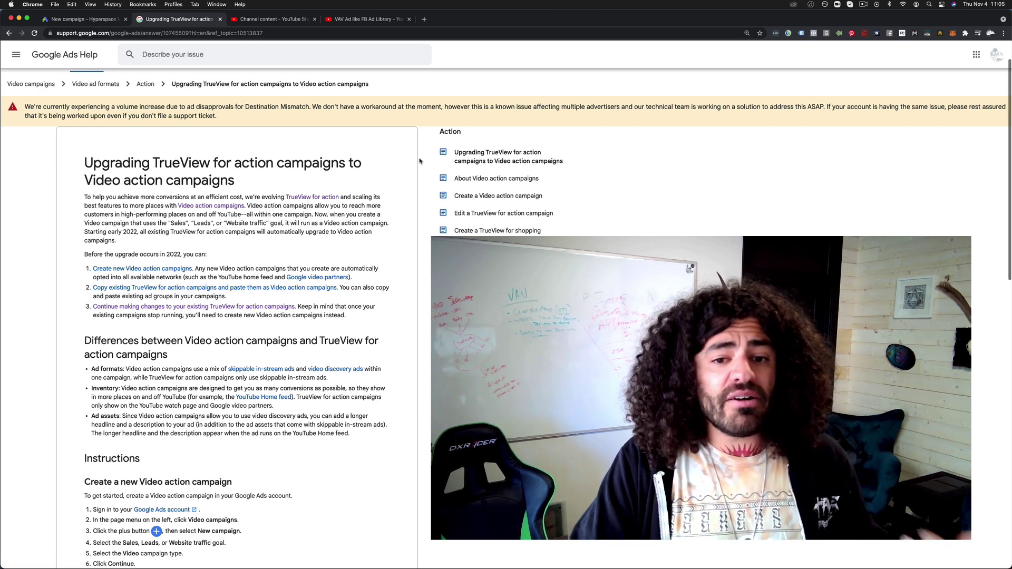
Open the About Video action campaigns article and scroll to its ad examples
{"action": "left_click", "coordinate": [464, 180]}
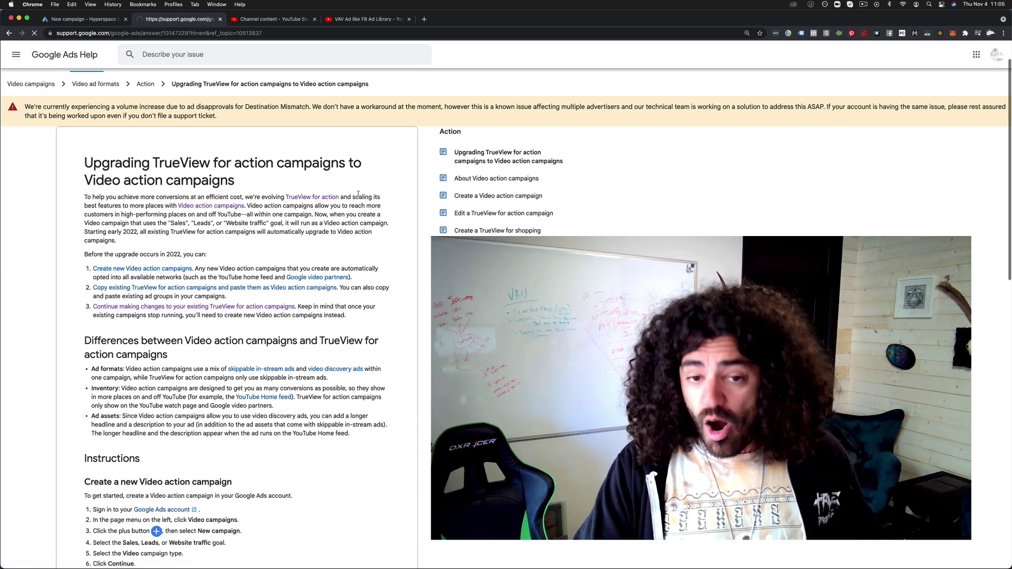
{"action": "scroll", "coordinate": [311, 234], "scroll_direction": "down", "scroll_amount": 3}
{"action": "scroll", "coordinate": [311, 235], "scroll_direction": "down", "scroll_amount": 10}
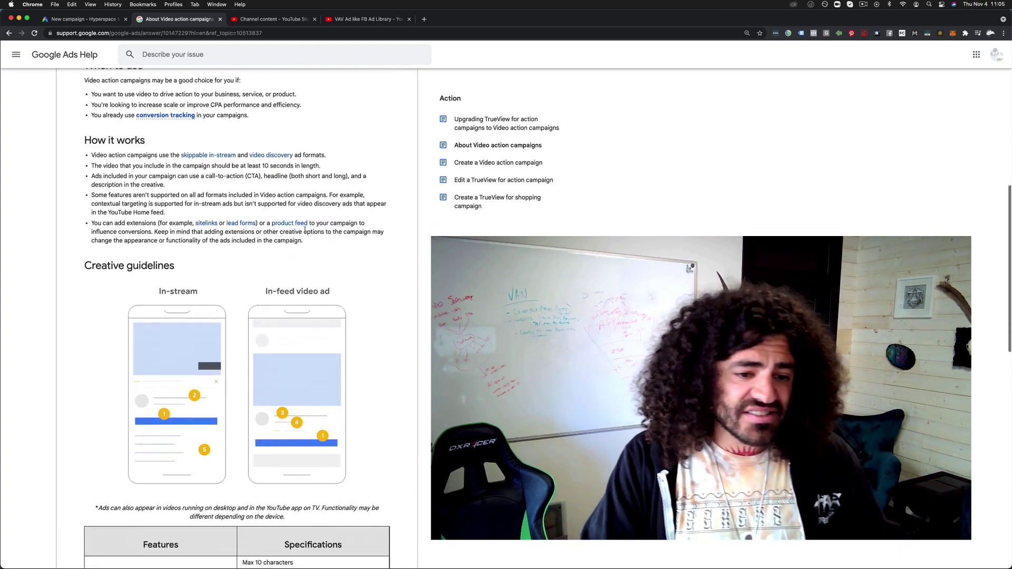
{"action": "scroll", "coordinate": [305, 232], "scroll_direction": "down", "scroll_amount": 5}
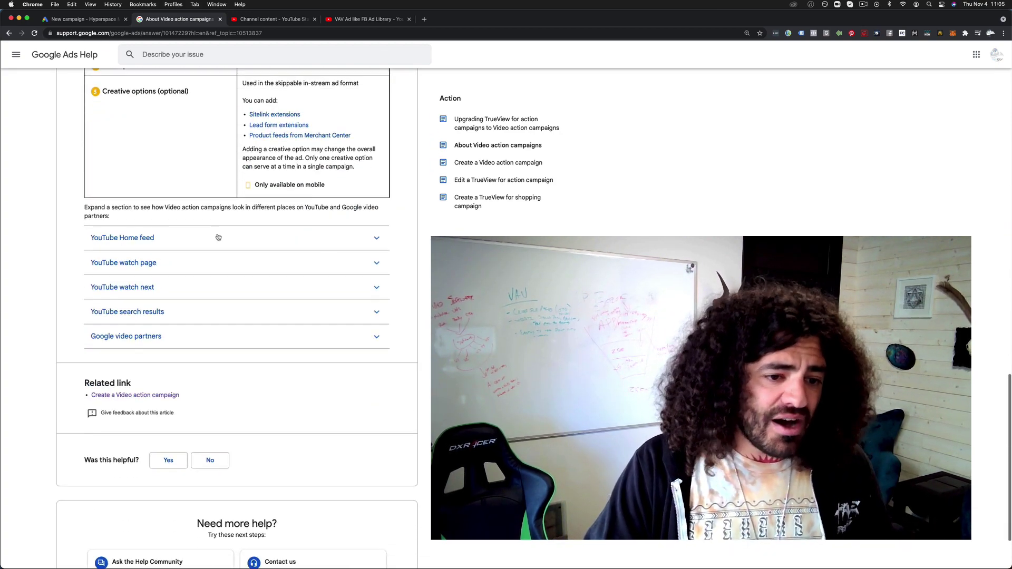
Expand the YouTube Home feed and watch page ad examples
{"action": "left_click", "coordinate": [213, 231]}
{"action": "scroll", "coordinate": [309, 305], "scroll_direction": "down", "scroll_amount": 4}
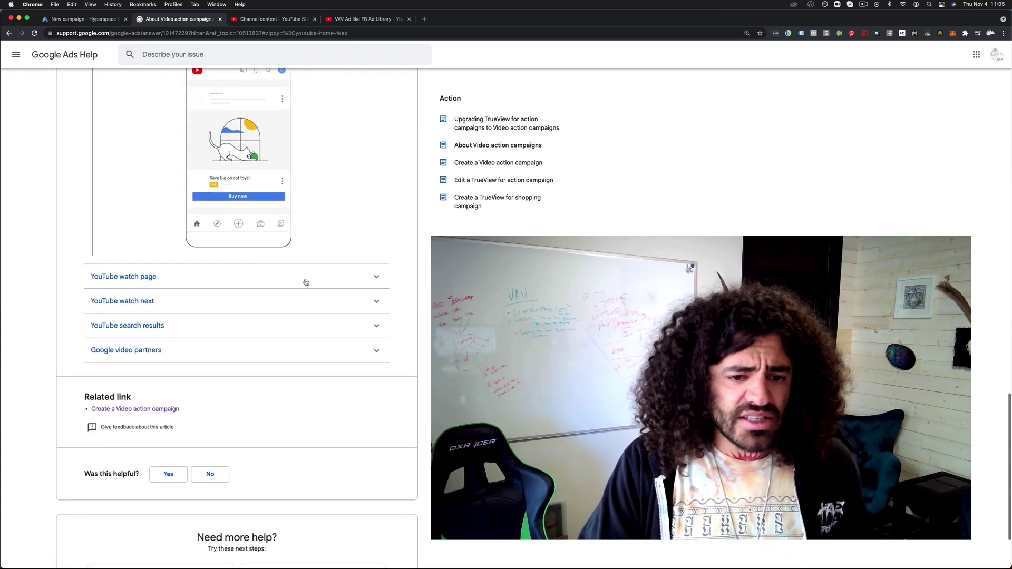
{"action": "left_click", "coordinate": [305, 282]}
{"action": "scroll", "coordinate": [327, 228], "scroll_direction": "up", "scroll_amount": 3}
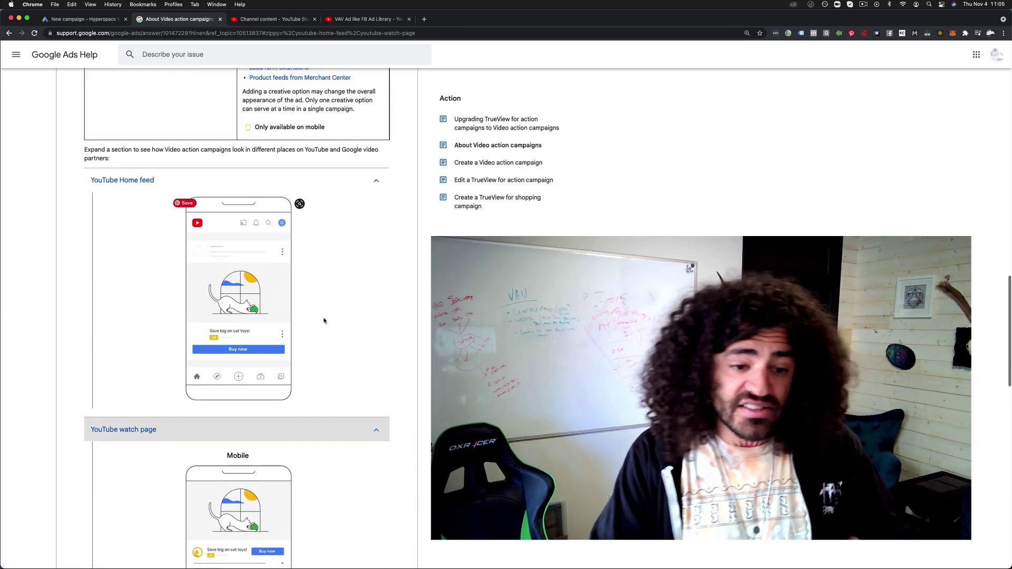
{"action": "scroll", "coordinate": [359, 308], "scroll_direction": "down", "scroll_amount": 5}
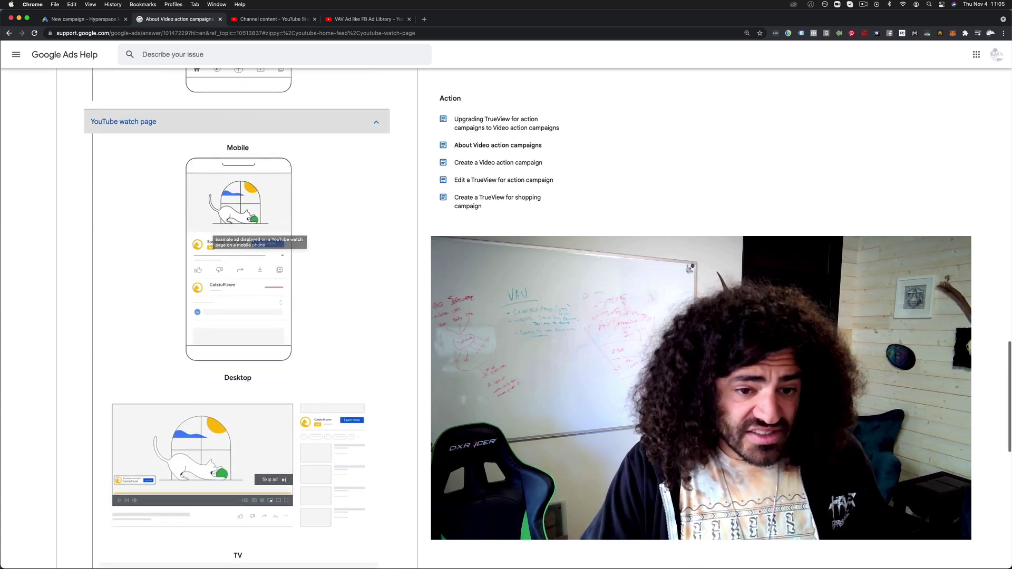
{"action": "scroll", "coordinate": [316, 232], "scroll_direction": "down", "scroll_amount": 1}
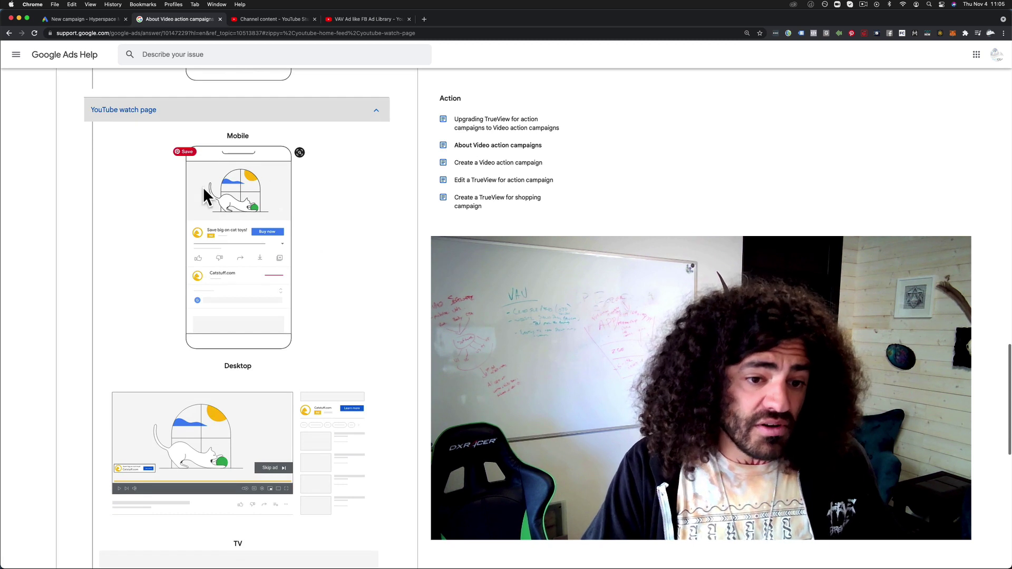
{"action": "scroll", "coordinate": [343, 226], "scroll_direction": "down", "scroll_amount": 2}
{"action": "scroll", "coordinate": [359, 232], "scroll_direction": "down", "scroll_amount": 2}
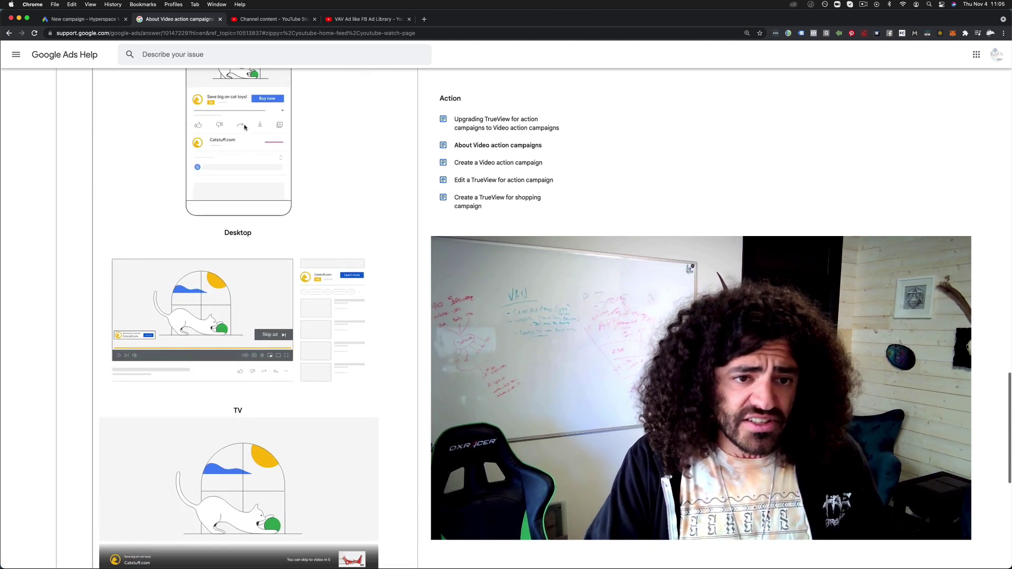
{"action": "scroll", "coordinate": [216, 173], "scroll_direction": "down", "scroll_amount": 2}
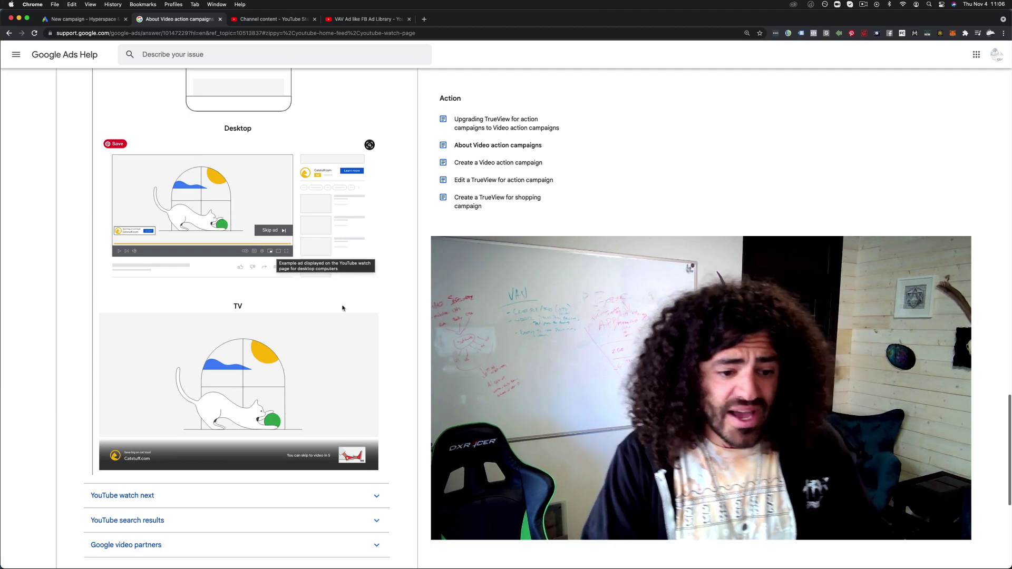
{"action": "scroll", "coordinate": [335, 337], "scroll_direction": "down", "scroll_amount": 1}
{"action": "scroll", "coordinate": [353, 348], "scroll_direction": "down", "scroll_amount": 2}
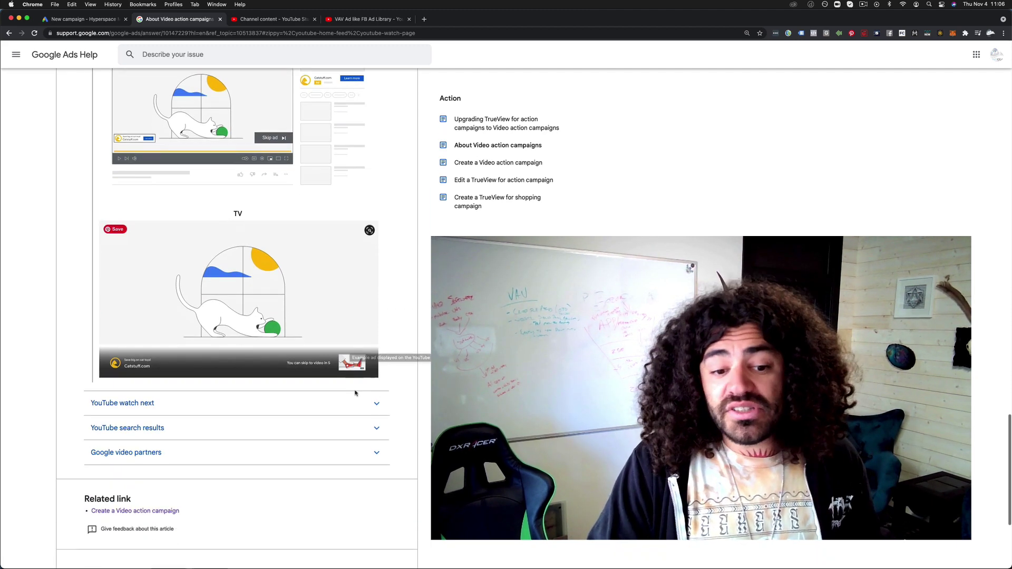
Expand the watch next, search results and Google video partners ad examples
{"action": "left_click", "coordinate": [356, 400]}
{"action": "scroll", "coordinate": [412, 384], "scroll_direction": "down", "scroll_amount": 5}
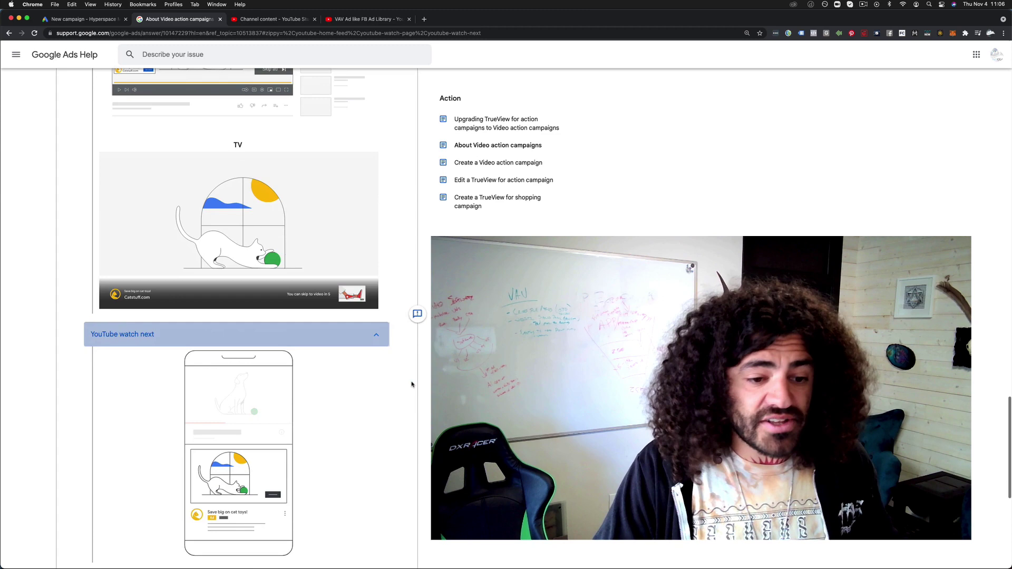
{"action": "scroll", "coordinate": [348, 297], "scroll_direction": "down", "scroll_amount": 1}
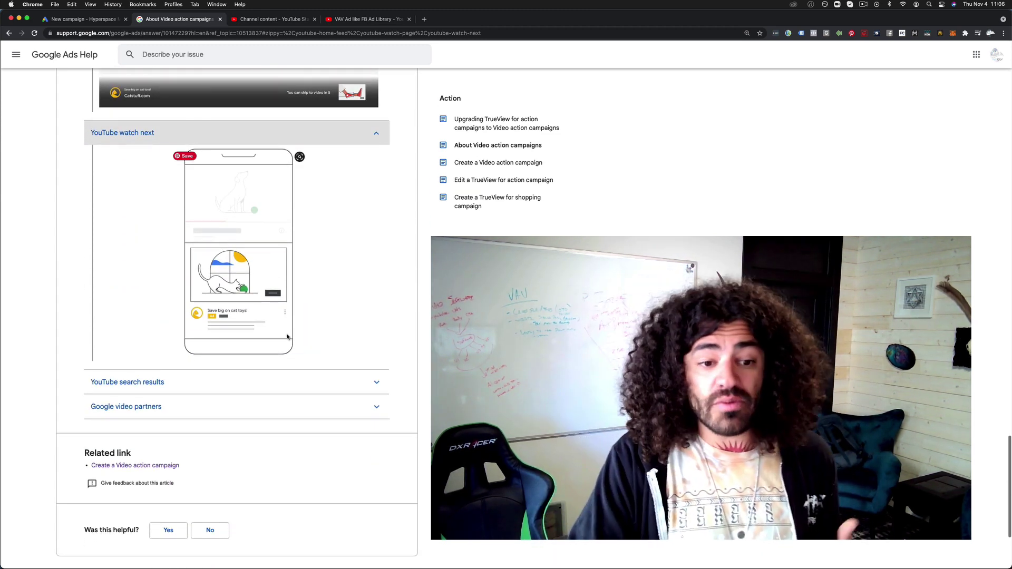
{"action": "left_click", "coordinate": [388, 377]}
{"action": "scroll", "coordinate": [399, 372], "scroll_direction": "down", "scroll_amount": 3}
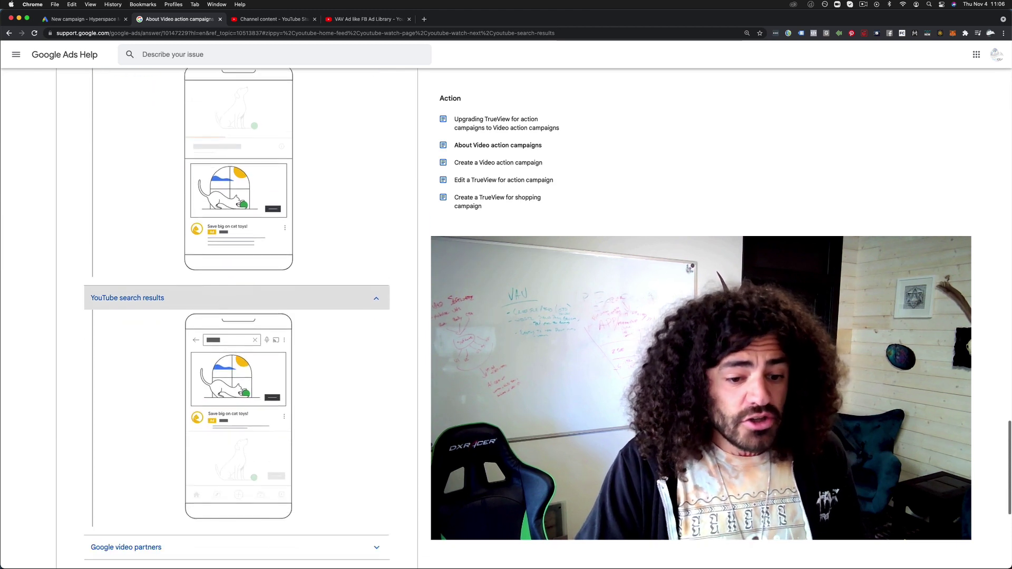
{"action": "scroll", "coordinate": [375, 307], "scroll_direction": "down", "scroll_amount": 3}
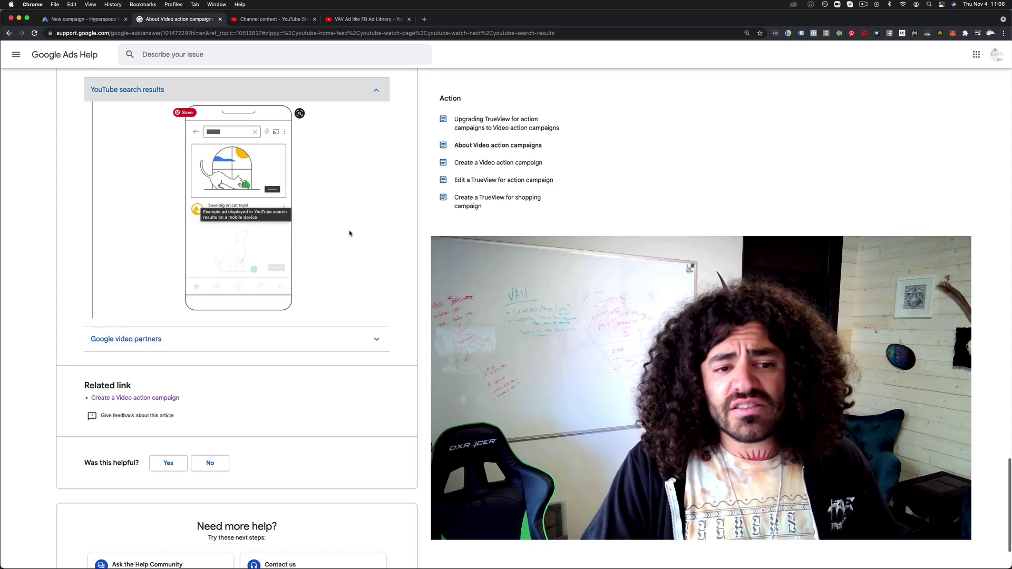
{"action": "left_click", "coordinate": [204, 342]}
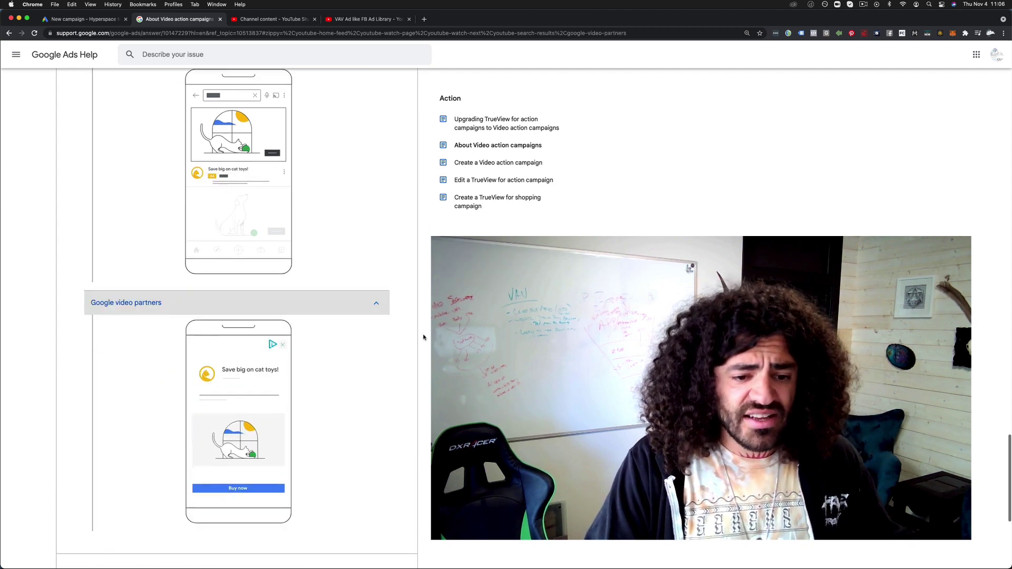
{"action": "scroll", "coordinate": [423, 337], "scroll_direction": "down", "scroll_amount": 3}
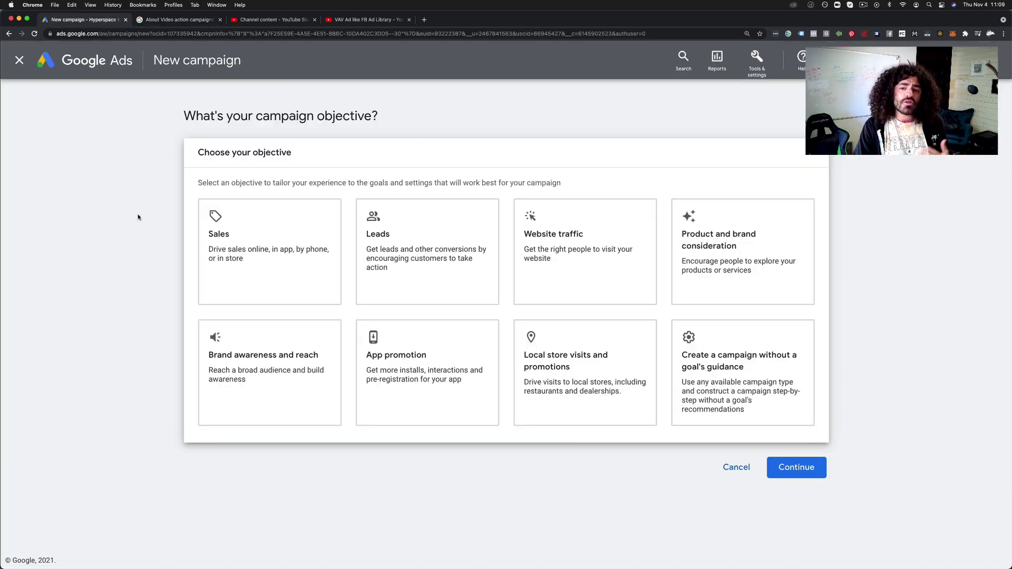
Choose Sales as the objective and remove the Purchases and Subscribe goals
{"action": "left_click", "coordinate": [253, 240]}
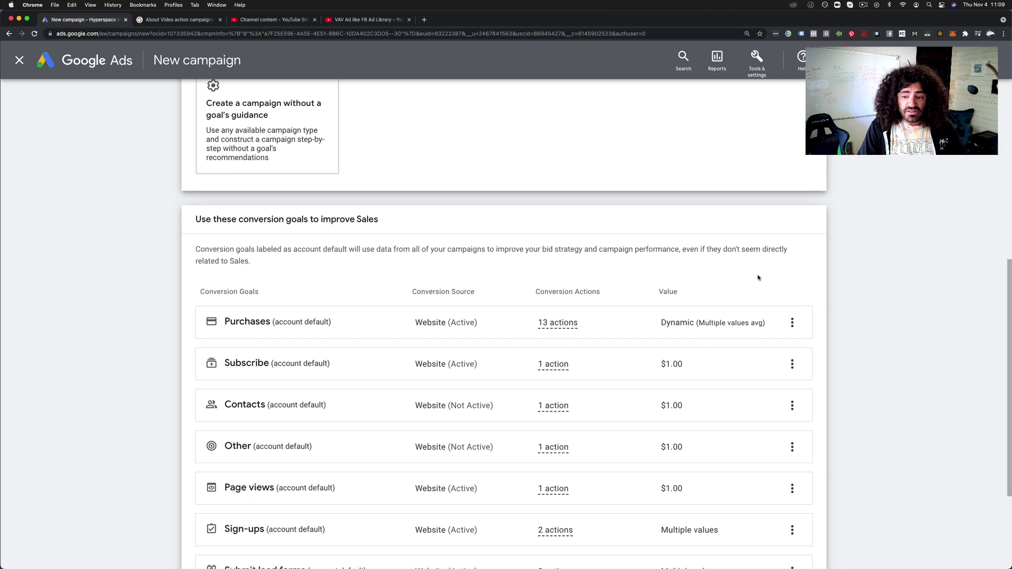
{"action": "left_click", "coordinate": [791, 323]}
{"action": "left_click", "coordinate": [829, 327]}
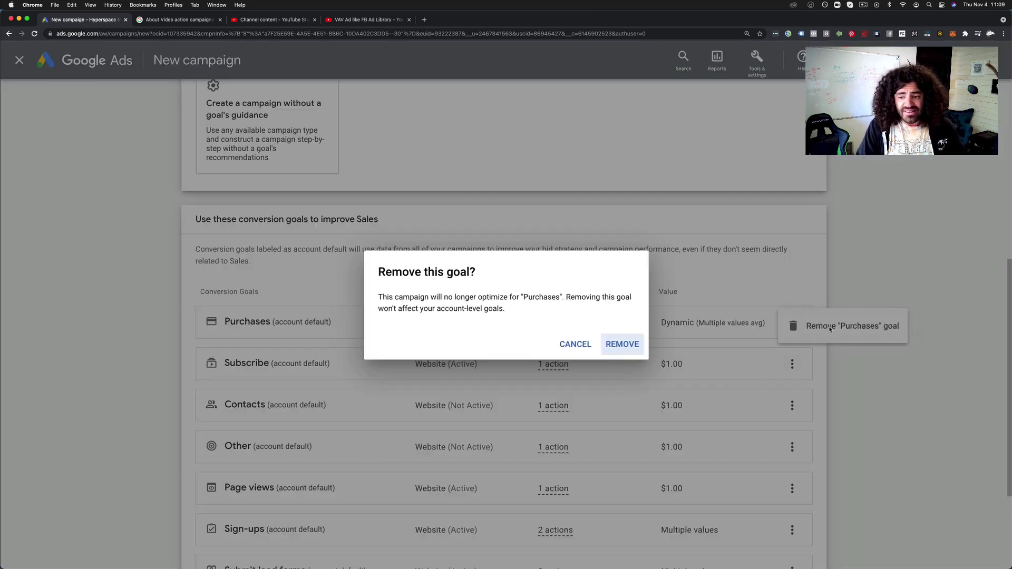
{"action": "left_click", "coordinate": [622, 344]}
{"action": "left_click", "coordinate": [791, 330]}
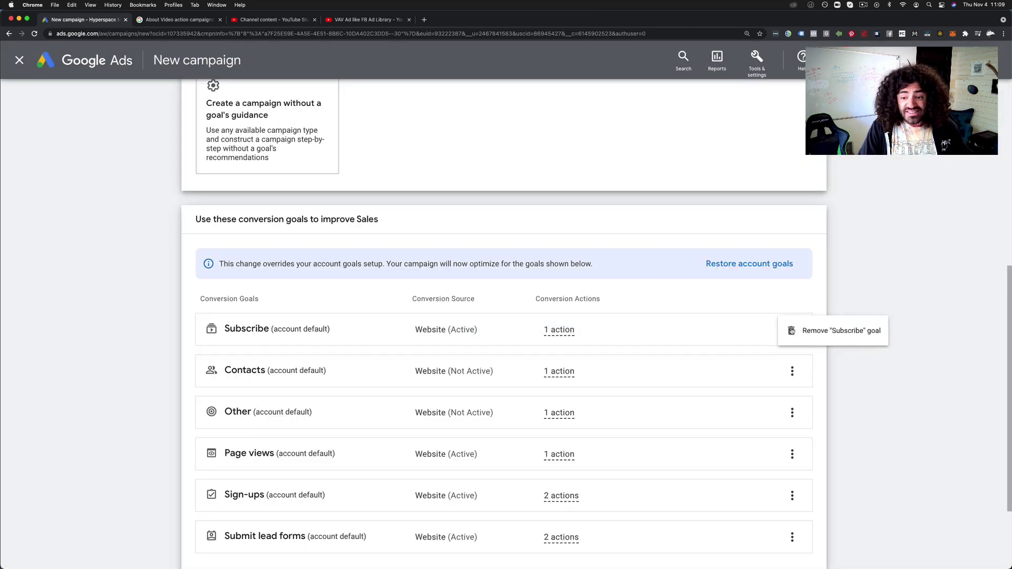
{"action": "left_click", "coordinate": [812, 337]}
{"action": "left_click", "coordinate": [621, 343]}
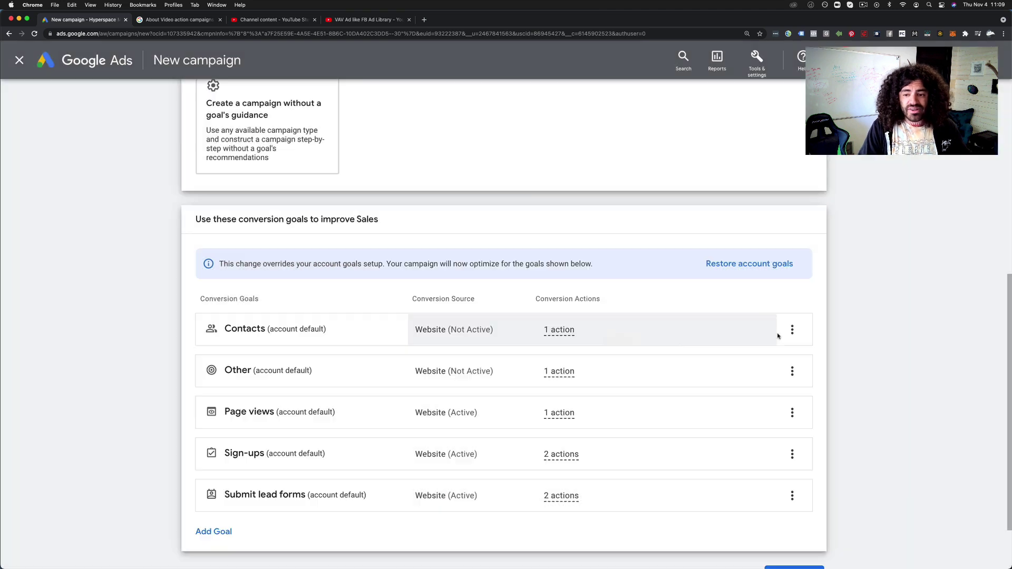
Remove the Contacts and Other conversion goals
{"action": "left_click", "coordinate": [792, 330]}
{"action": "left_click", "coordinate": [809, 337]}
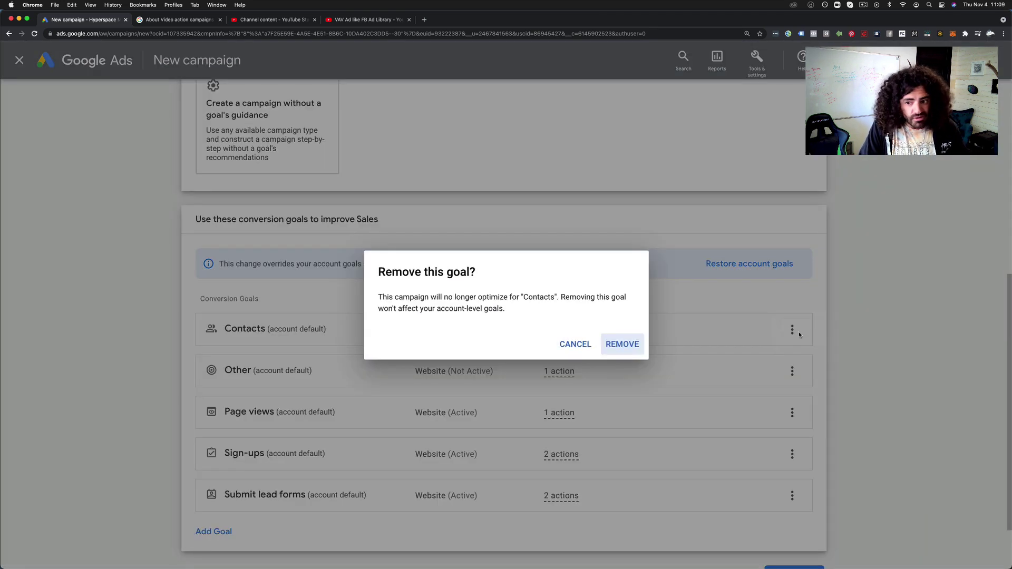
{"action": "left_click", "coordinate": [635, 345]}
{"action": "left_click", "coordinate": [792, 329]}
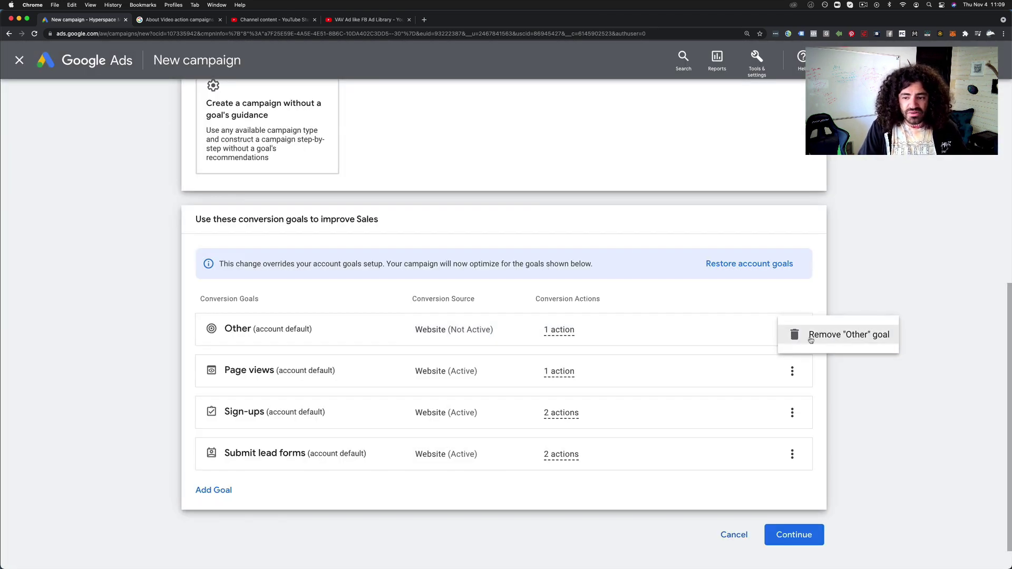
{"action": "left_click", "coordinate": [797, 333]}
{"action": "left_click", "coordinate": [635, 344]}
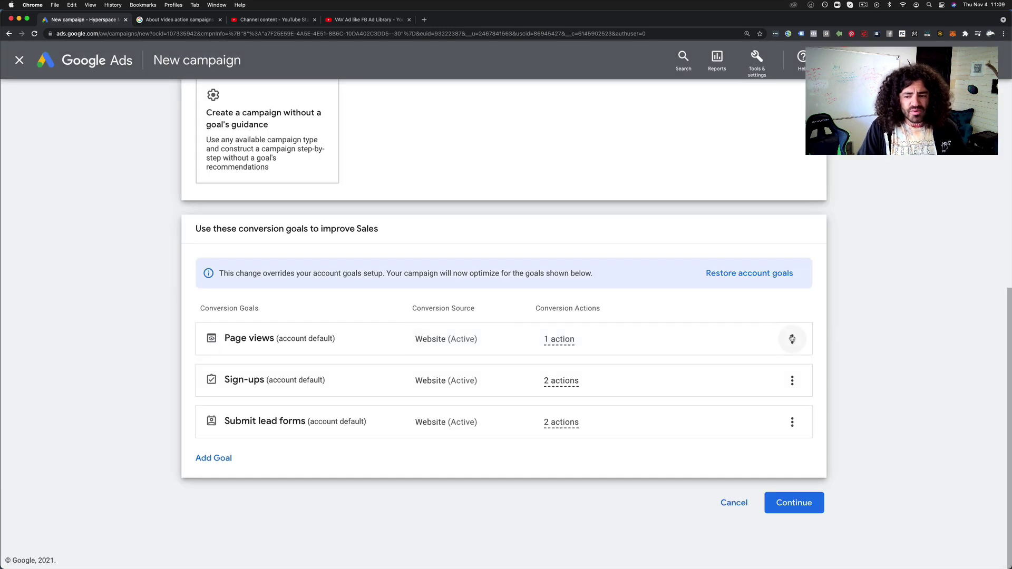
Remove the Page views and Sign-ups goals, keeping Submit lead forms
{"action": "left_click", "coordinate": [791, 338]}
{"action": "left_click", "coordinate": [807, 344]}
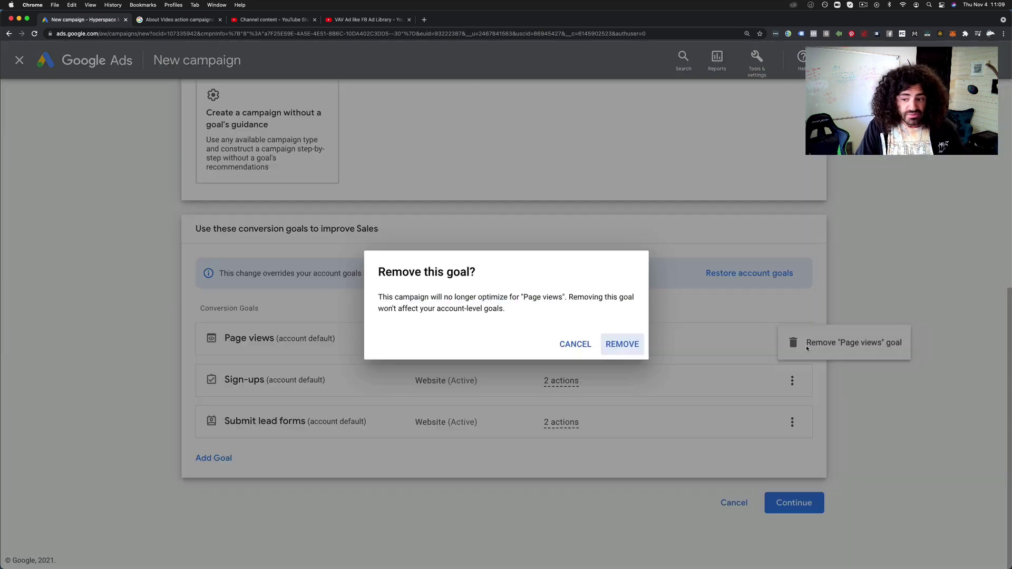
{"action": "left_click", "coordinate": [618, 345]}
{"action": "left_click", "coordinate": [794, 380]}
{"action": "left_click", "coordinate": [797, 381]}
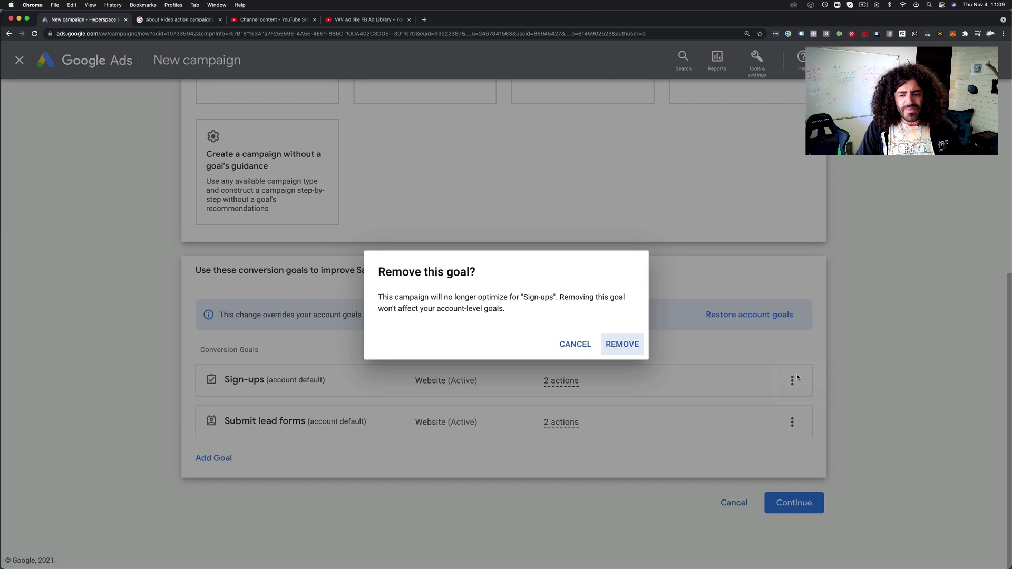
{"action": "left_click", "coordinate": [615, 343]}
{"action": "left_click", "coordinate": [791, 421]}
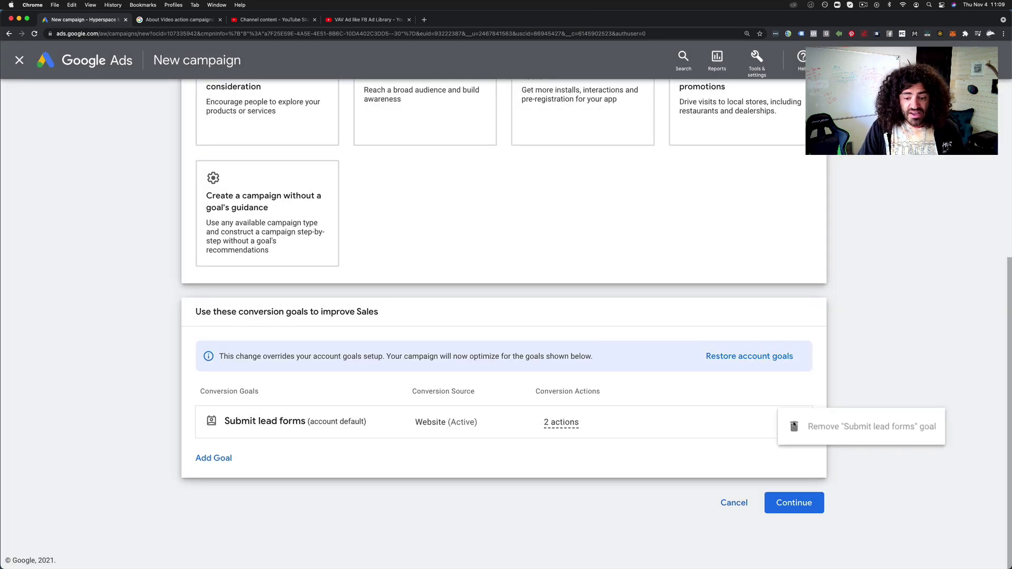
{"action": "left_click", "coordinate": [657, 400]}
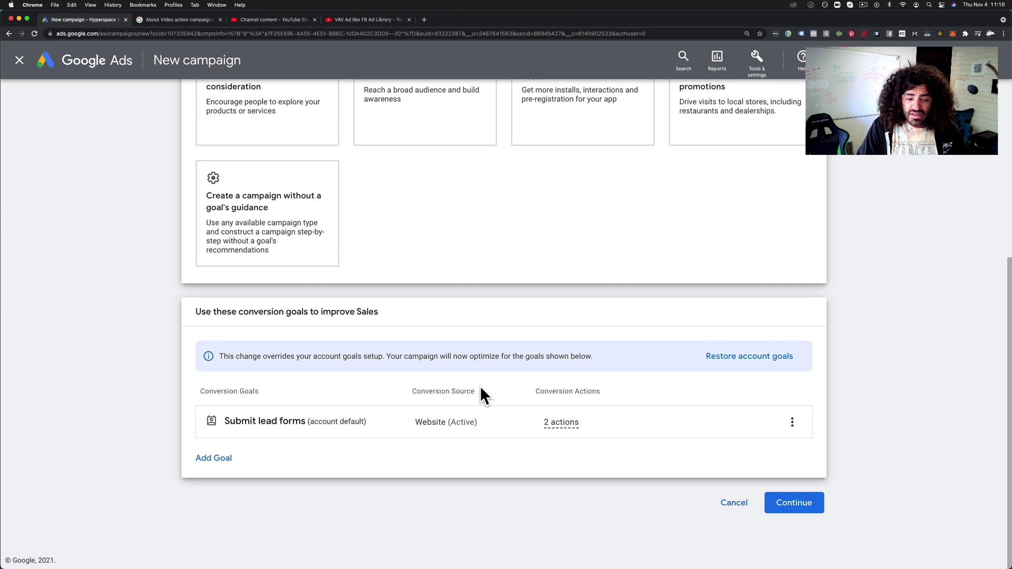
Discard the accidentally added Purchases goal
{"action": "left_click", "coordinate": [201, 458]}
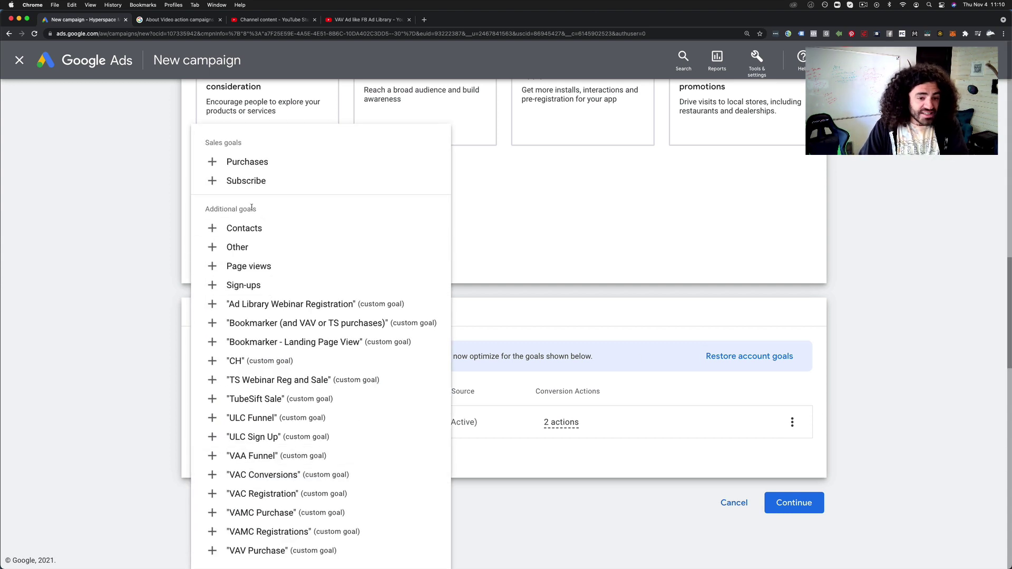
{"action": "left_click", "coordinate": [216, 161]}
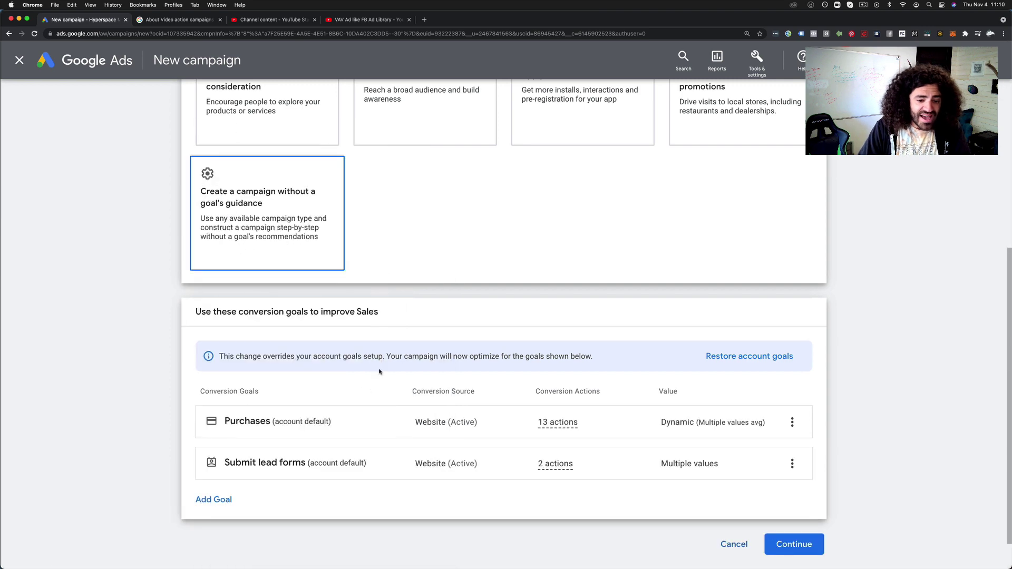
{"action": "left_click", "coordinate": [792, 423]}
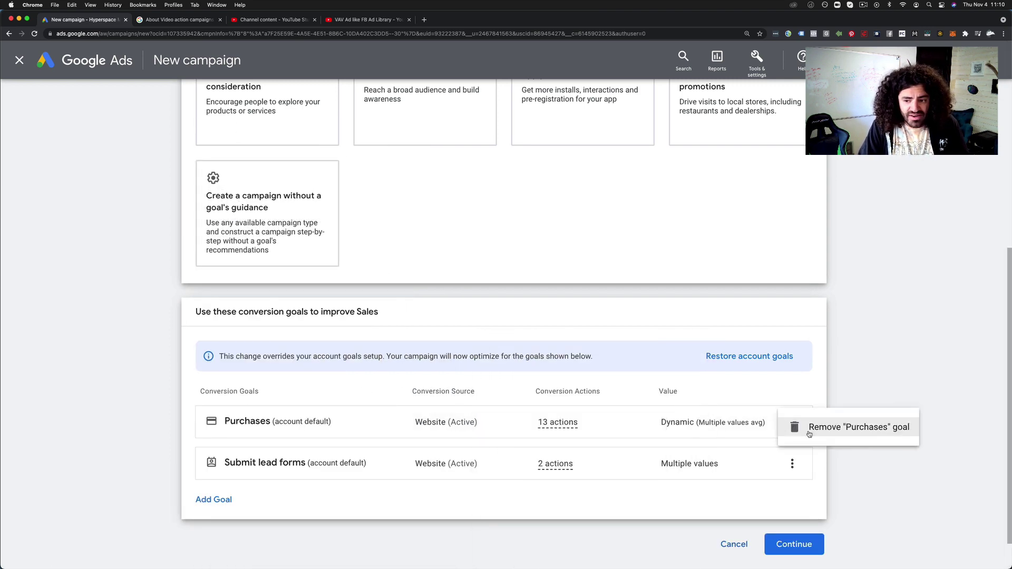
{"action": "left_click", "coordinate": [810, 430]}
{"action": "left_click", "coordinate": [623, 346]}
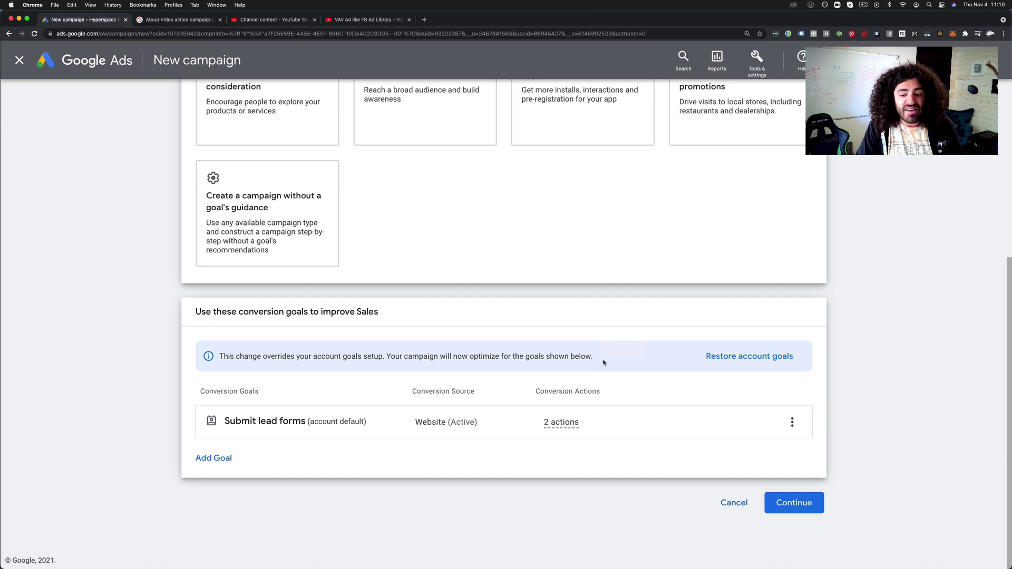
Add the TubeSift Sale goal and remove Submit lead forms
{"action": "left_click", "coordinate": [215, 456]}
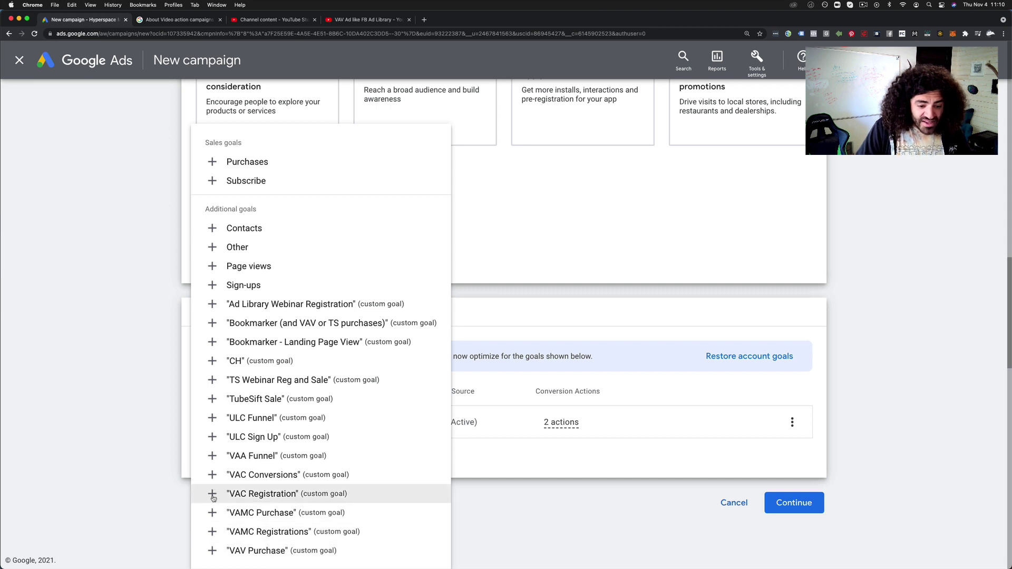
{"action": "left_click", "coordinate": [252, 401]}
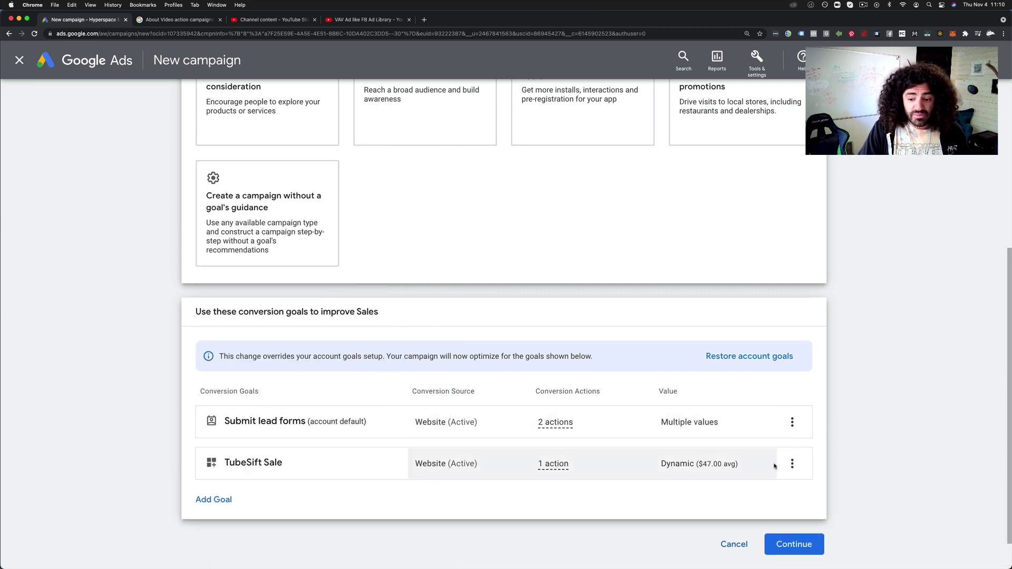
{"action": "left_click", "coordinate": [792, 422]}
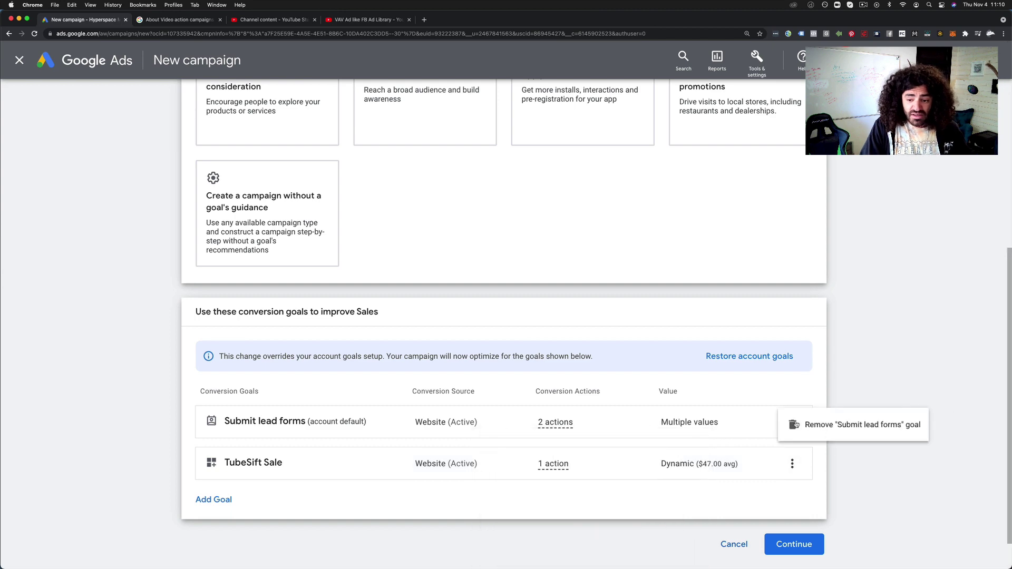
{"action": "left_click", "coordinate": [822, 430]}
{"action": "left_click", "coordinate": [624, 345]}
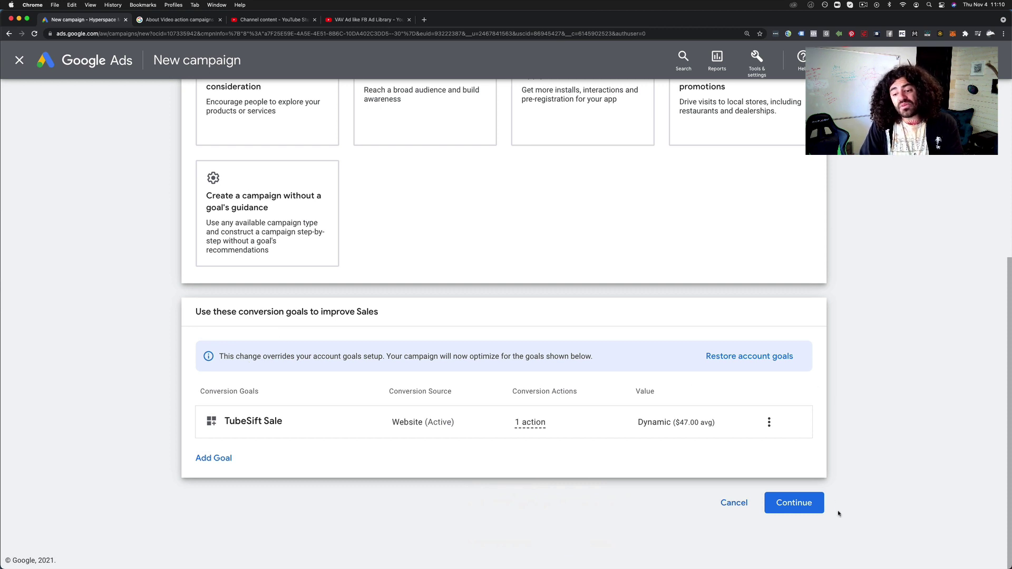
{"action": "left_click", "coordinate": [769, 425]}
{"action": "left_click", "coordinate": [714, 467]}
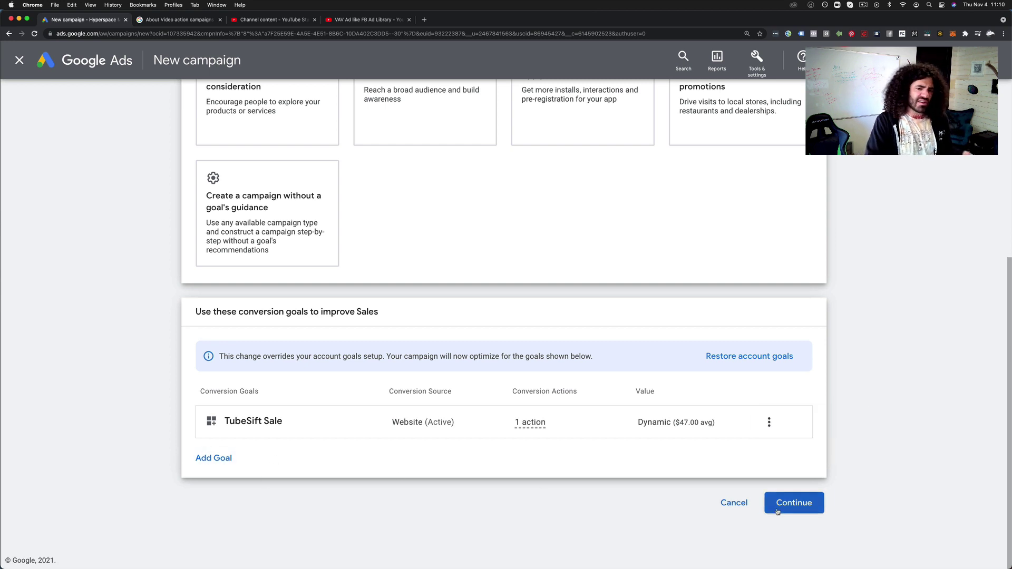
Choose Video as the campaign type and continue to its settings
{"action": "left_click", "coordinate": [790, 501]}
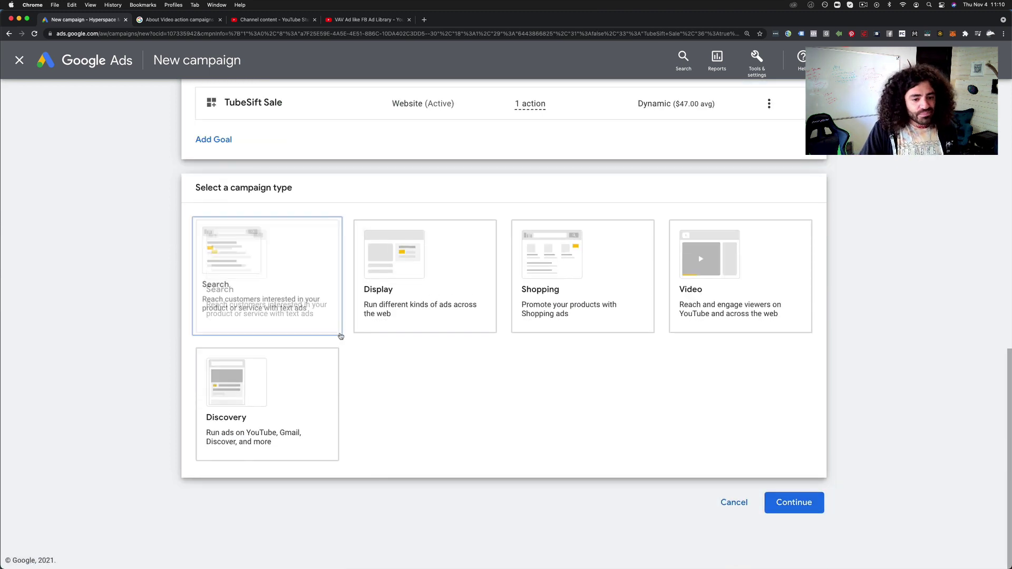
{"action": "left_click", "coordinate": [743, 295]}
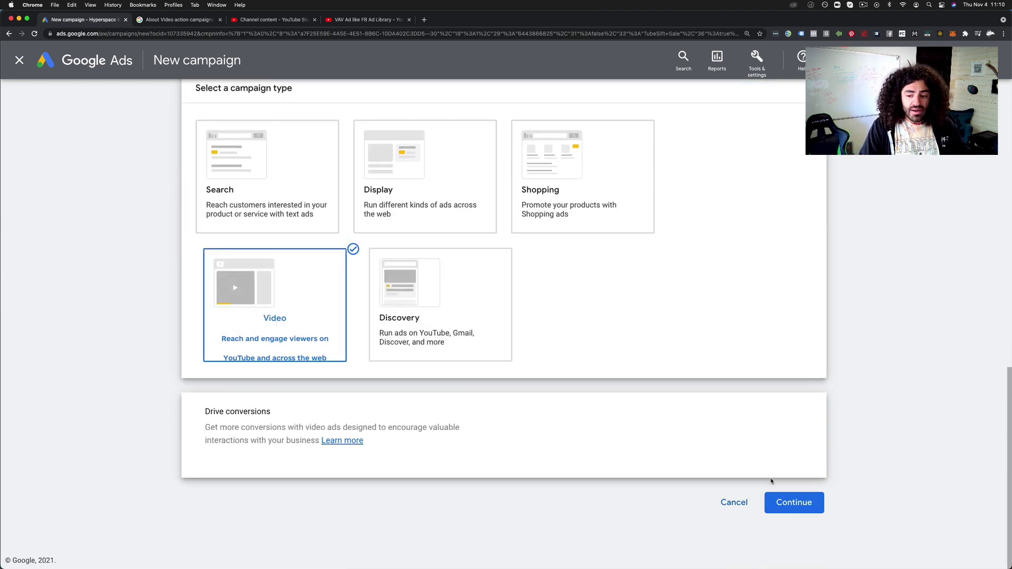
{"action": "left_click", "coordinate": [793, 503]}
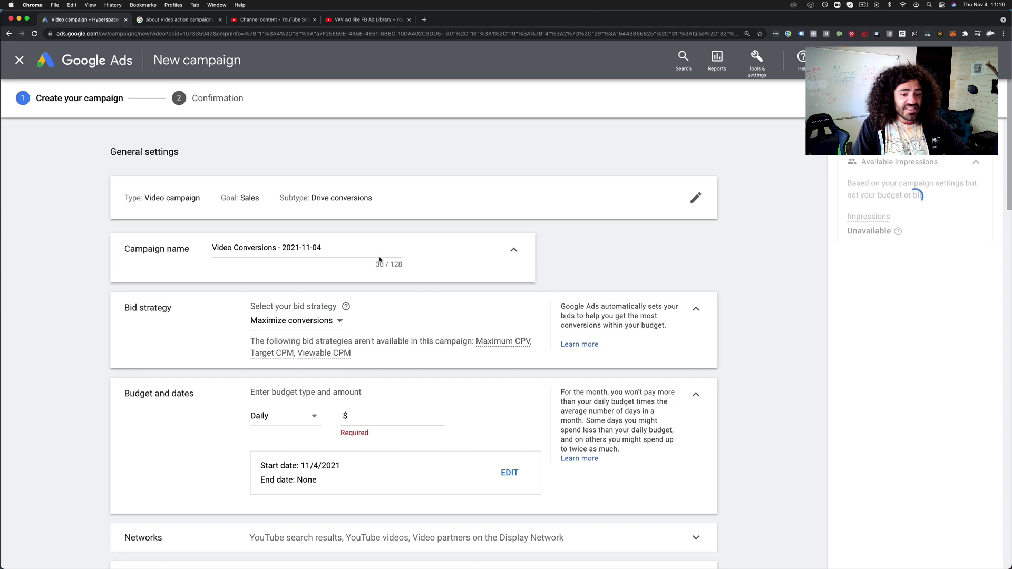
Keep Maximize conversions as the bid strategy and expand the Networks settings
{"action": "scroll", "coordinate": [380, 259], "scroll_direction": "down", "scroll_amount": 1}
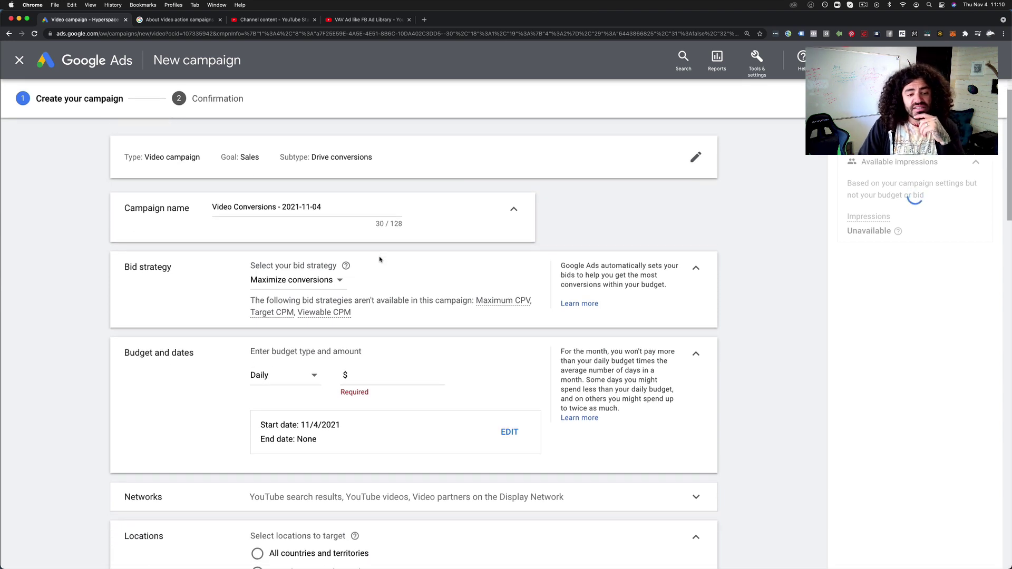
{"action": "left_click", "coordinate": [291, 286]}
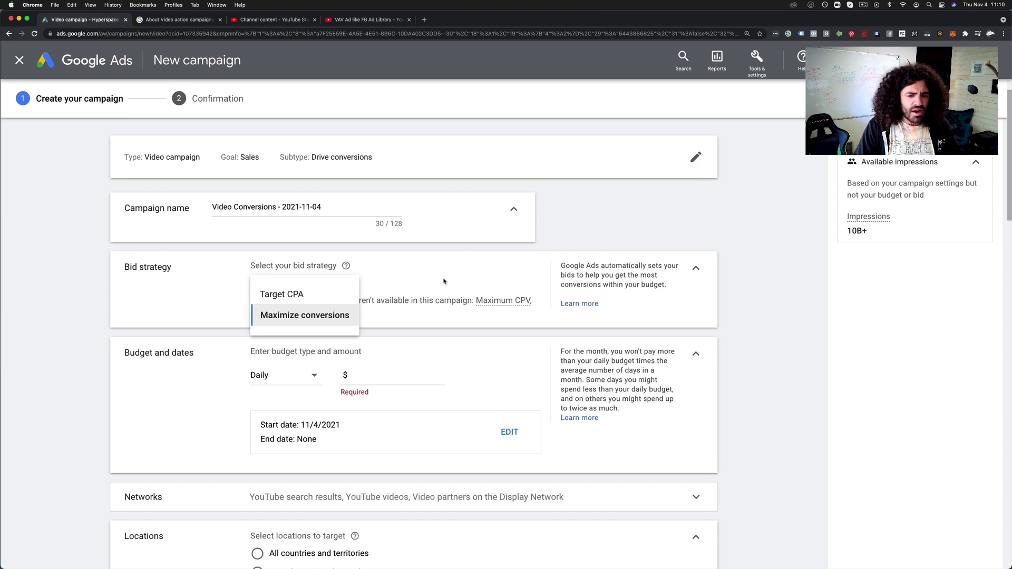
{"action": "left_click", "coordinate": [195, 290]}
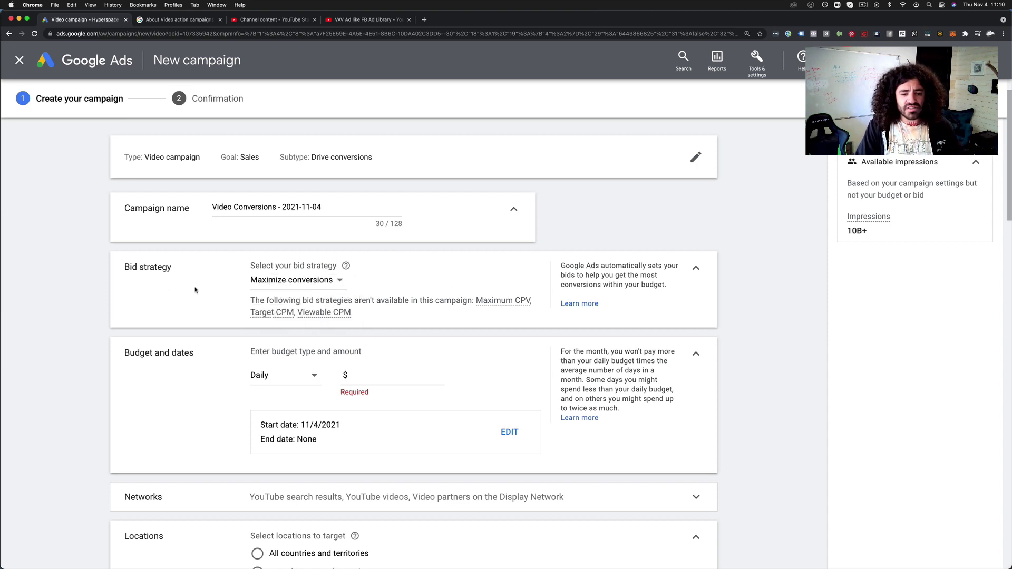
{"action": "scroll", "coordinate": [241, 283], "scroll_direction": "down", "scroll_amount": 2}
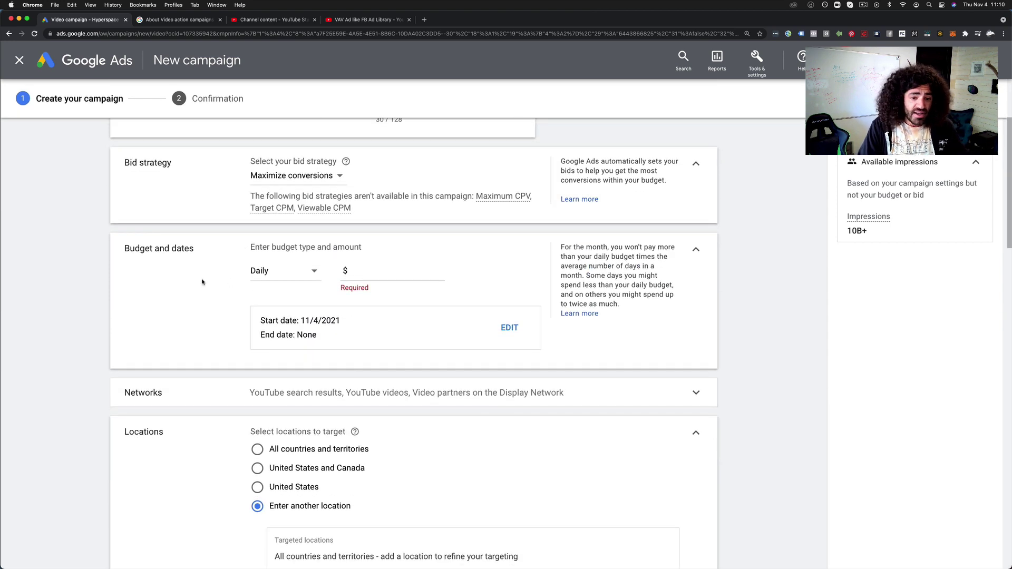
{"action": "scroll", "coordinate": [203, 283], "scroll_direction": "down", "scroll_amount": 2}
{"action": "left_click", "coordinate": [311, 275]}
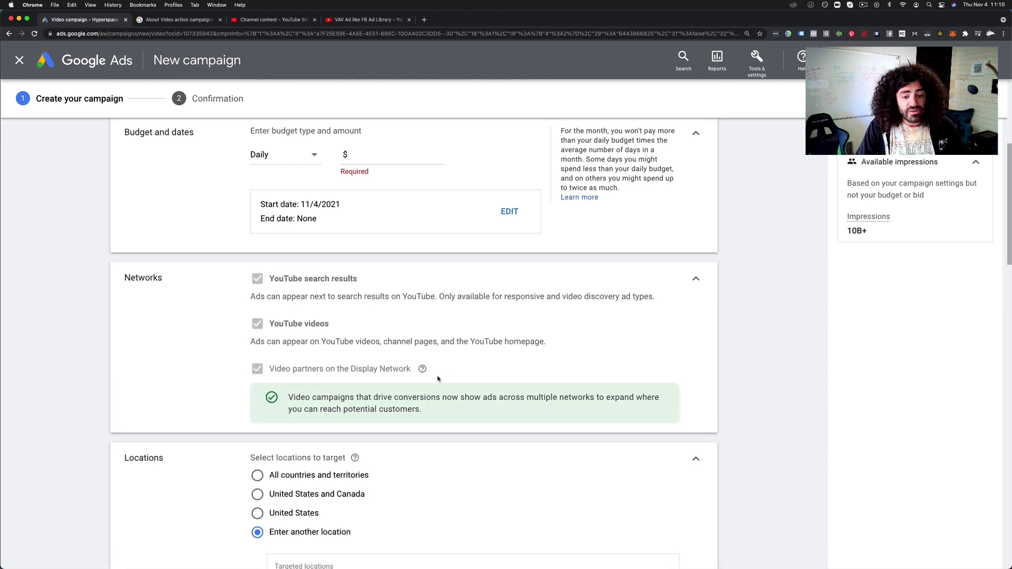
{"action": "scroll", "coordinate": [559, 360], "scroll_direction": "down", "scroll_amount": 5}
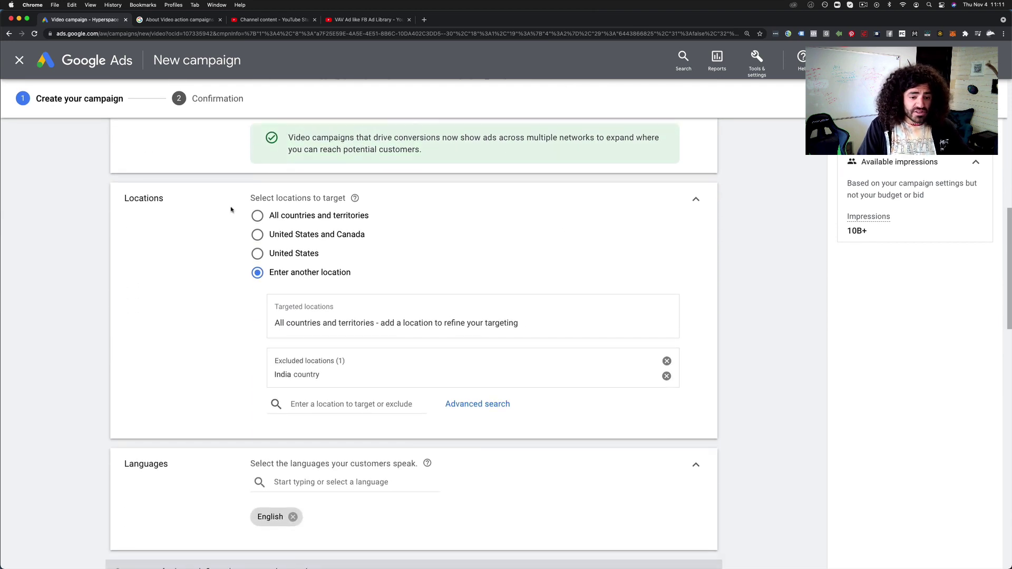
{"action": "scroll", "coordinate": [221, 343], "scroll_direction": "down", "scroll_amount": 4}
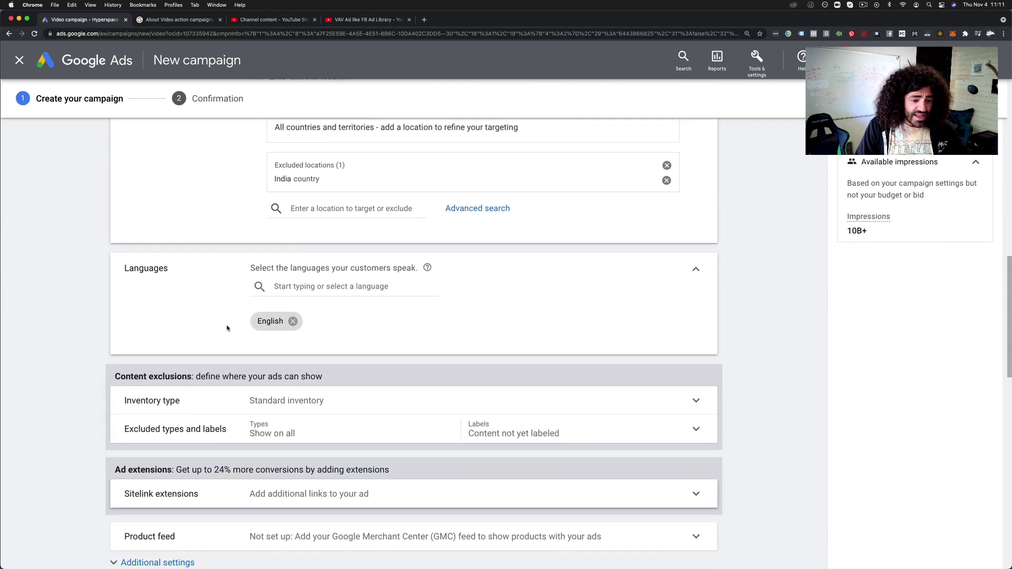
Set the inventory type to Expanded inventory
{"action": "scroll", "coordinate": [227, 328], "scroll_direction": "down", "scroll_amount": 2}
{"action": "left_click", "coordinate": [214, 305]}
{"action": "left_click", "coordinate": [264, 358]}
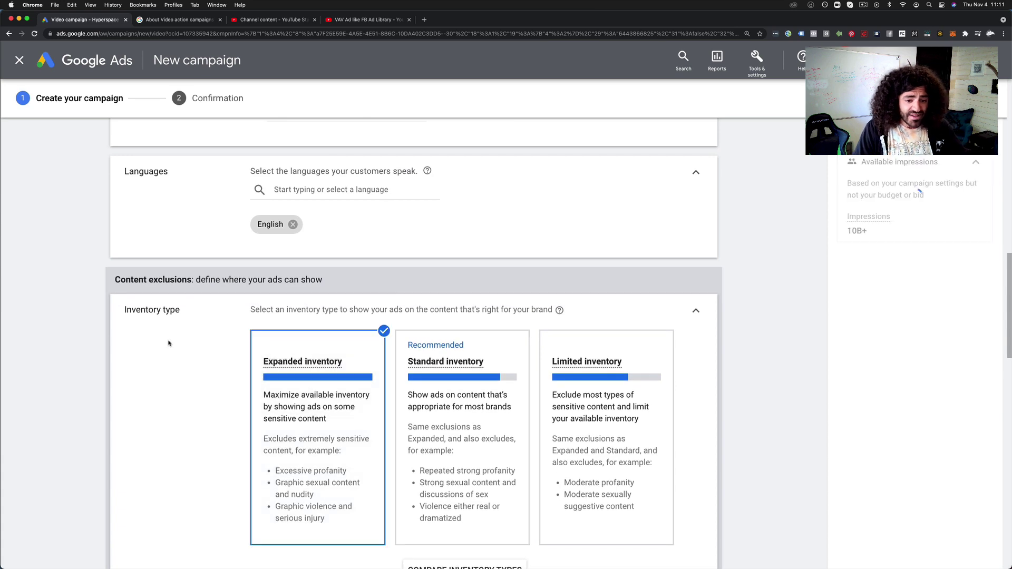
Exclude embedded YouTube videos and live streaming videos as content types
{"action": "scroll", "coordinate": [165, 334], "scroll_direction": "down", "scroll_amount": 5}
{"action": "left_click", "coordinate": [213, 296]}
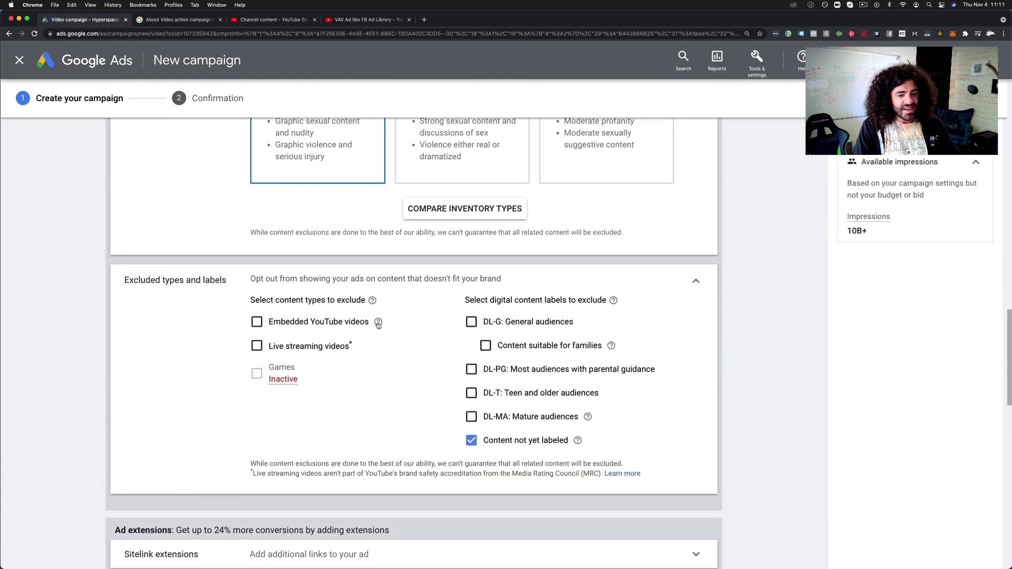
{"action": "mouse_move", "coordinate": [378, 323]}
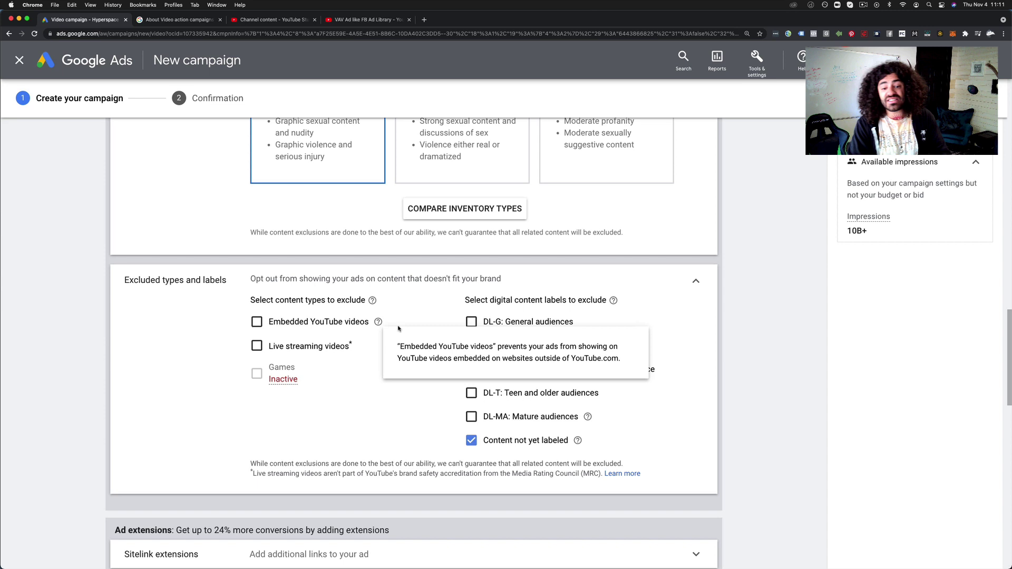
{"action": "left_click_drag", "start_coordinate": [625, 363], "coordinate": [384, 349]}
{"action": "left_click", "coordinate": [256, 322]}
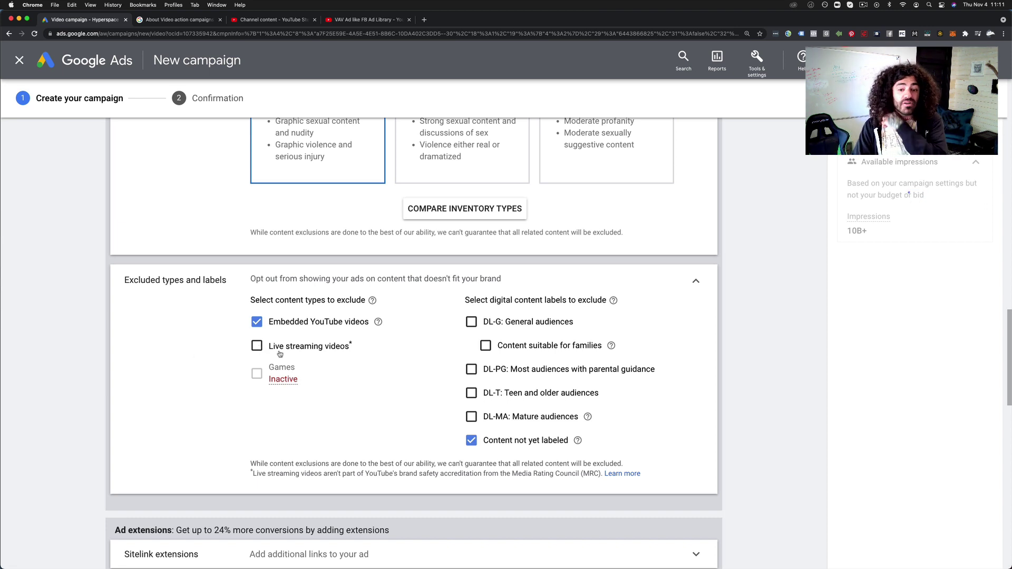
{"action": "left_click", "coordinate": [257, 346]}
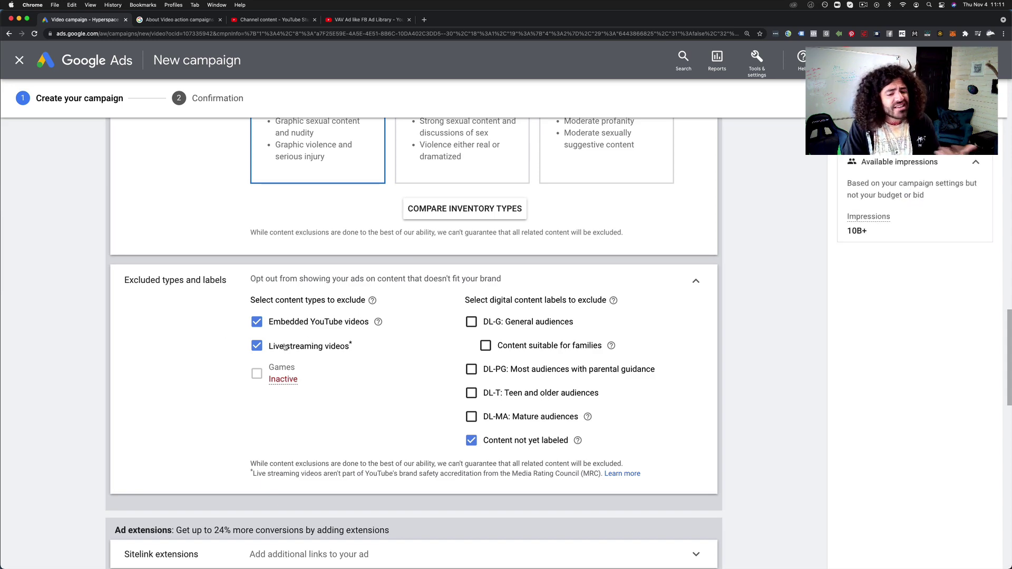
{"action": "scroll", "coordinate": [317, 346], "scroll_direction": "down", "scroll_amount": 5}
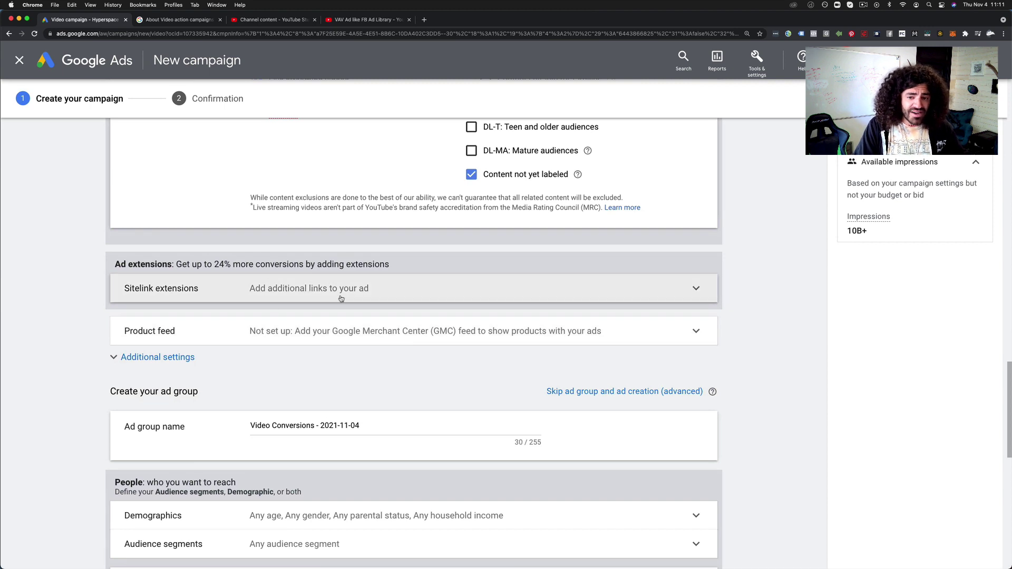
Use specific device targeting that excludes TV screens
{"action": "scroll", "coordinate": [273, 285], "scroll_direction": "down", "scroll_amount": 1}
{"action": "scroll", "coordinate": [313, 295], "scroll_direction": "down", "scroll_amount": 1}
{"action": "left_click", "coordinate": [313, 295]}
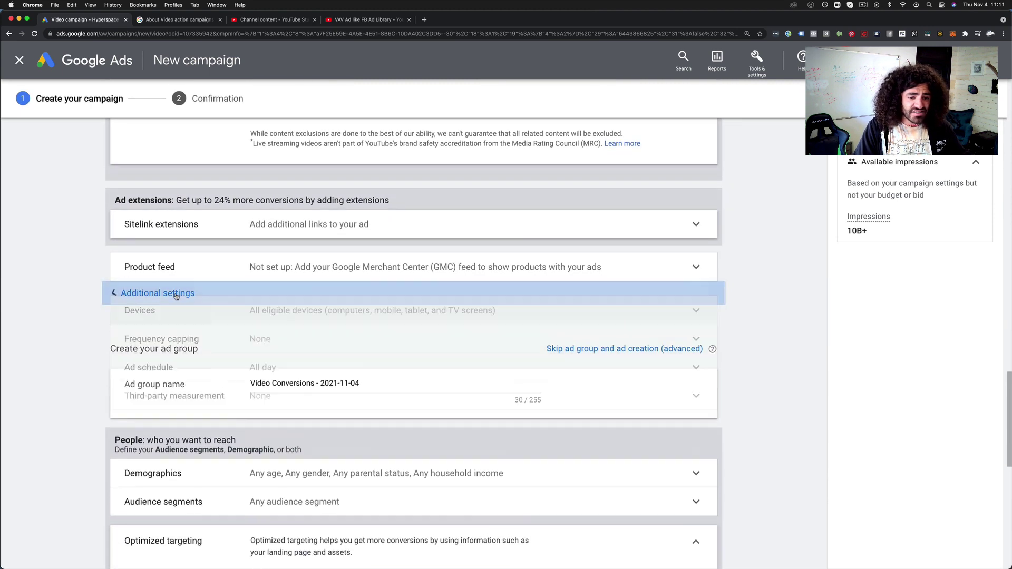
{"action": "left_click", "coordinate": [335, 321]}
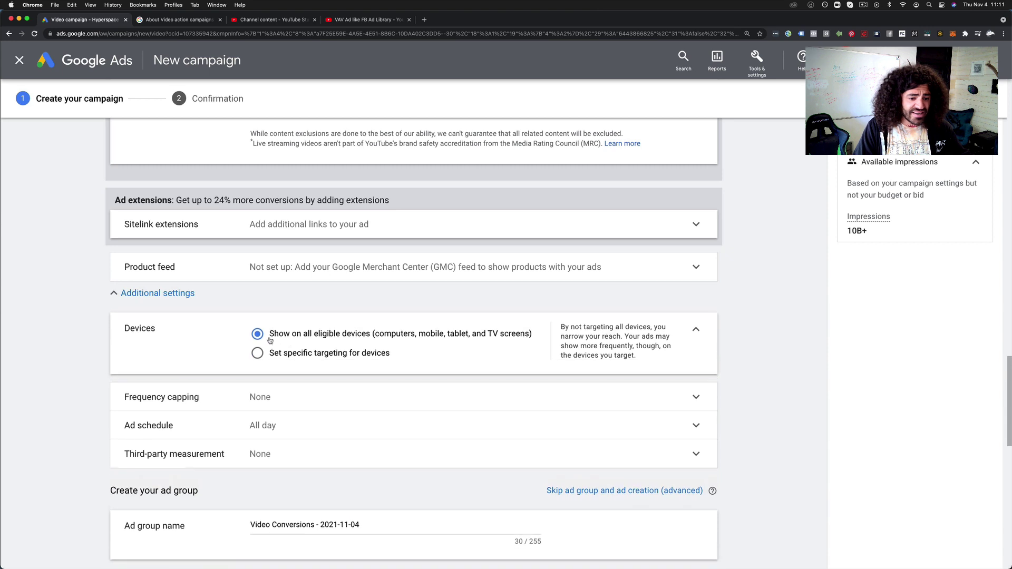
{"action": "left_click", "coordinate": [305, 353]}
{"action": "scroll", "coordinate": [314, 390], "scroll_direction": "down", "scroll_amount": 1}
{"action": "left_click", "coordinate": [314, 401]}
Expand the advanced content settings and start a new responsive video ad
{"action": "scroll", "coordinate": [215, 365], "scroll_direction": "down", "scroll_amount": 6}
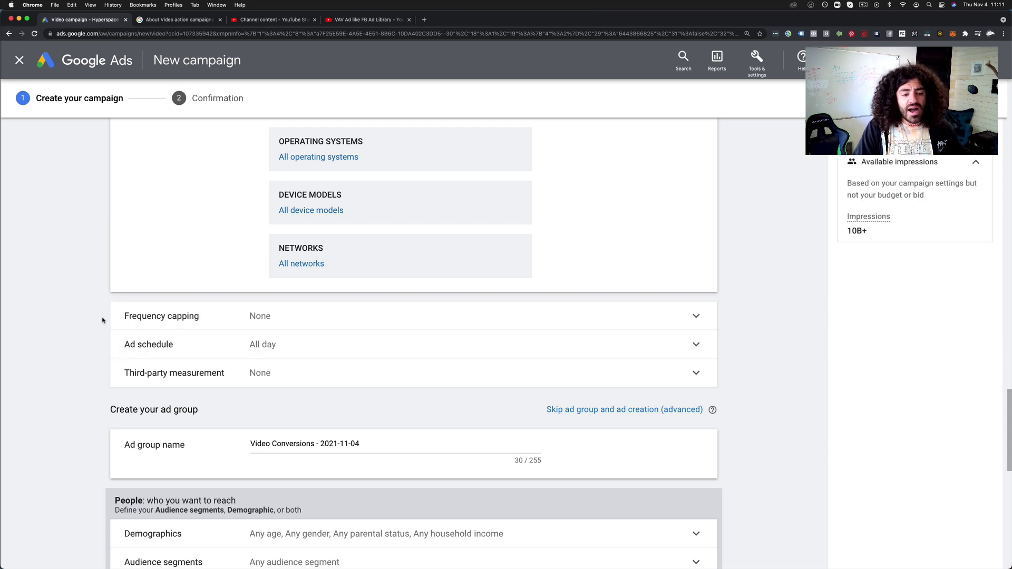
{"action": "scroll", "coordinate": [102, 319], "scroll_direction": "down", "scroll_amount": 1}
{"action": "scroll", "coordinate": [63, 314], "scroll_direction": "down", "scroll_amount": 2}
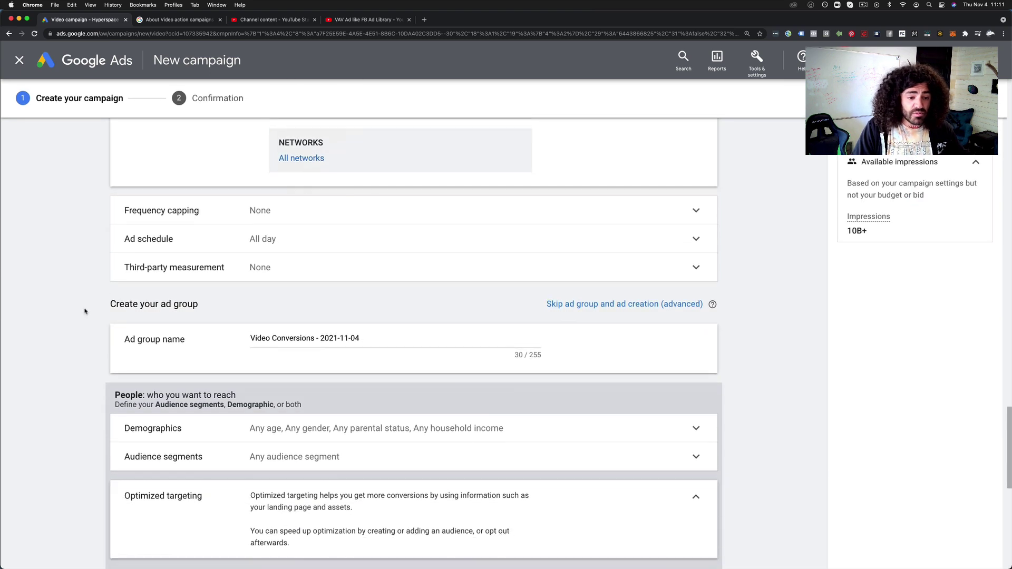
{"action": "scroll", "coordinate": [369, 253], "scroll_direction": "down", "scroll_amount": 3}
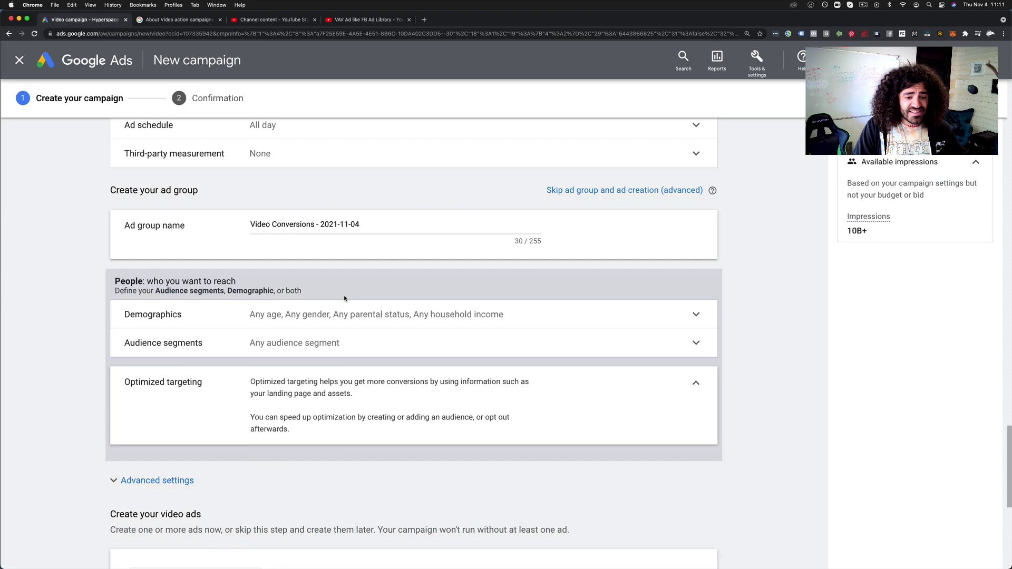
{"action": "scroll", "coordinate": [344, 296], "scroll_direction": "down", "scroll_amount": 7}
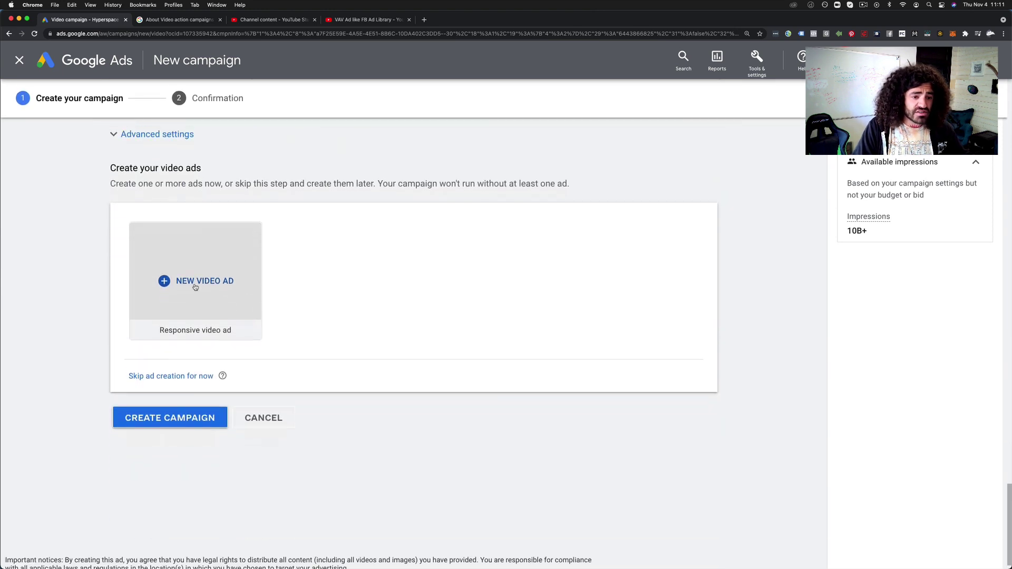
{"action": "scroll", "coordinate": [181, 264], "scroll_direction": "up", "scroll_amount": 2}
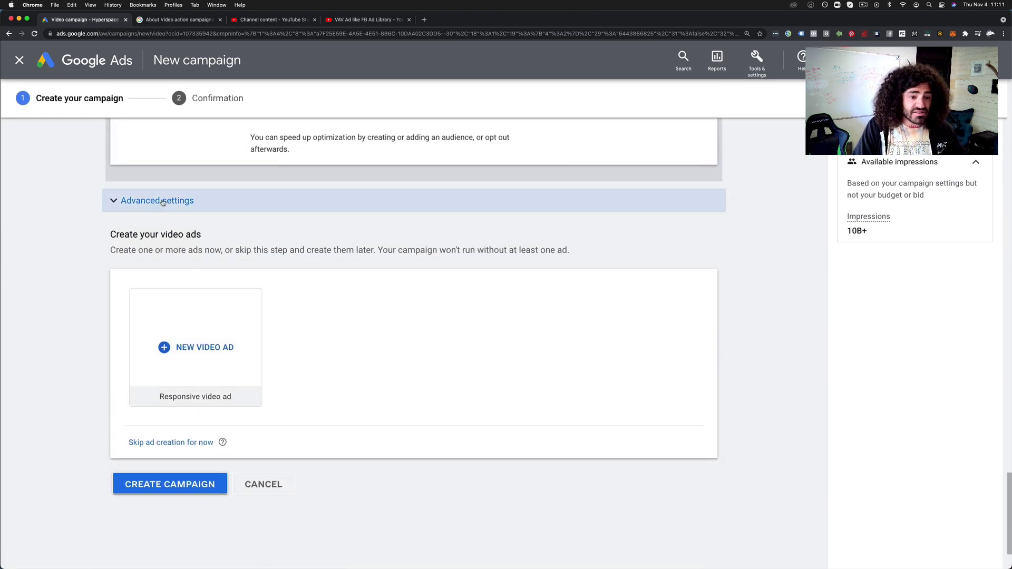
{"action": "left_click", "coordinate": [158, 201]}
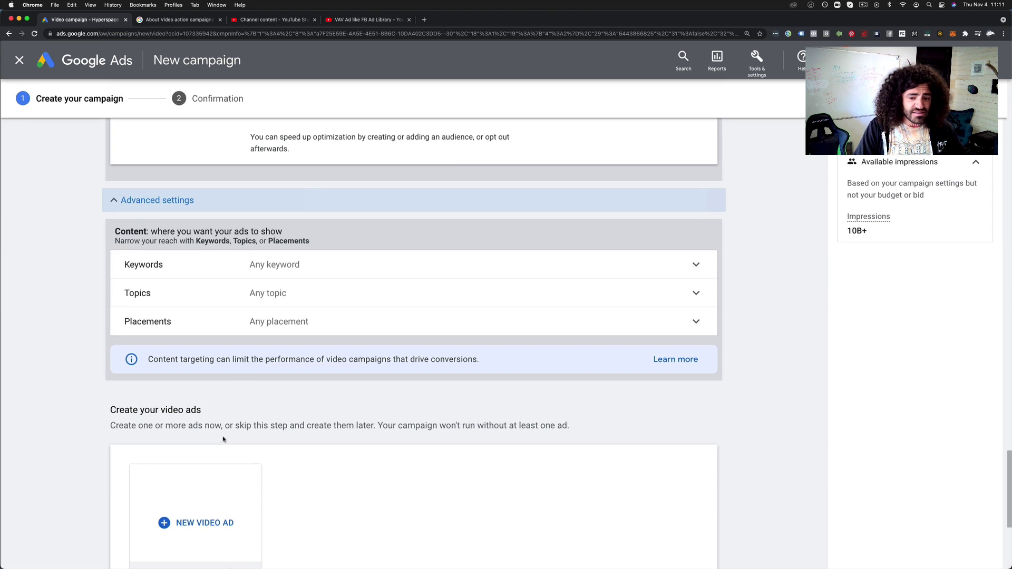
{"action": "scroll", "coordinate": [193, 369], "scroll_direction": "down", "scroll_amount": 3}
{"action": "left_click", "coordinate": [193, 369]}
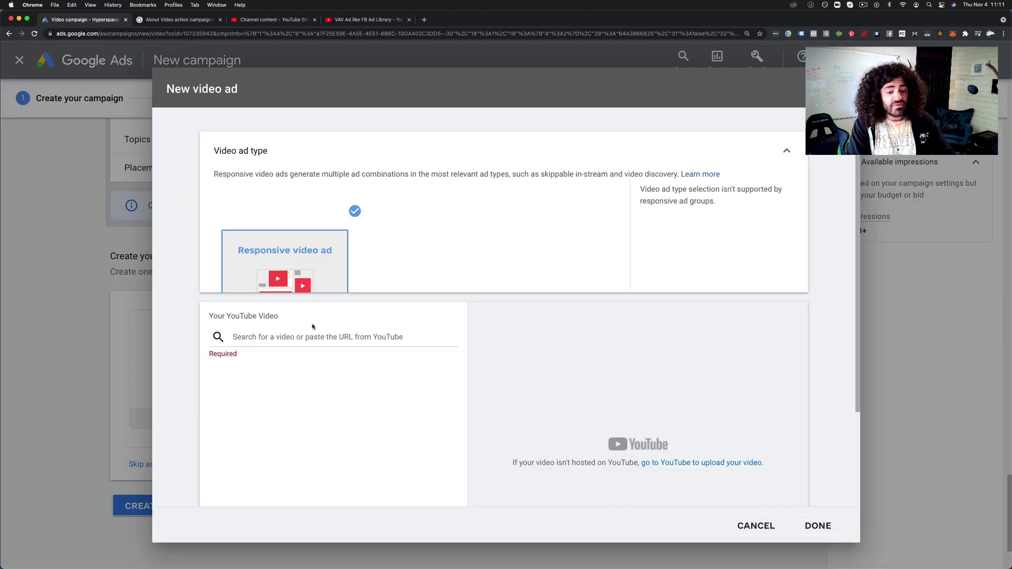
Attach 'VAV Ad like FB Ad Library' by pasting its YouTube URL into the ad's video field
{"action": "left_click", "coordinate": [368, 20]}
{"action": "left_click", "coordinate": [155, 34]}
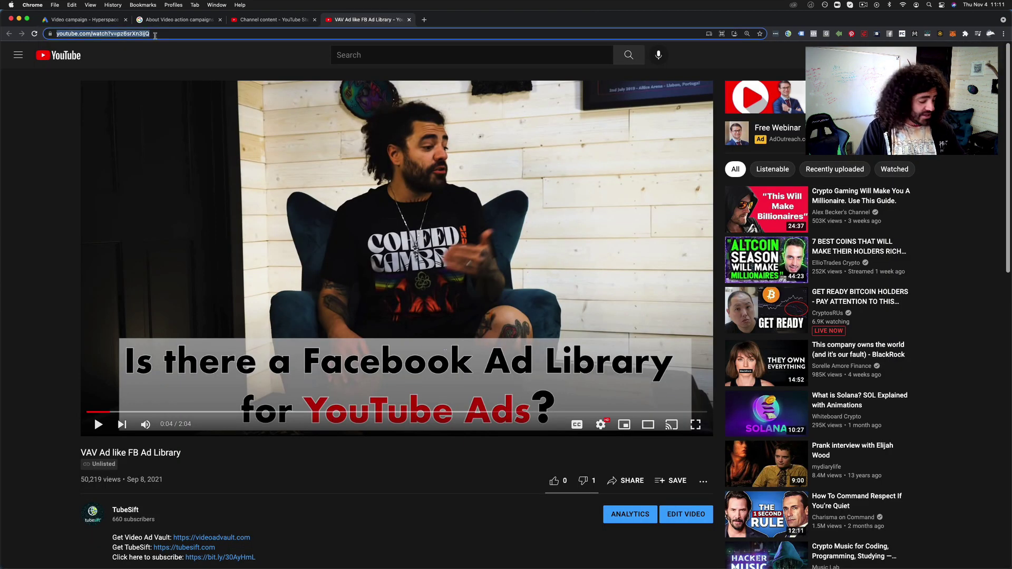
{"action": "key", "text": "super+c"}
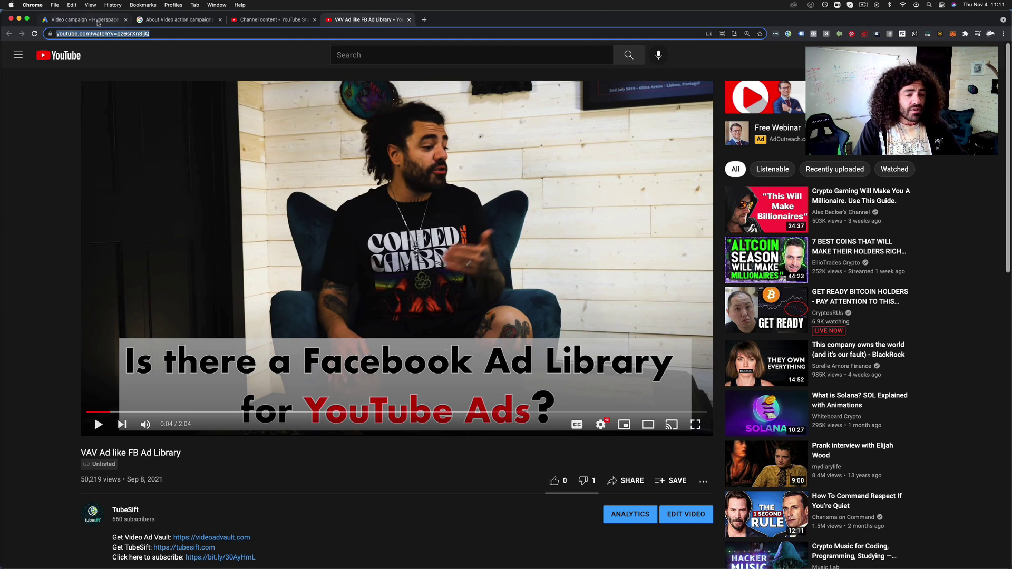
{"action": "left_click", "coordinate": [98, 21]}
{"action": "left_click", "coordinate": [259, 336]}
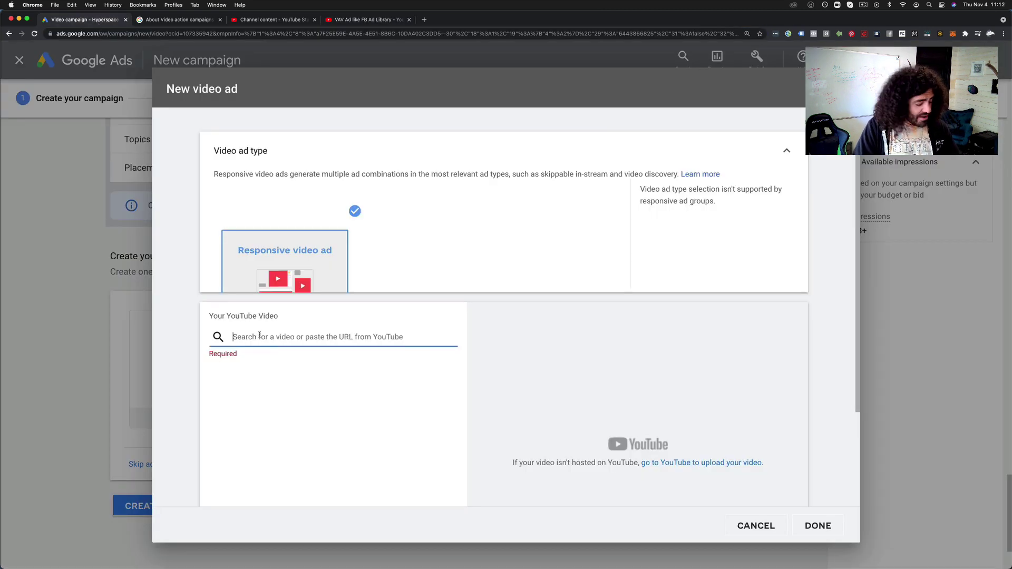
{"action": "key", "text": "super+v"}
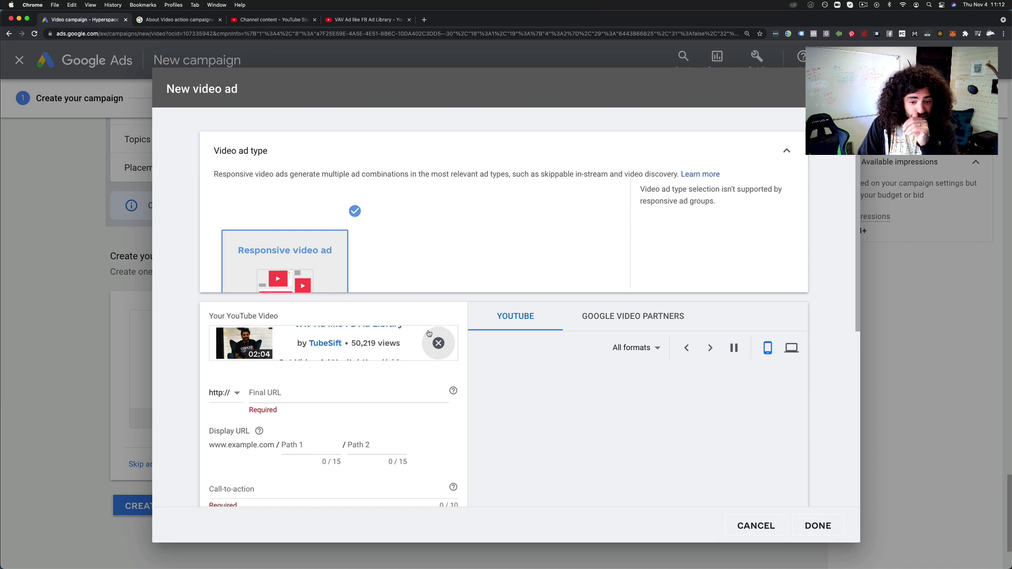
Review the attached video in the ad dialog, then go back to its YouTube page
{"action": "scroll", "coordinate": [390, 393], "scroll_direction": "down", "scroll_amount": 2}
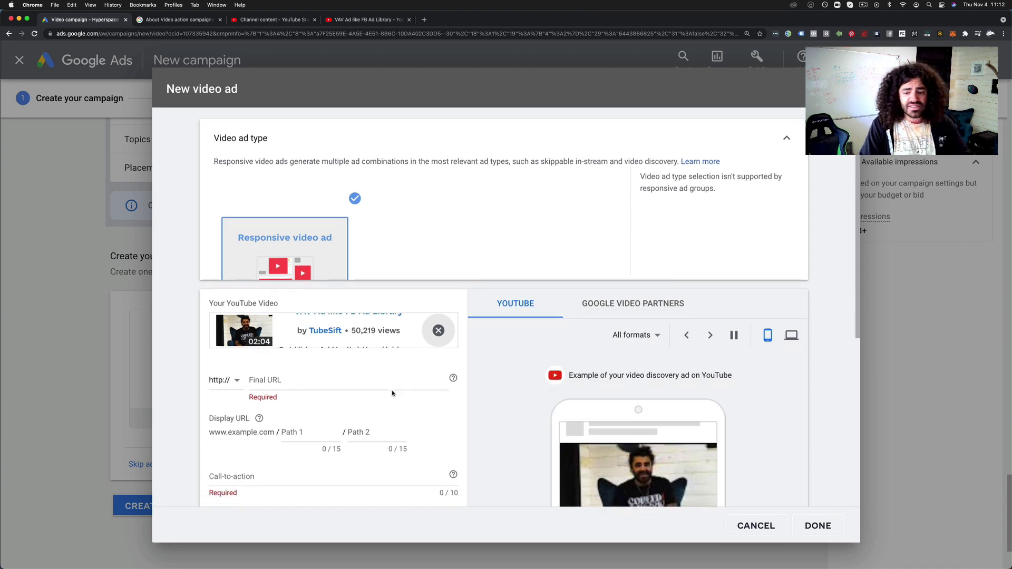
{"action": "scroll", "coordinate": [395, 379], "scroll_direction": "down", "scroll_amount": 2}
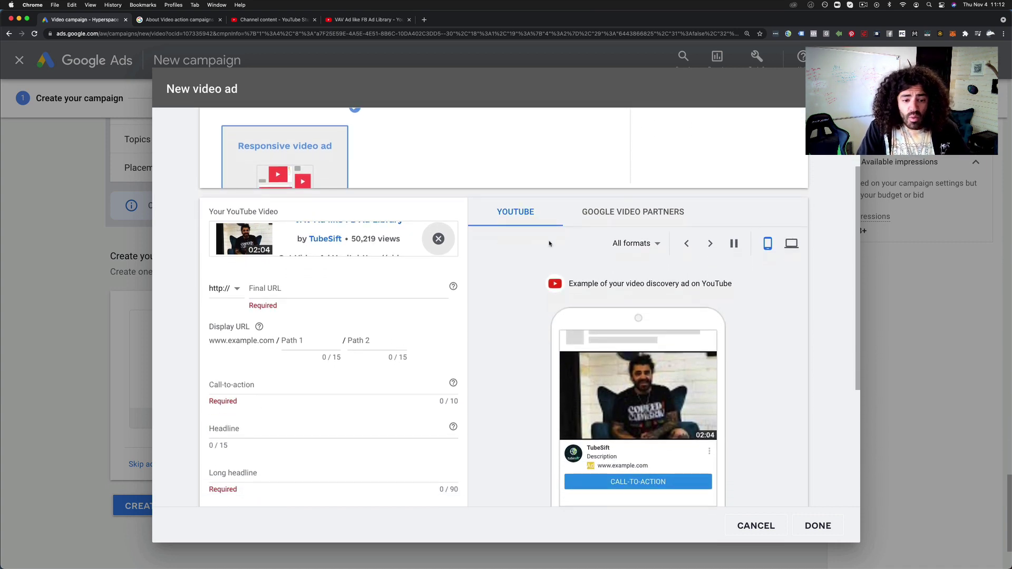
{"action": "scroll", "coordinate": [258, 269], "scroll_direction": "down", "scroll_amount": 7}
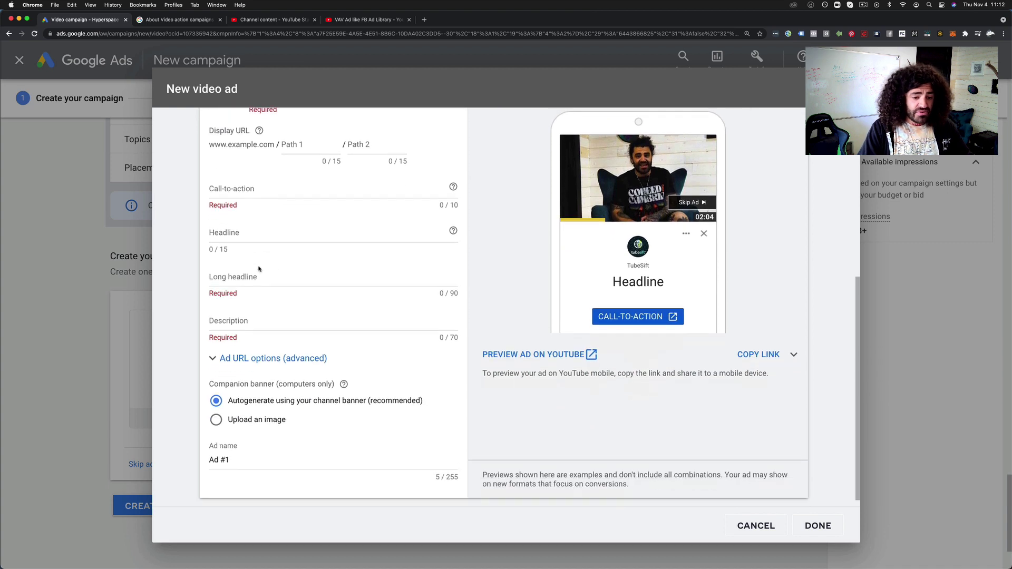
{"action": "scroll", "coordinate": [277, 286], "scroll_direction": "up", "scroll_amount": 5}
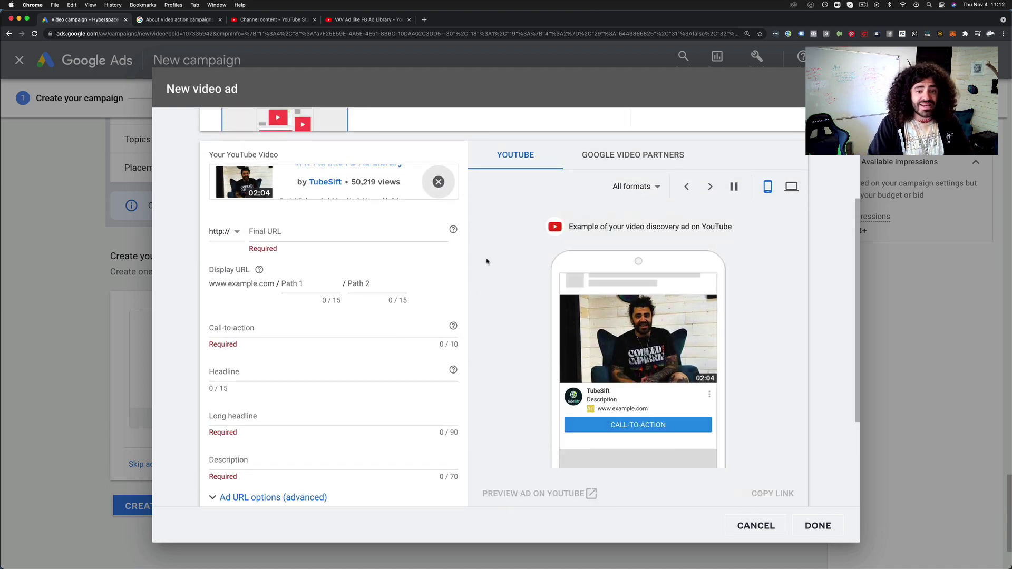
{"action": "left_click", "coordinate": [369, 21]}
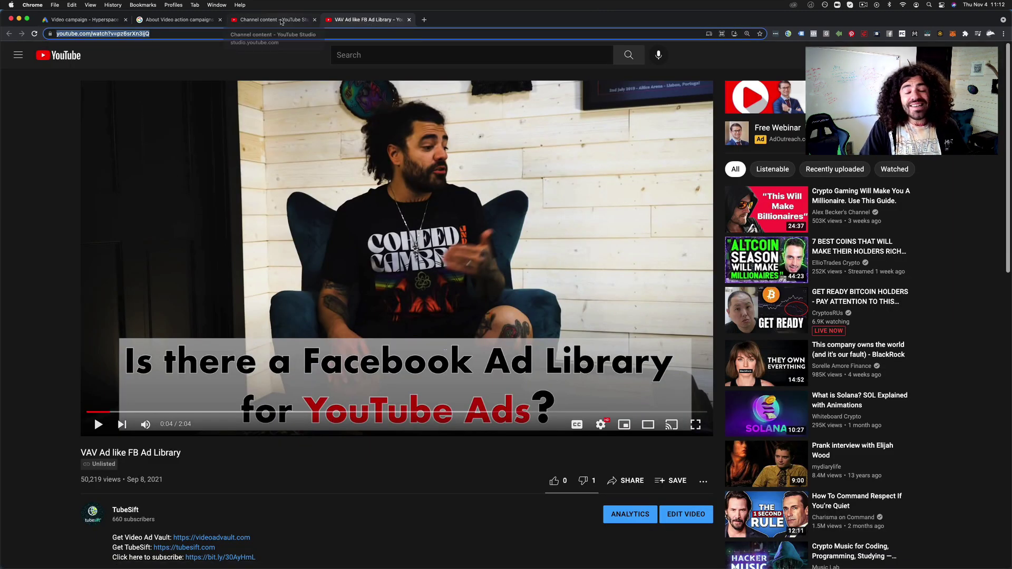
Open the VAV Ad Skeleton Rick video's details from the Channel content list
{"action": "left_click", "coordinate": [281, 22]}
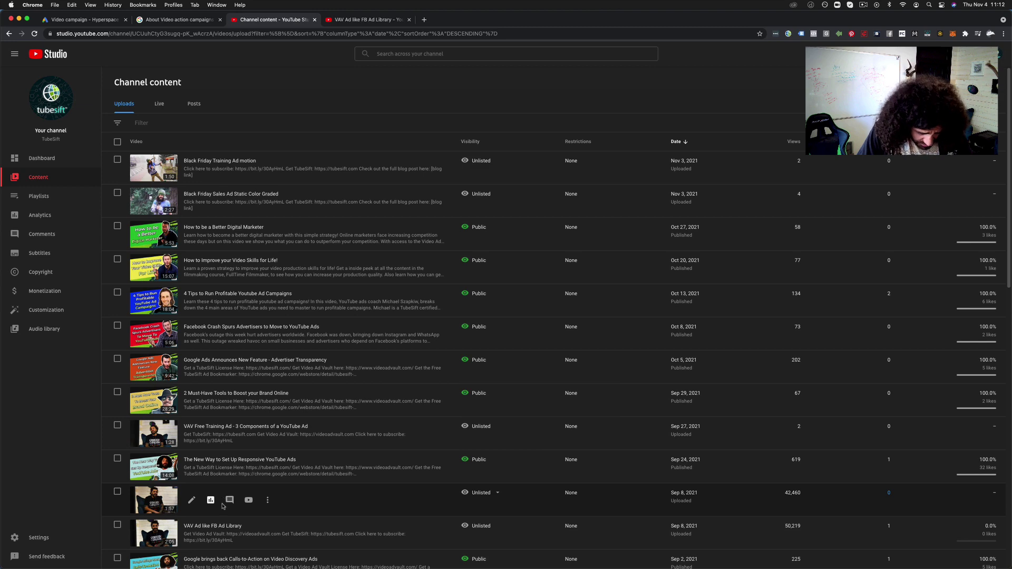
{"action": "left_click", "coordinate": [193, 501]}
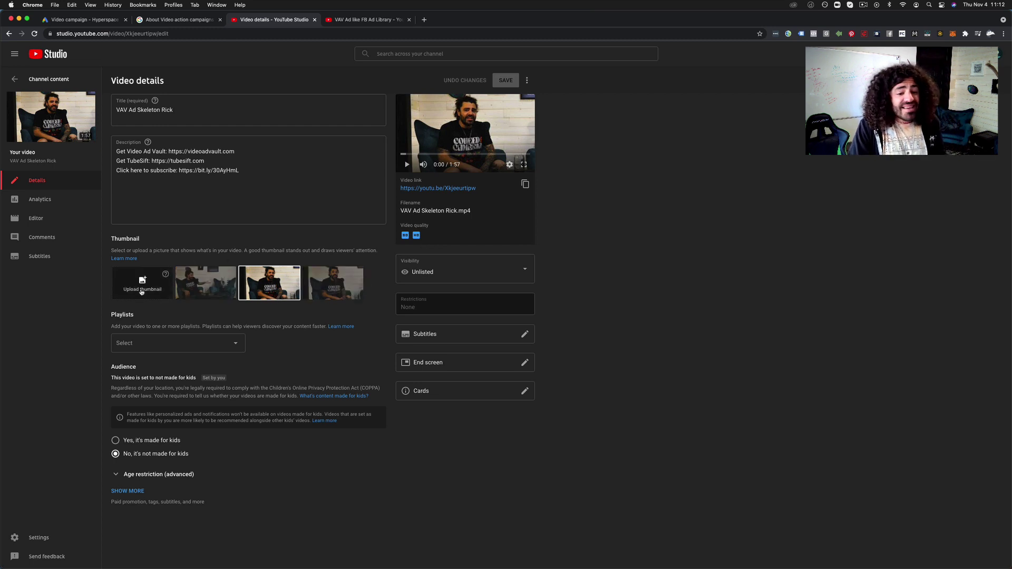
Go to members.tubesift.com in a new tab and log in to the members area
{"action": "left_click", "coordinate": [424, 20]}
{"action": "type", "text": "mem"}
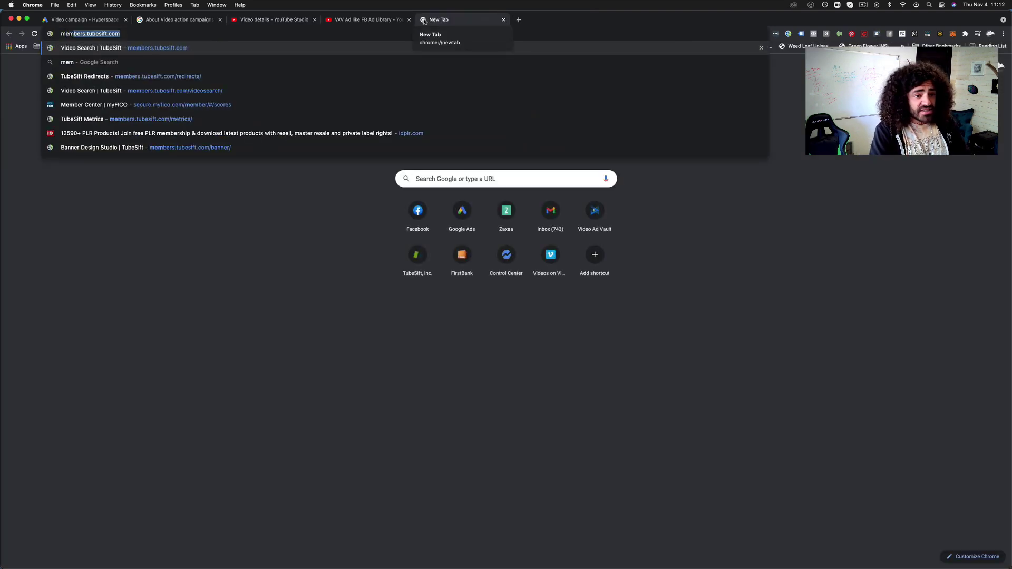
{"action": "key", "text": "Return"}
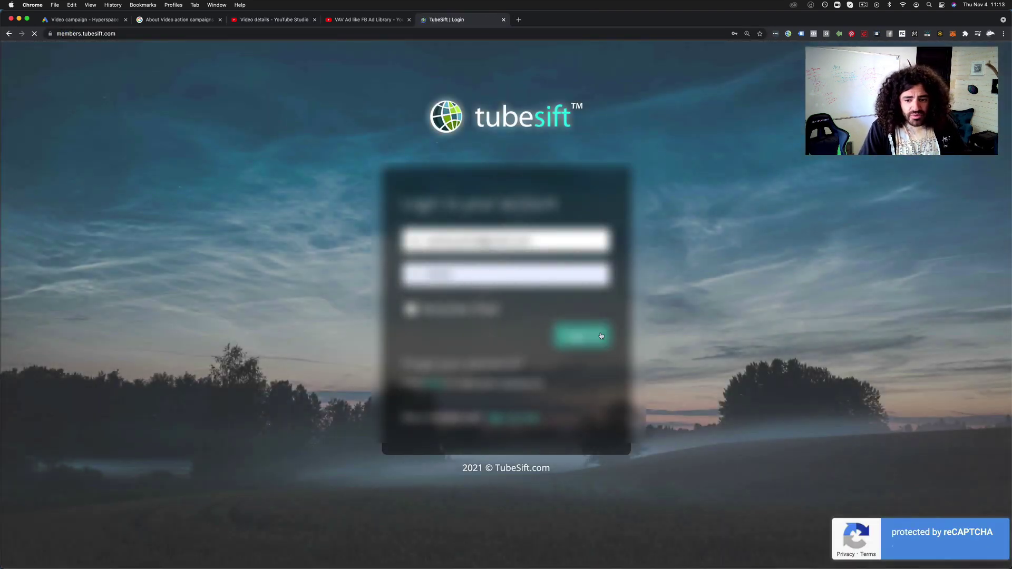
{"action": "left_click", "coordinate": [600, 335]}
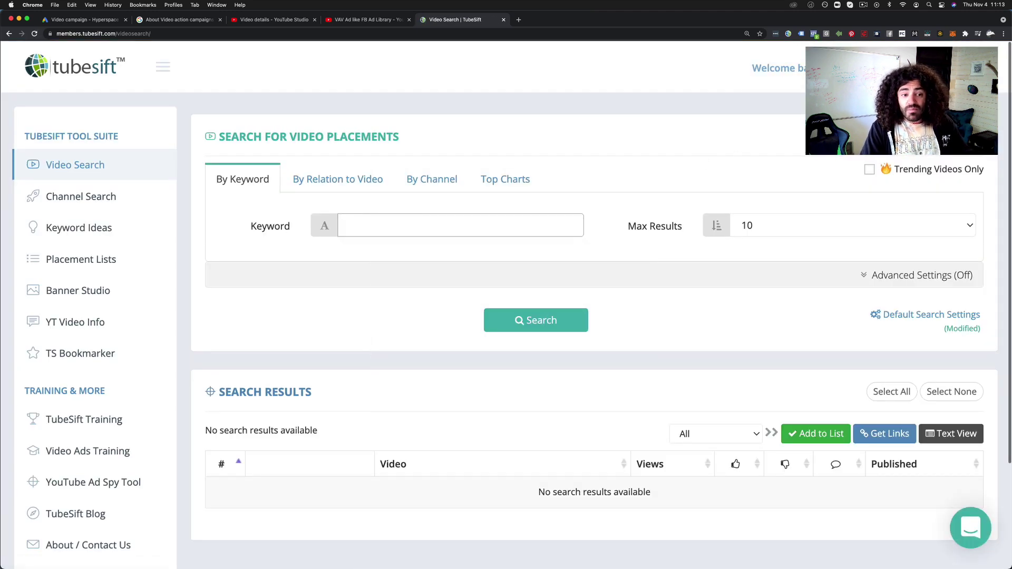
Launch Banner Design Studio with a blank 1280 x 720 Video Thumbnail canvas
{"action": "left_click", "coordinate": [112, 297]}
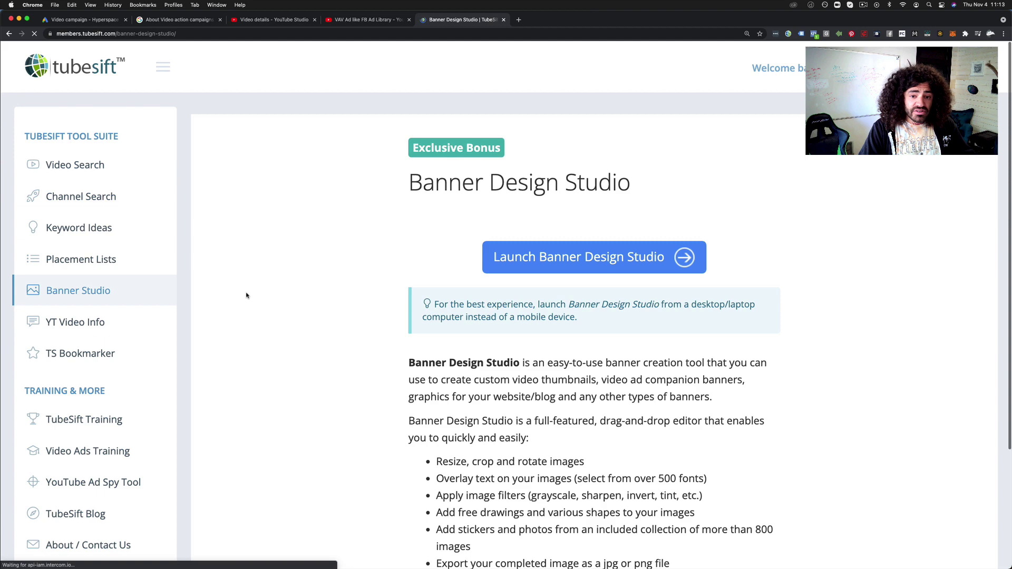
{"action": "left_click", "coordinate": [592, 449]}
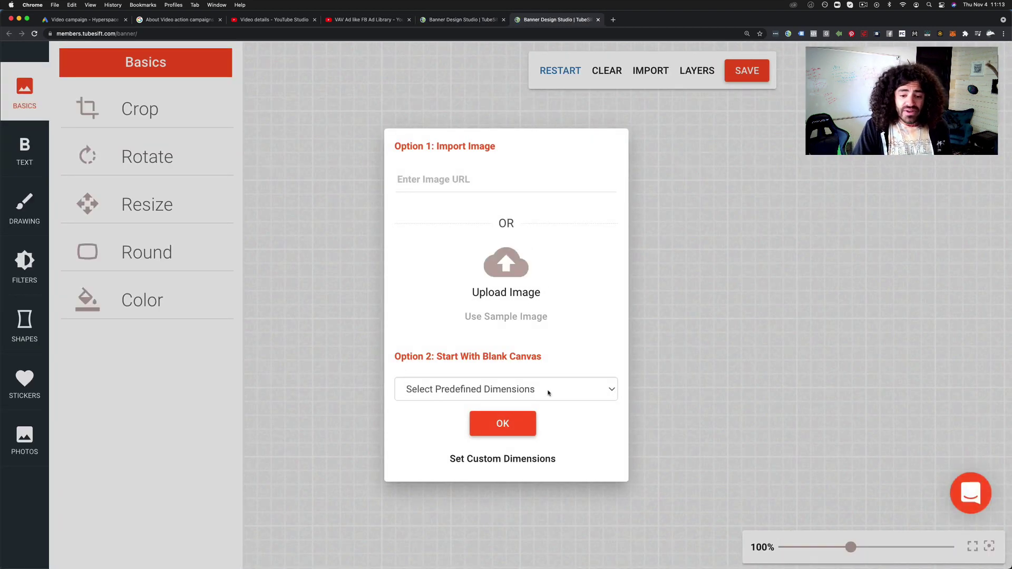
{"action": "left_click", "coordinate": [548, 393]}
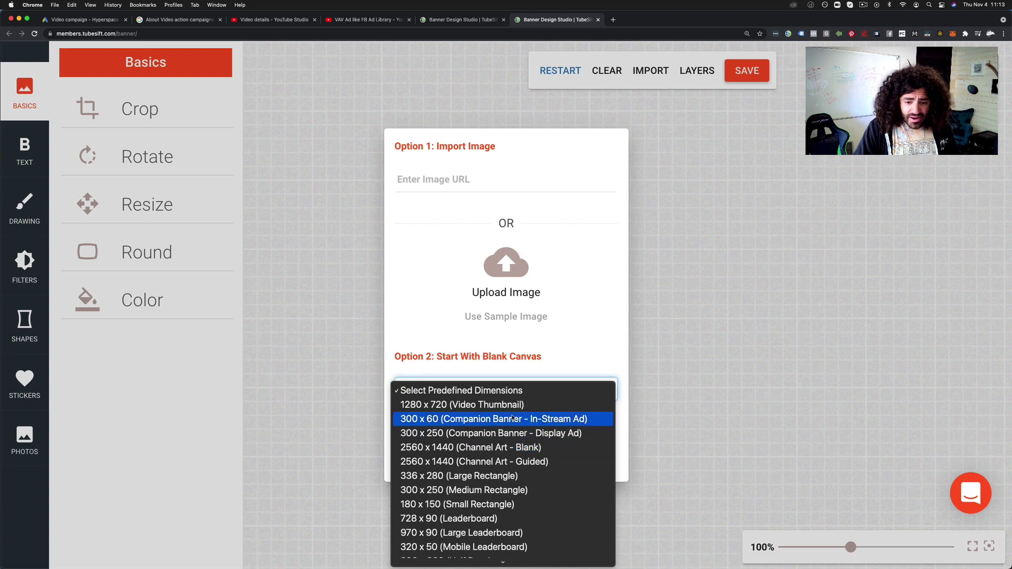
{"action": "left_click", "coordinate": [548, 404]}
{"action": "left_click", "coordinate": [515, 433]}
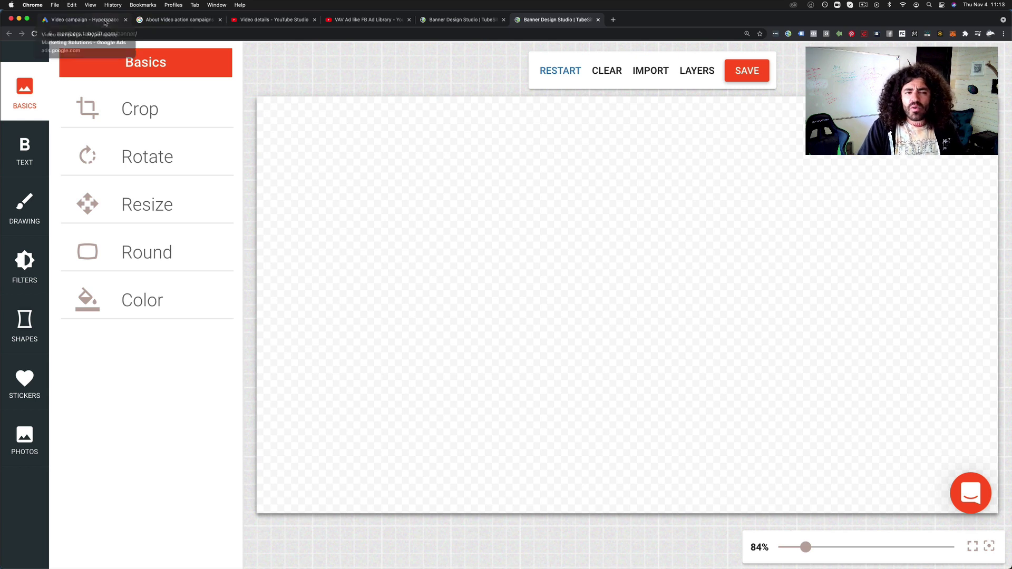
Attach the 2:04 TubeSift video (50,219 views) to the ad, then open its YouTube Studio details
{"action": "left_click", "coordinate": [105, 21]}
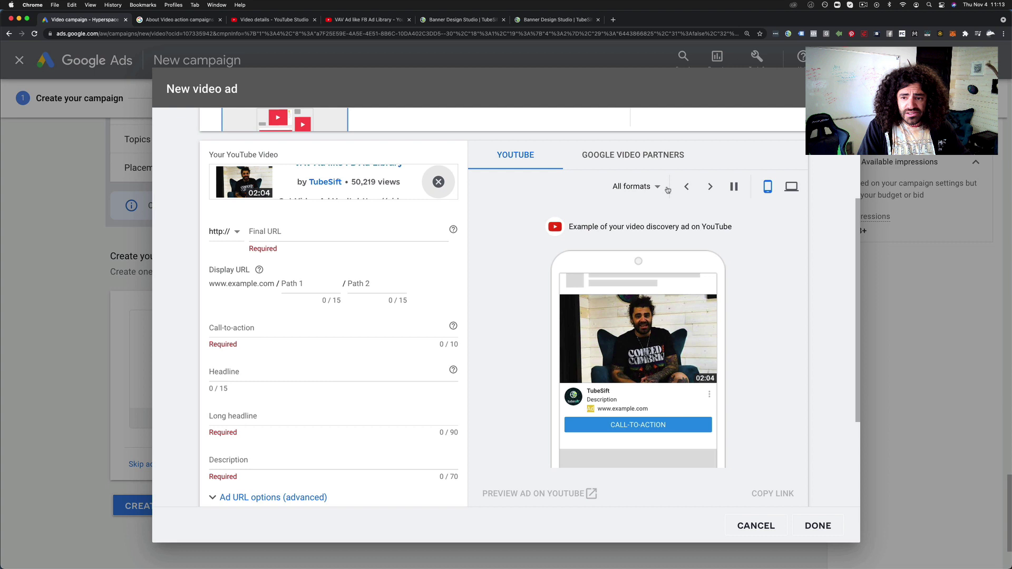
{"action": "scroll", "coordinate": [501, 283], "scroll_direction": "down", "scroll_amount": 2}
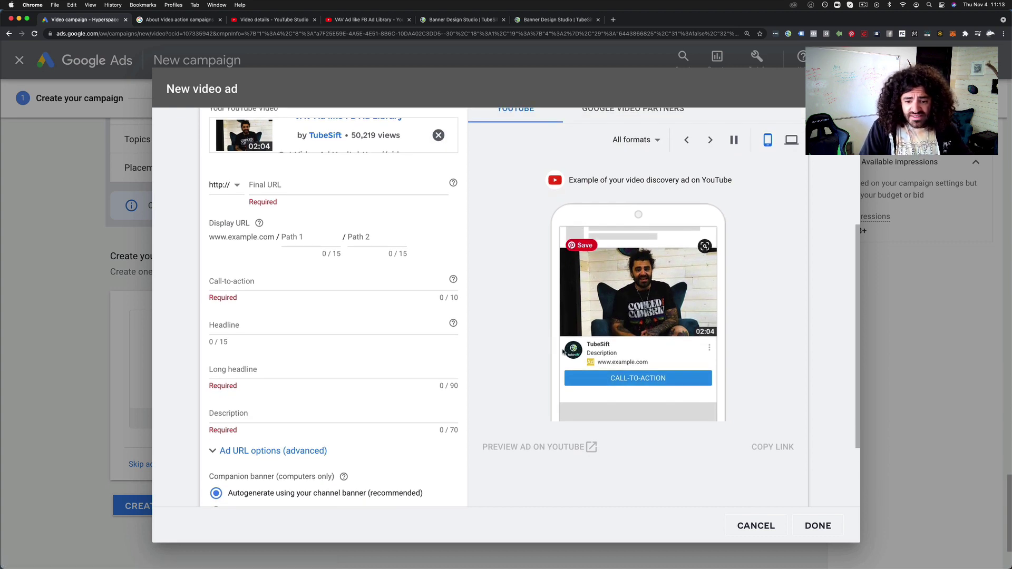
{"action": "scroll", "coordinate": [562, 352], "scroll_direction": "down", "scroll_amount": 1}
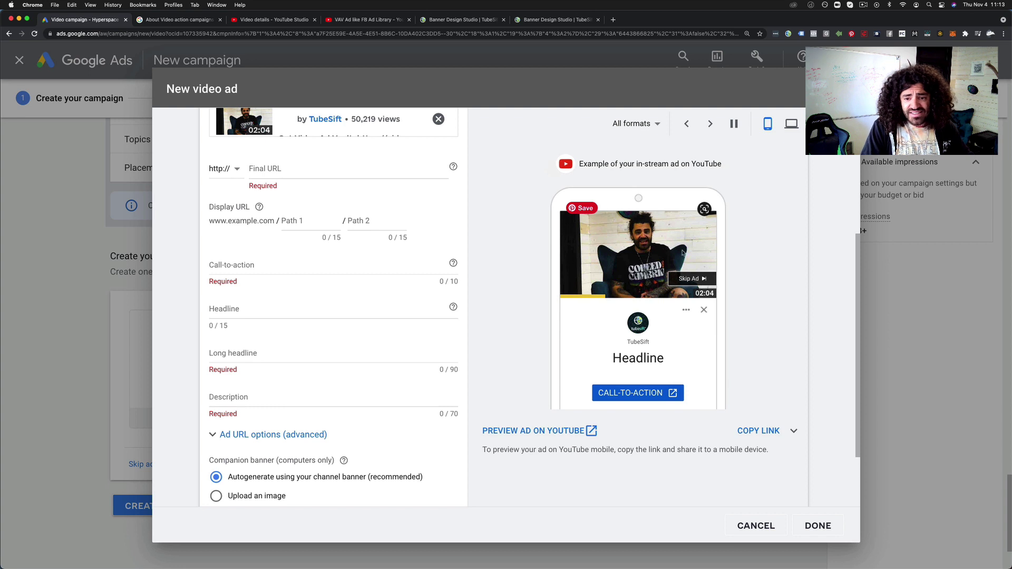
{"action": "scroll", "coordinate": [682, 253], "scroll_direction": "up", "scroll_amount": 2}
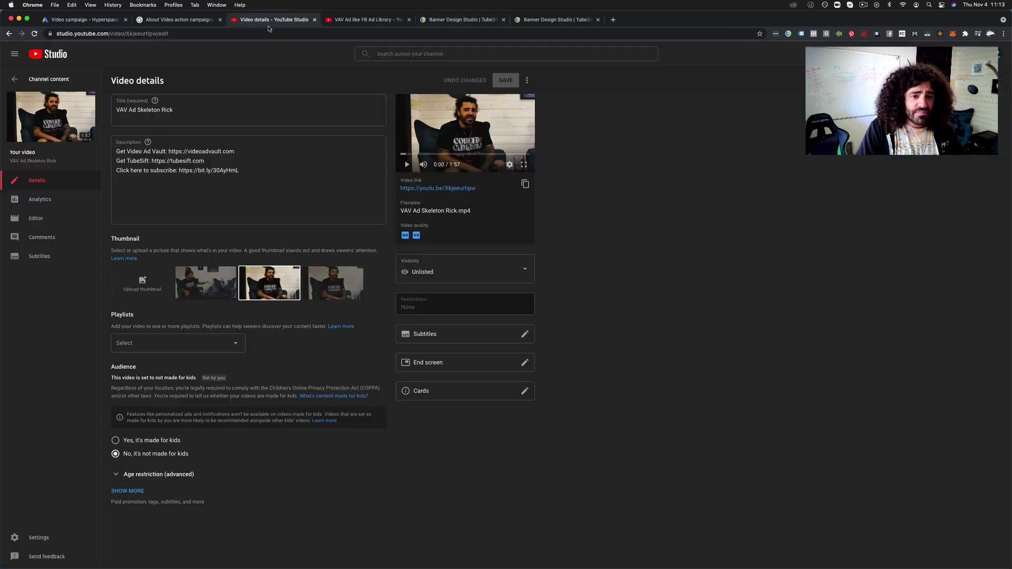
{"action": "left_click", "coordinate": [273, 19]}
Browse the channel's uploads list in YouTube Studio at enlarged zoom, then return to the Google Ads ad
{"action": "left_click", "coordinate": [9, 33]}
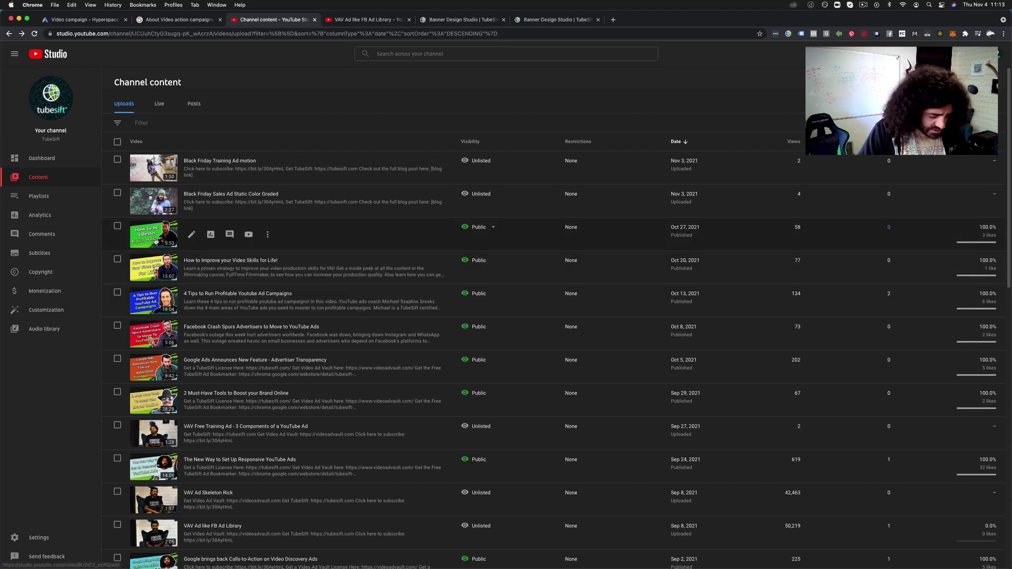
{"action": "key", "text": "super+equal"}
{"action": "key", "text": "super+equal"}
{"action": "key", "text": "super+equal"}
{"action": "key", "text": "super+equal"}
{"action": "key", "text": "super+equal"}
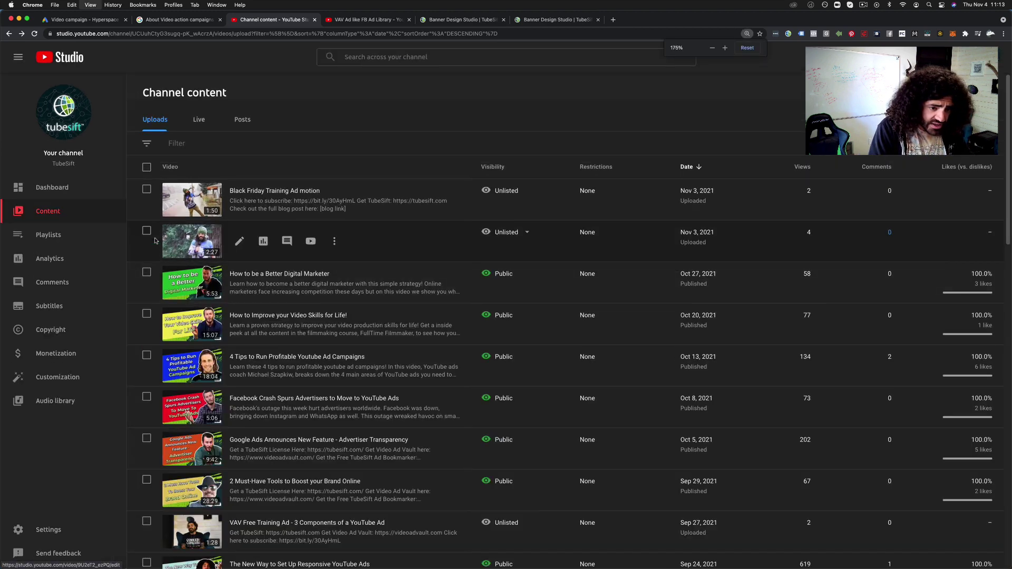
{"action": "scroll", "coordinate": [369, 418], "scroll_direction": "down", "scroll_amount": 2}
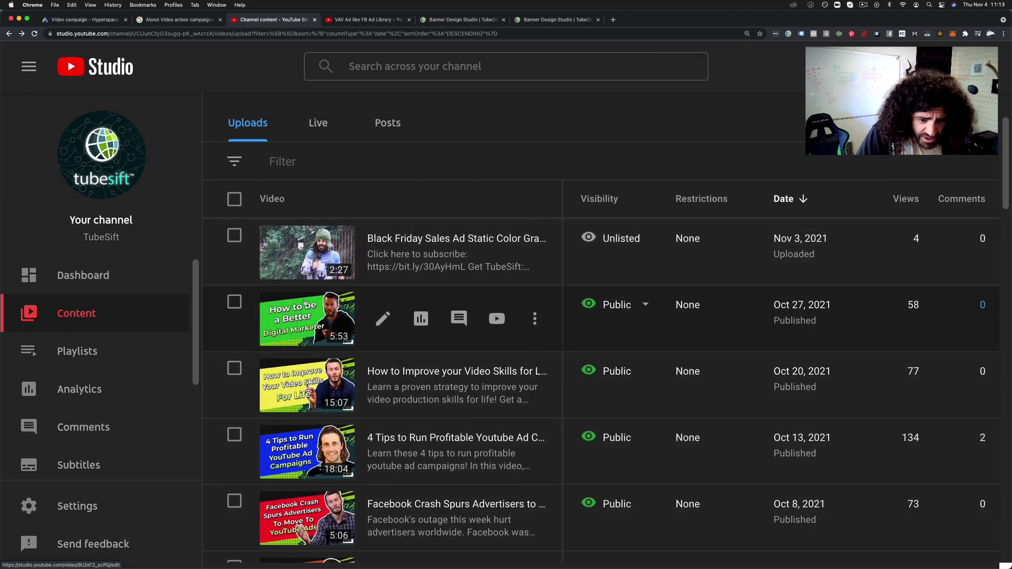
{"action": "scroll", "coordinate": [293, 295], "scroll_direction": "down", "scroll_amount": 2}
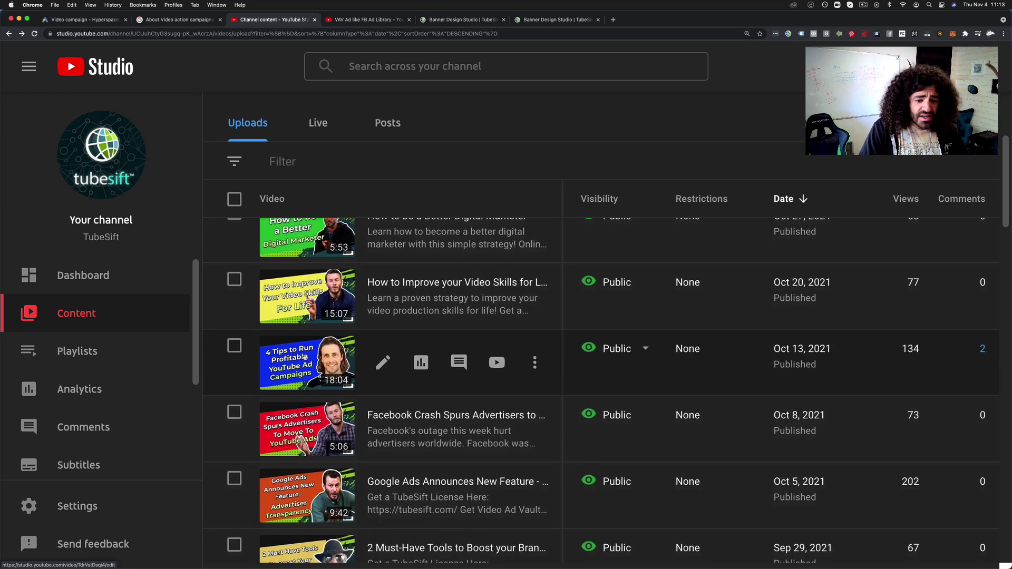
{"action": "scroll", "coordinate": [297, 314], "scroll_direction": "down", "scroll_amount": 1}
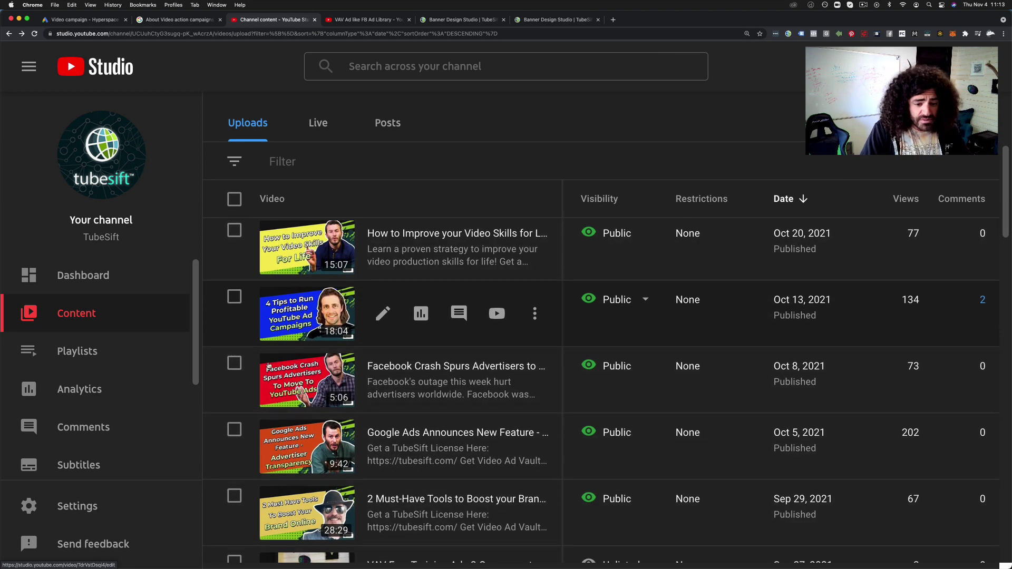
{"action": "scroll", "coordinate": [271, 363], "scroll_direction": "down", "scroll_amount": 4}
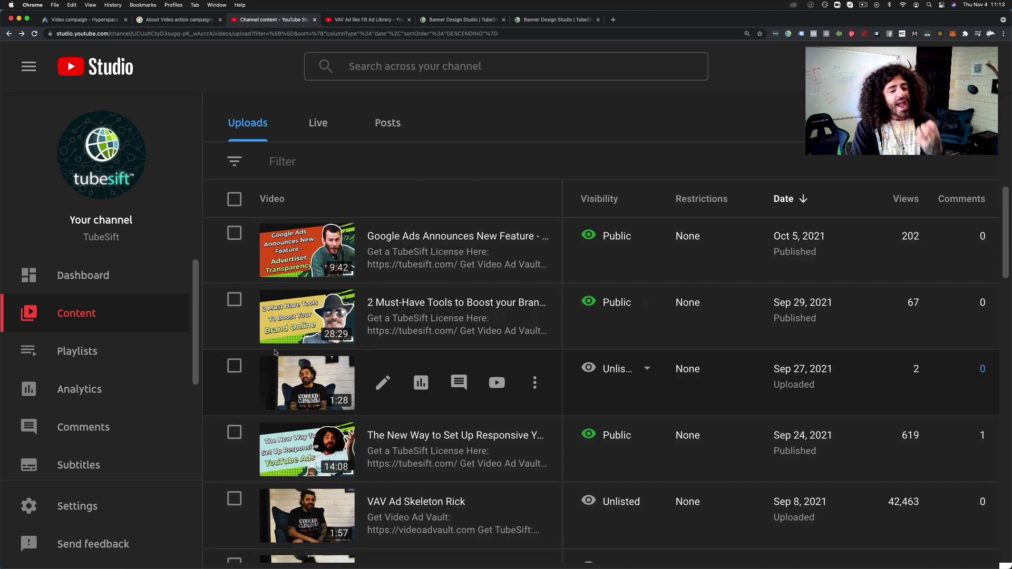
{"action": "scroll", "coordinate": [274, 352], "scroll_direction": "down", "scroll_amount": 3}
{"action": "scroll", "coordinate": [274, 352], "scroll_direction": "right", "scroll_amount": 1}
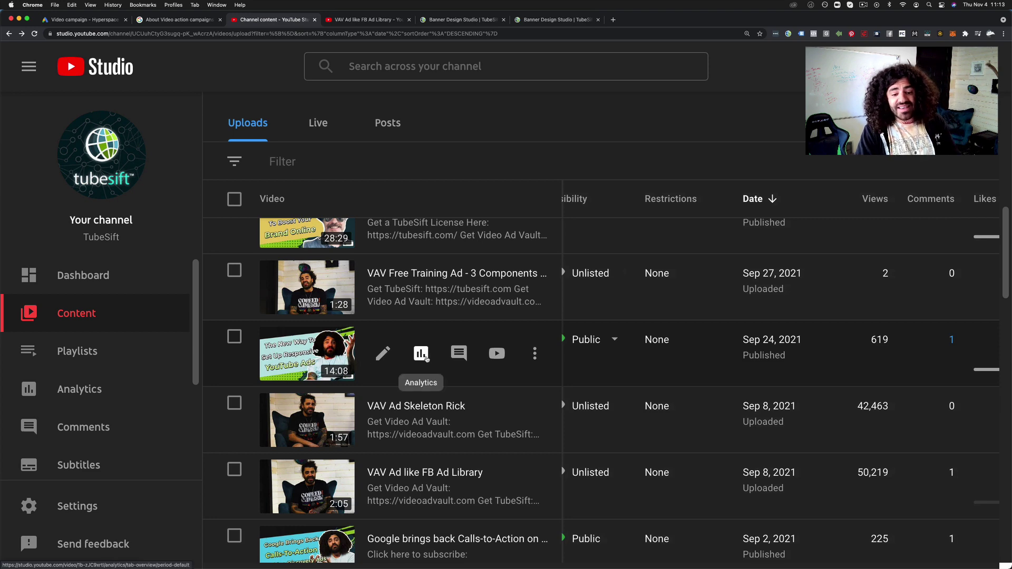
{"action": "scroll", "coordinate": [421, 353], "scroll_direction": "down", "scroll_amount": 4}
{"action": "scroll", "coordinate": [402, 359], "scroll_direction": "down", "scroll_amount": 2}
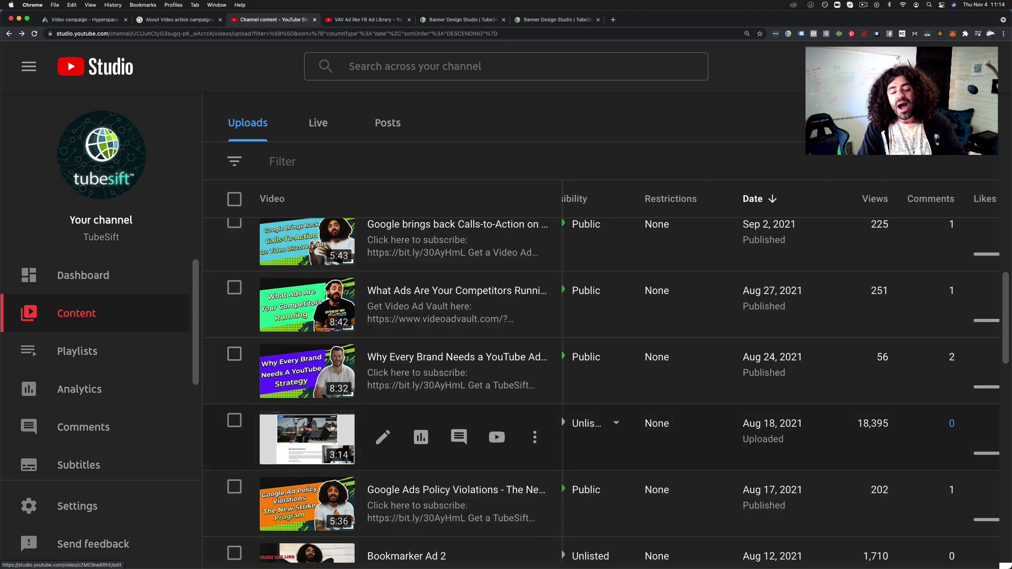
{"action": "scroll", "coordinate": [319, 434], "scroll_direction": "down", "scroll_amount": 1}
{"action": "scroll", "coordinate": [318, 434], "scroll_direction": "down", "scroll_amount": 1}
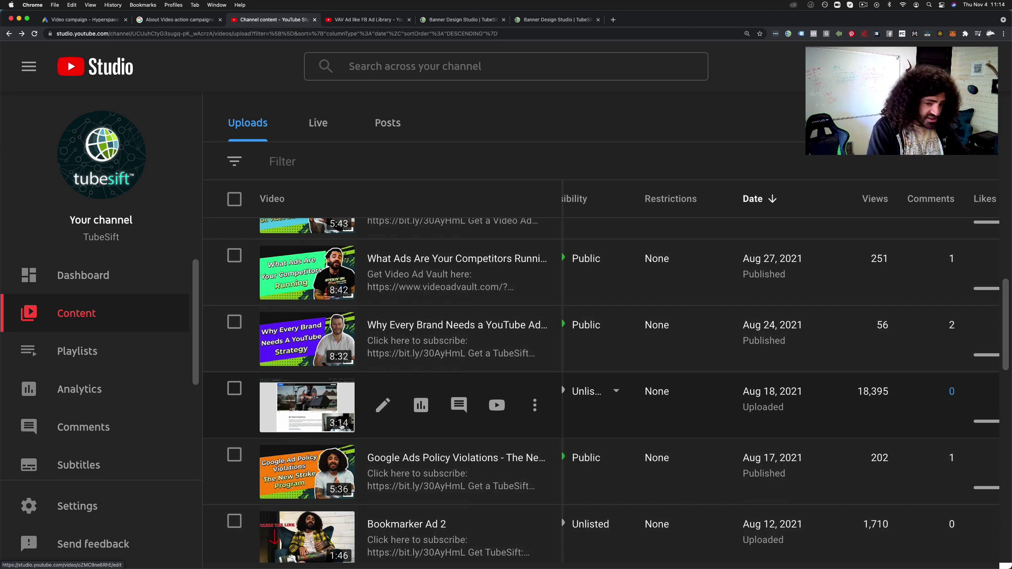
{"action": "key", "text": "super+minus"}
{"action": "key", "text": "super+minus"}
{"action": "key", "text": "super+minus"}
{"action": "key", "text": "super+minus"}
{"action": "key", "text": "super+minus"}
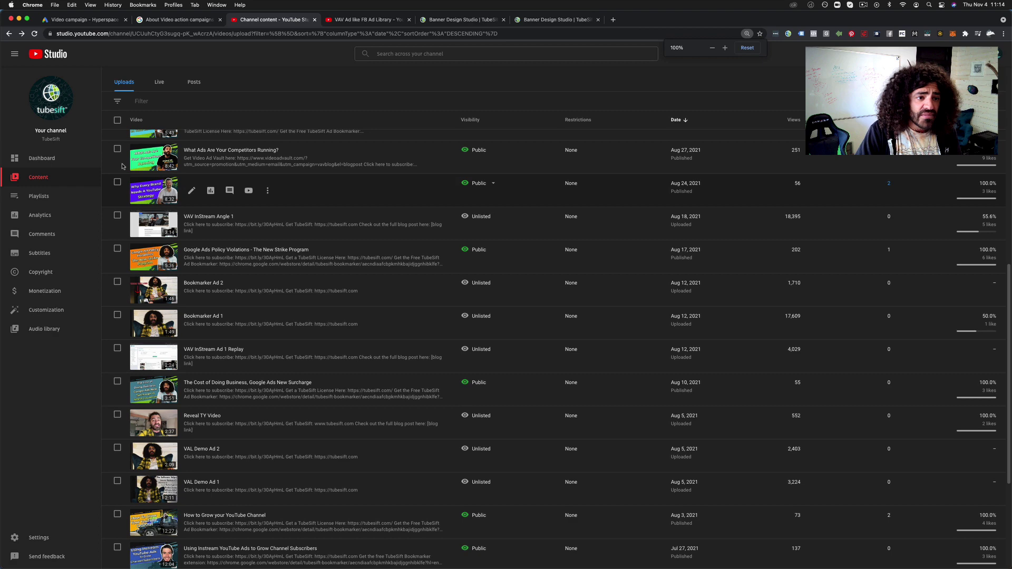
{"action": "left_click", "coordinate": [95, 19]}
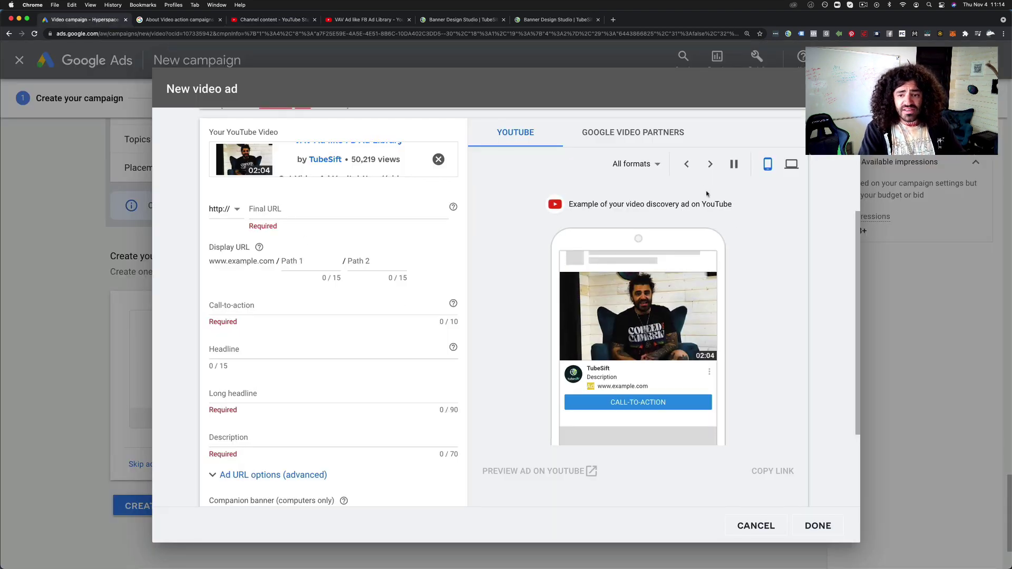
Set the ad's final URL to tubesift.com/ while previewing it as a Google Video Partners ad
{"action": "left_click", "coordinate": [627, 140]}
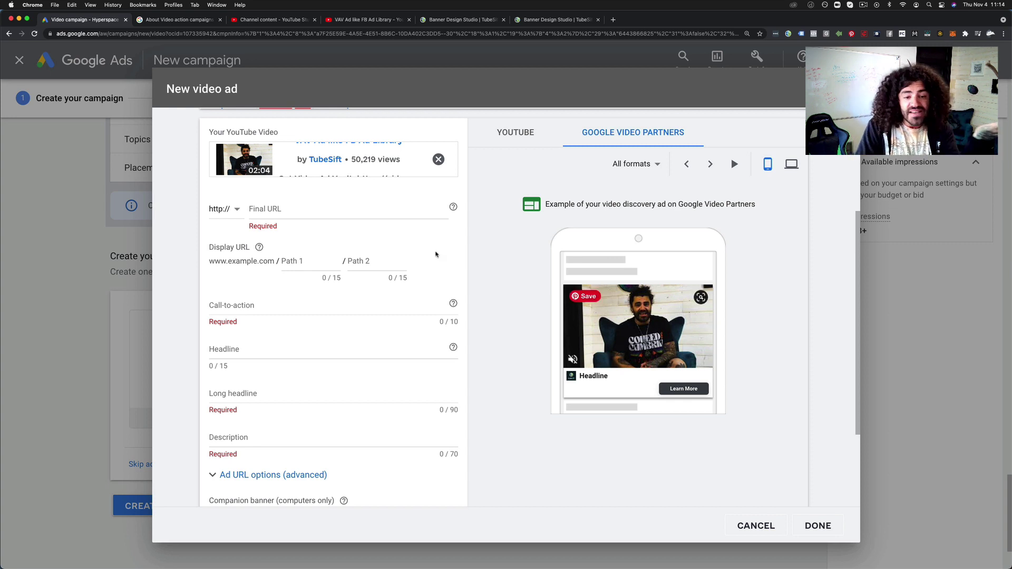
{"action": "left_click", "coordinate": [335, 212]}
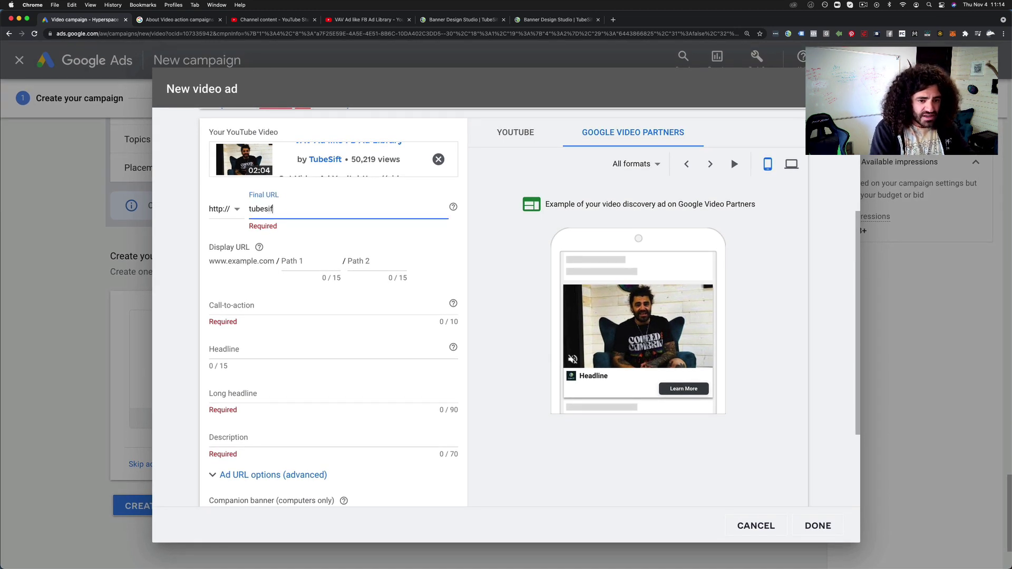
{"action": "left_click", "coordinate": [436, 242]}
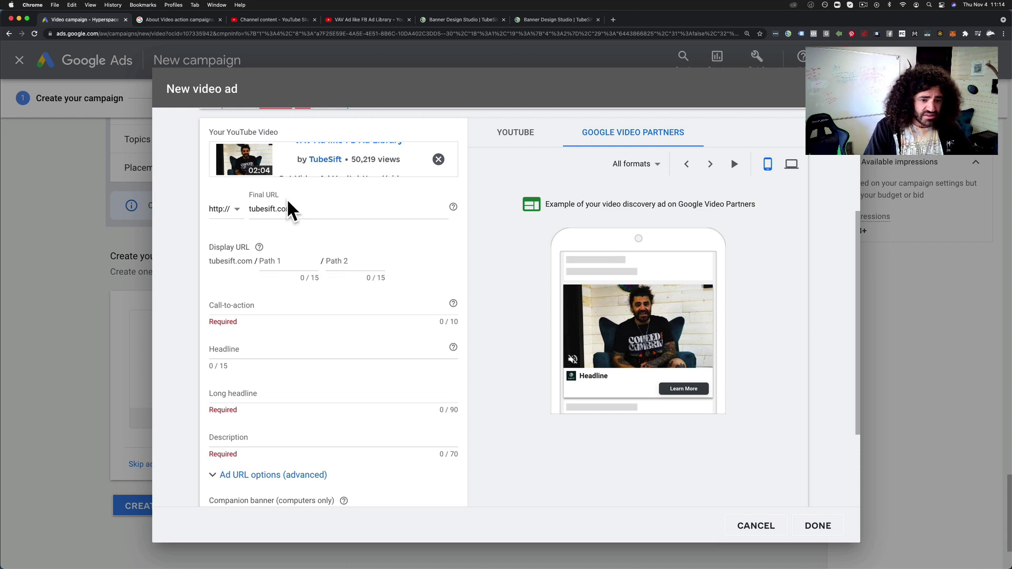
{"action": "left_click", "coordinate": [303, 212]}
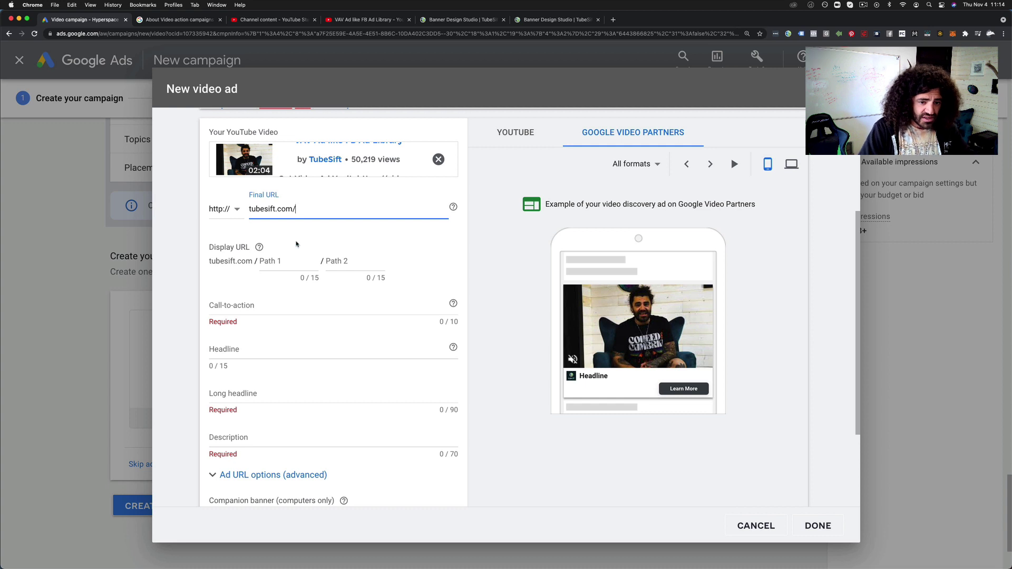
{"action": "type", "text": "/"}
{"action": "left_click", "coordinate": [379, 244]}
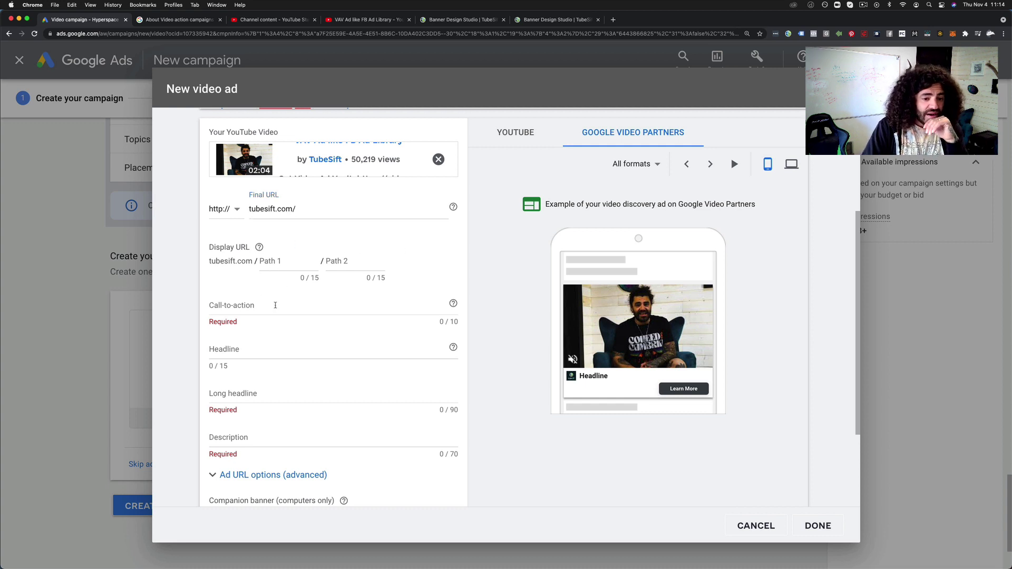
Set the call-to-action to Sign up and preview the YouTube in-stream ad on desktop and phone
{"action": "left_click", "coordinate": [276, 305]}
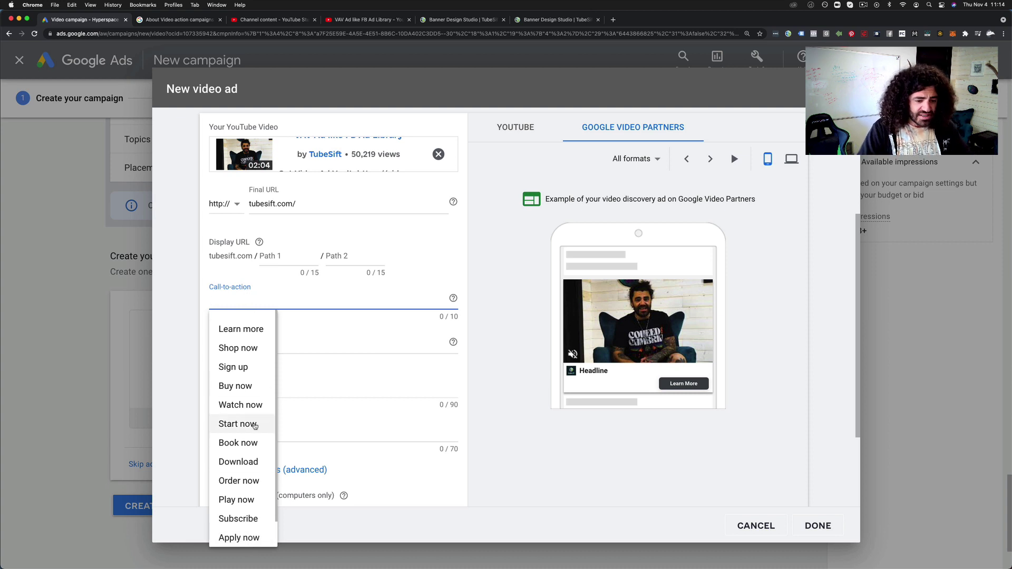
{"action": "left_click", "coordinate": [237, 367]}
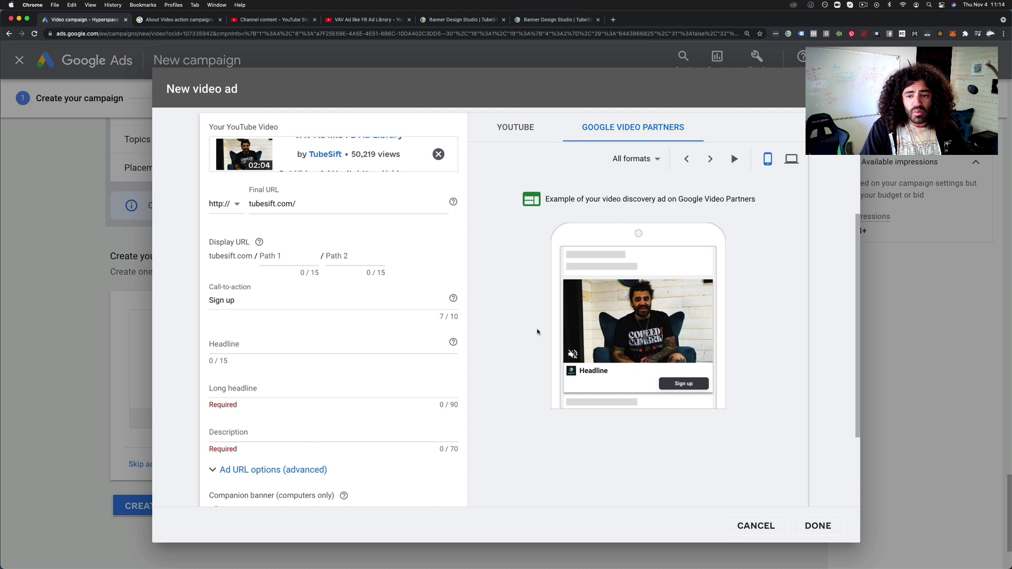
{"action": "left_click", "coordinate": [527, 132]}
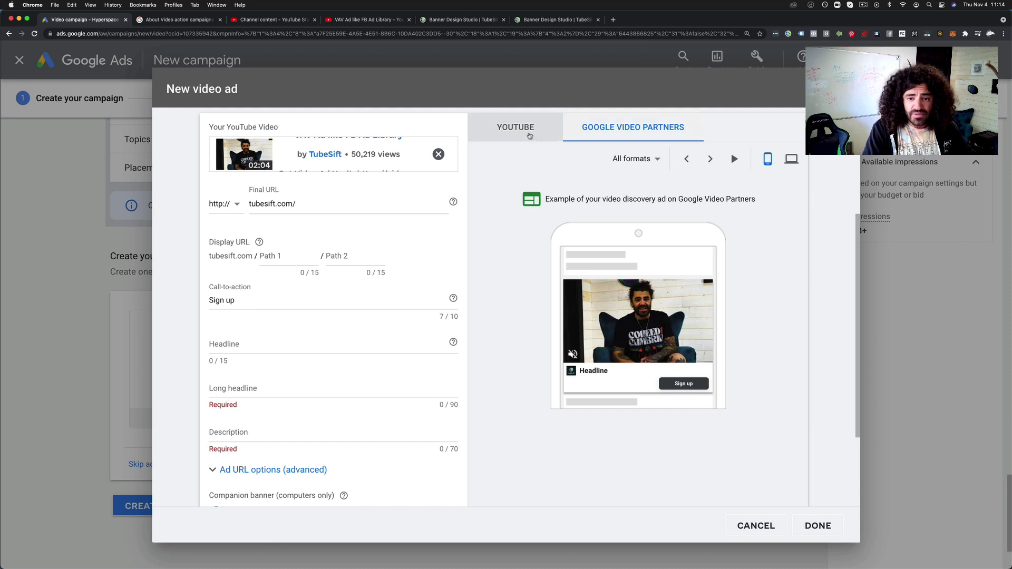
{"action": "left_click", "coordinate": [792, 160]}
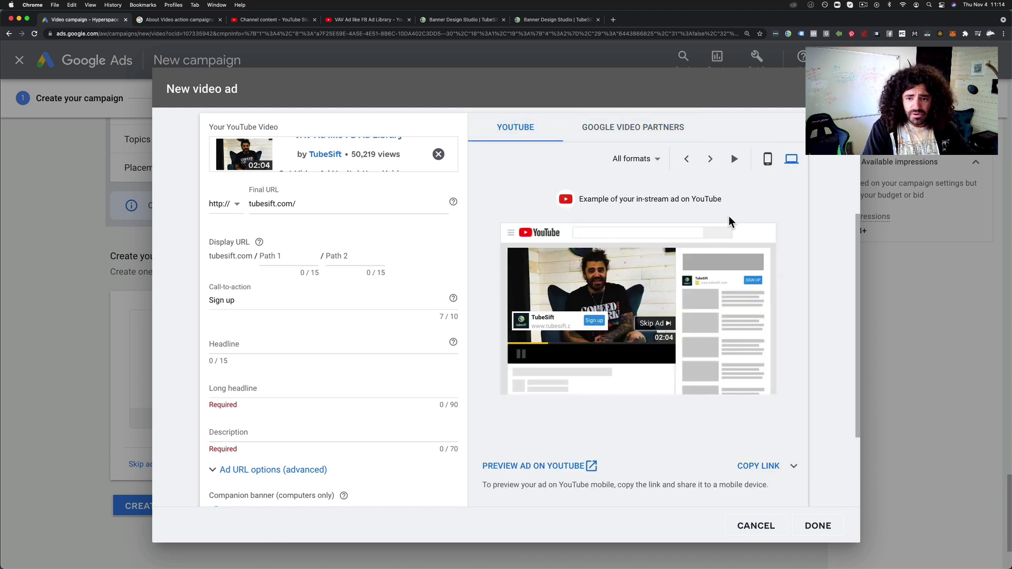
{"action": "left_click", "coordinate": [767, 160]}
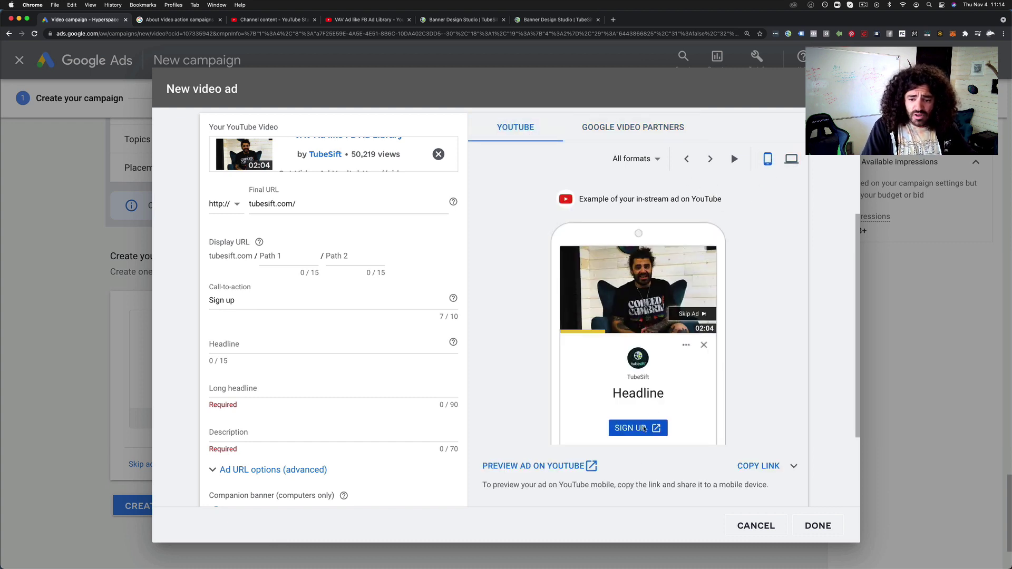
{"action": "left_click", "coordinate": [246, 345]}
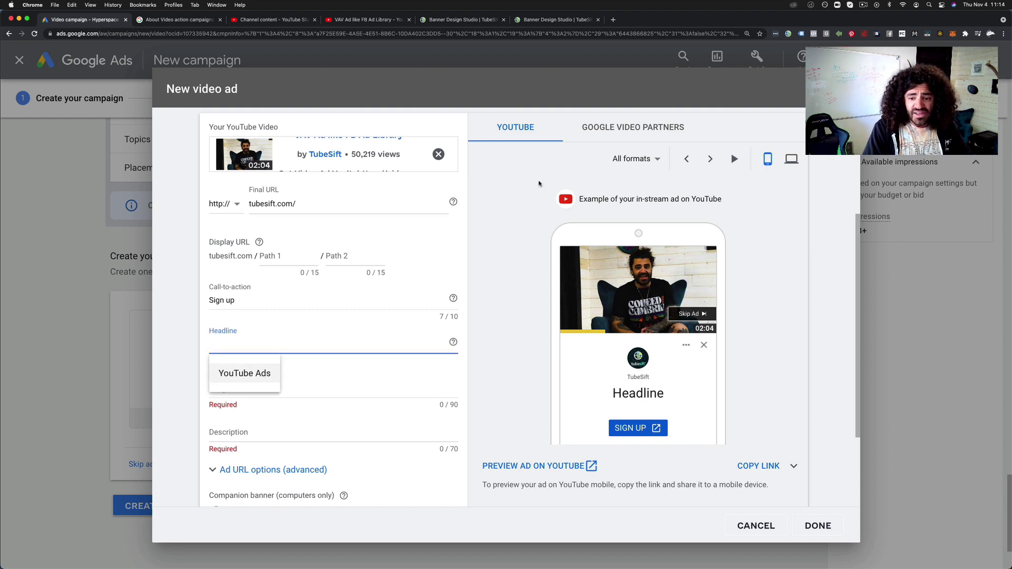
Replace the draft headline with 'Laser Targeting', using the desktop preview
{"action": "left_click", "coordinate": [785, 161]}
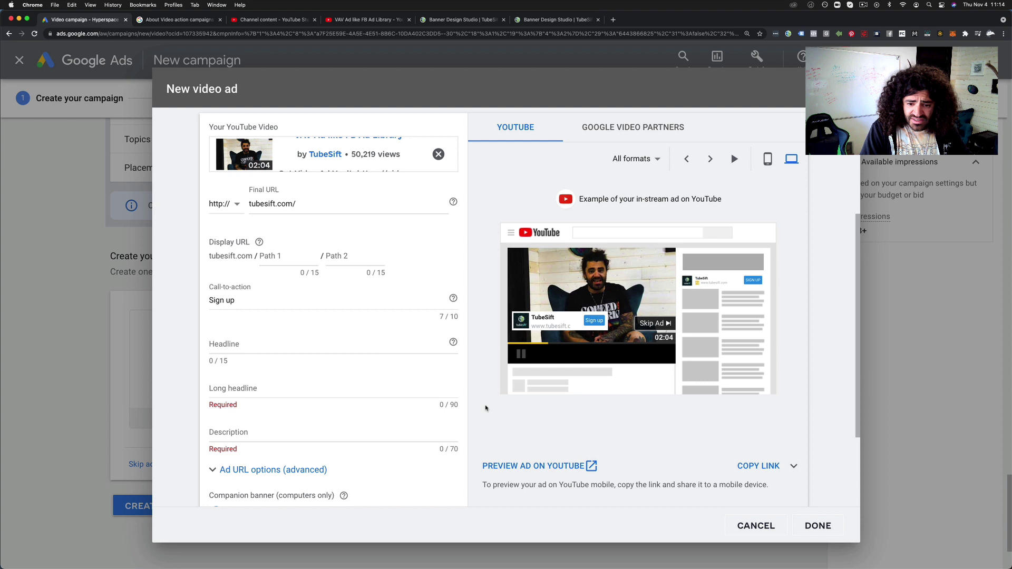
{"action": "left_click", "coordinate": [260, 345]}
{"action": "type", "text": "T"}
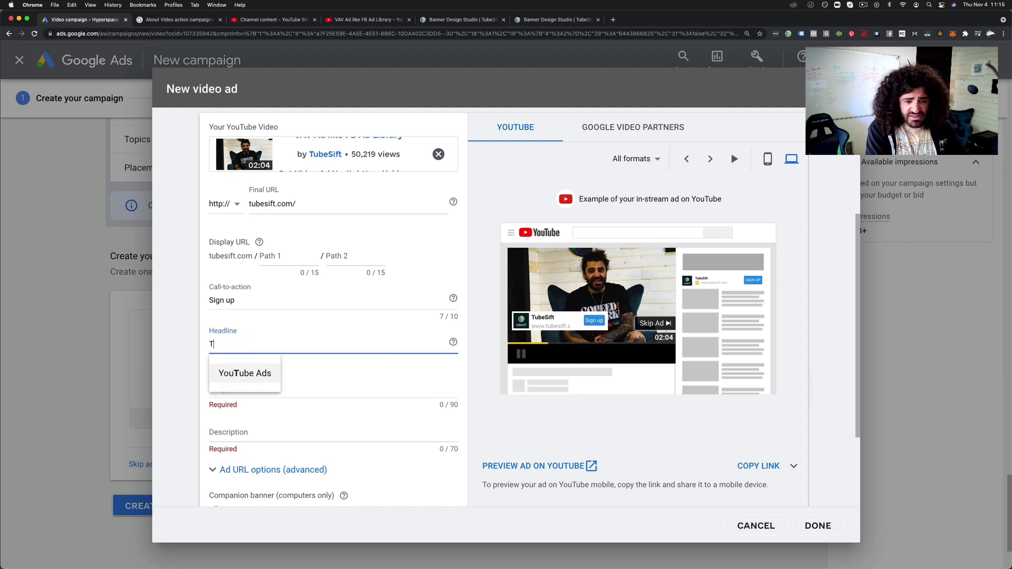
{"action": "type", "text": "ubeSift"}
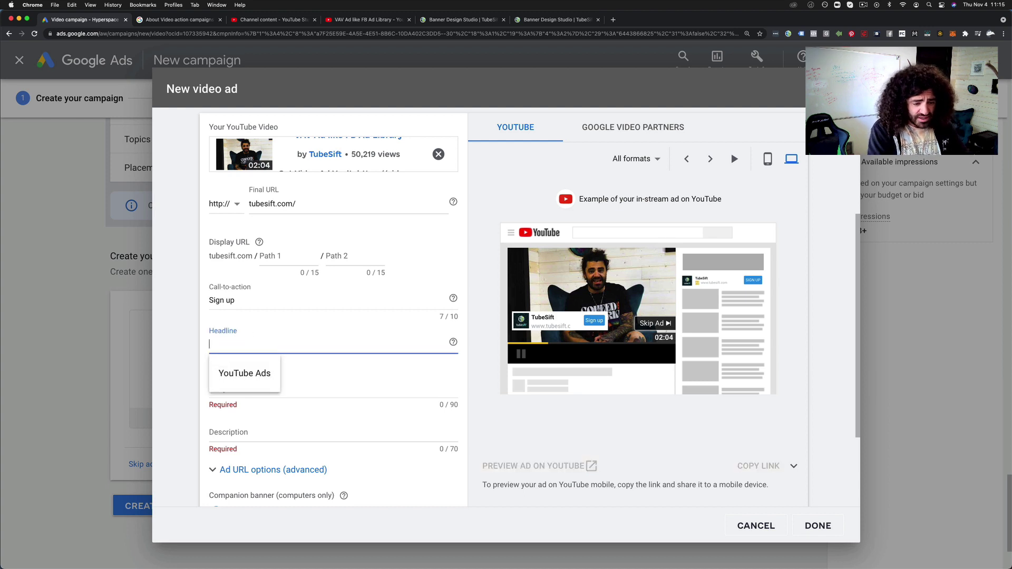
{"action": "type", "text": "Yo"}
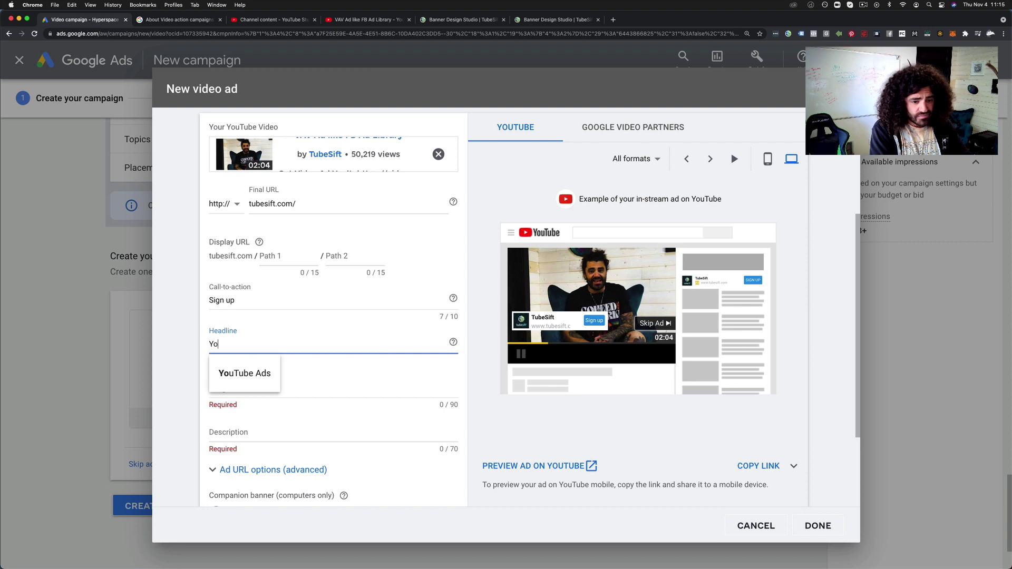
{"action": "type", "text": "uTube Tar"}
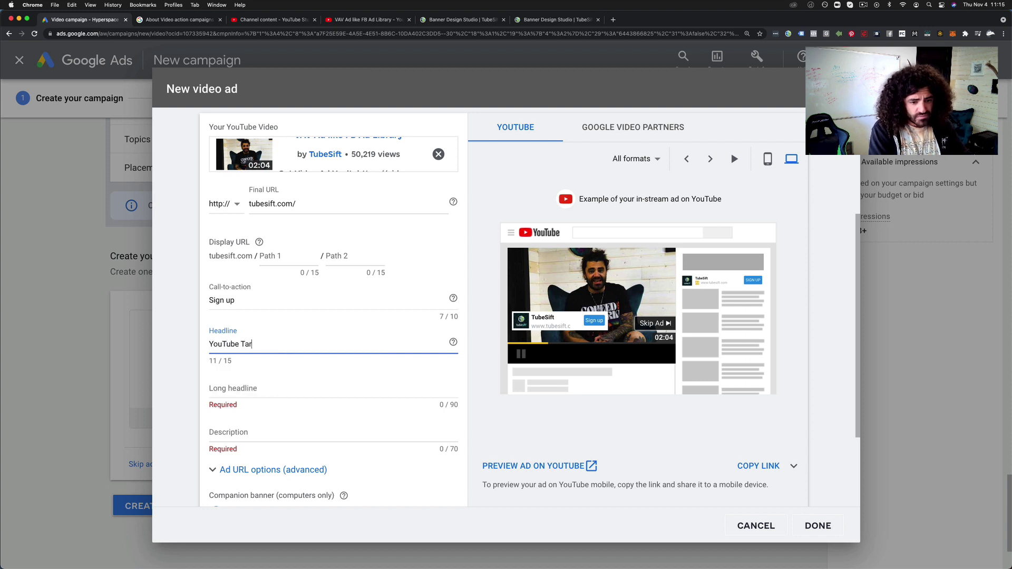
{"action": "type", "text": "geting"}
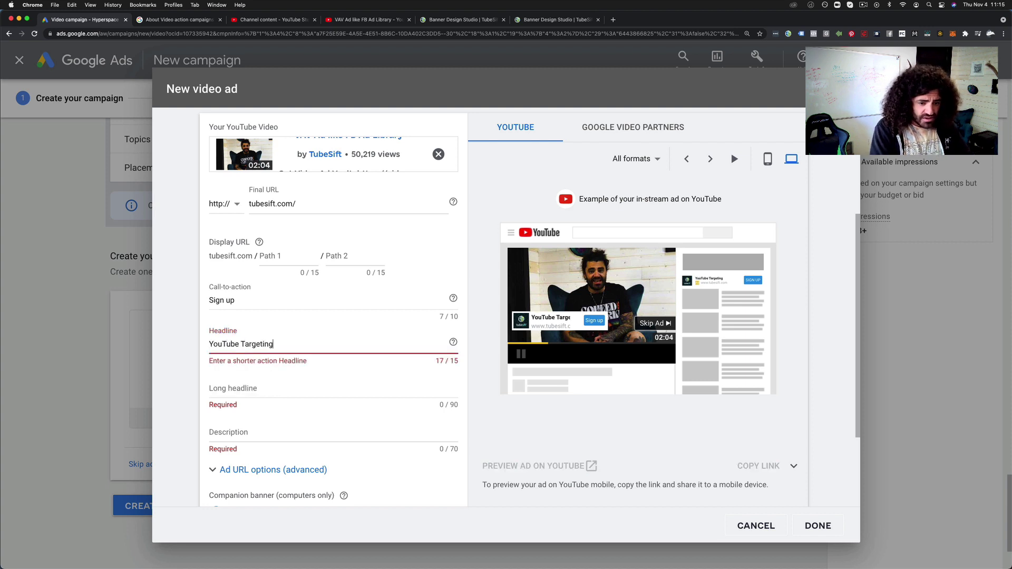
{"action": "left_click_drag", "start_coordinate": [209, 344], "coordinate": [278, 344]}
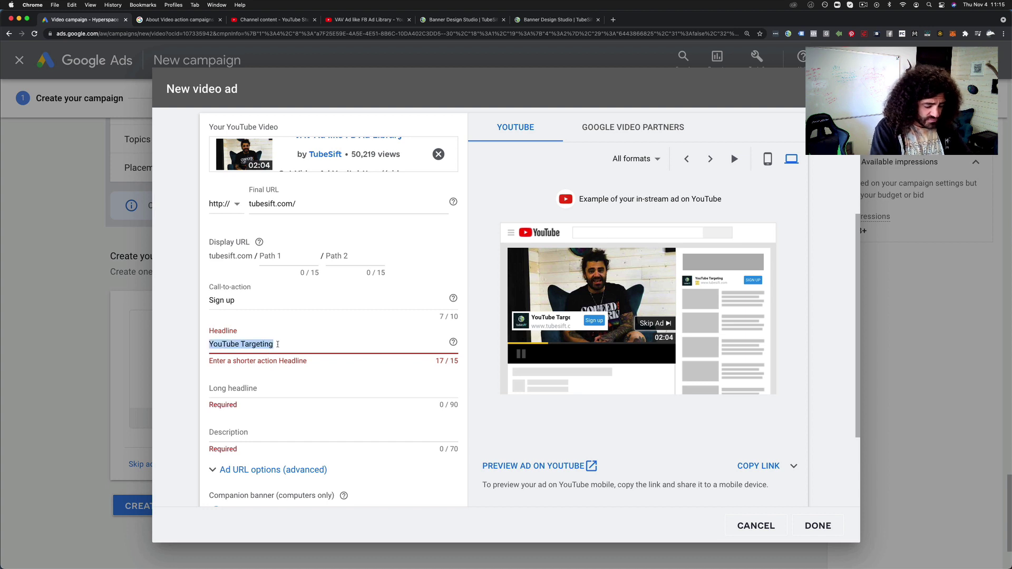
{"action": "type", "text": "Laser Targeting"}
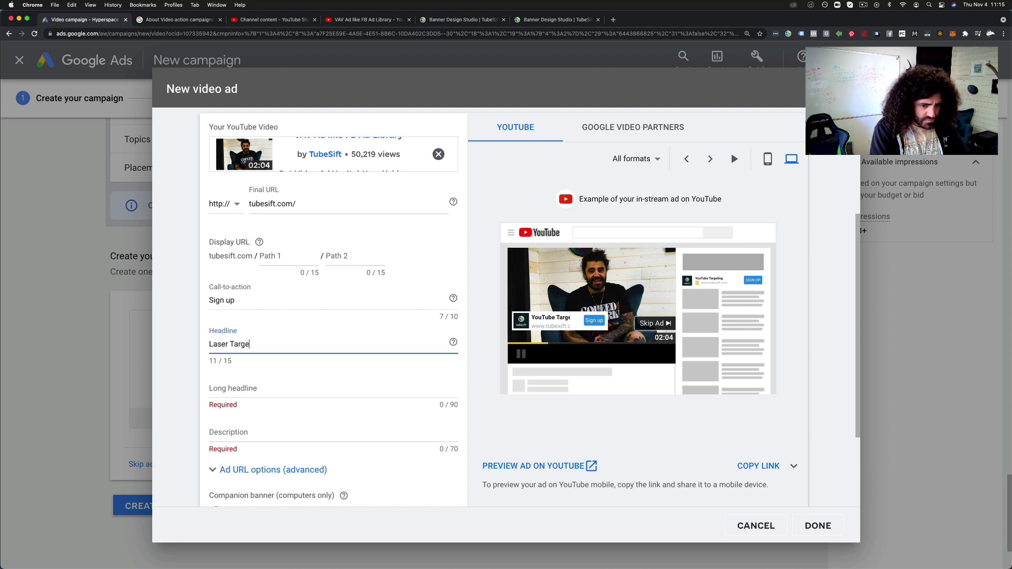
{"action": "left_click", "coordinate": [498, 378]}
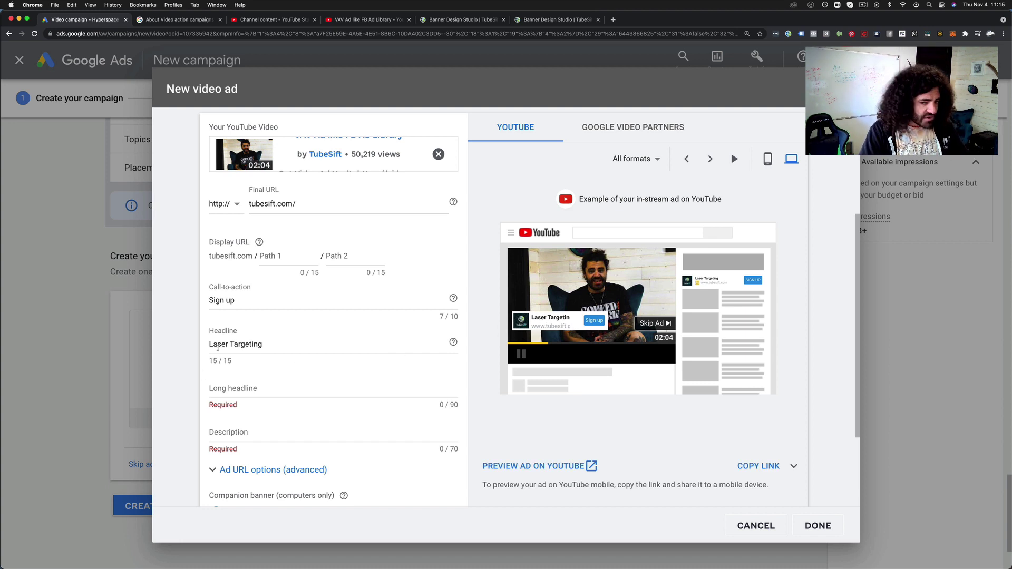
{"action": "left_click", "coordinate": [257, 390]}
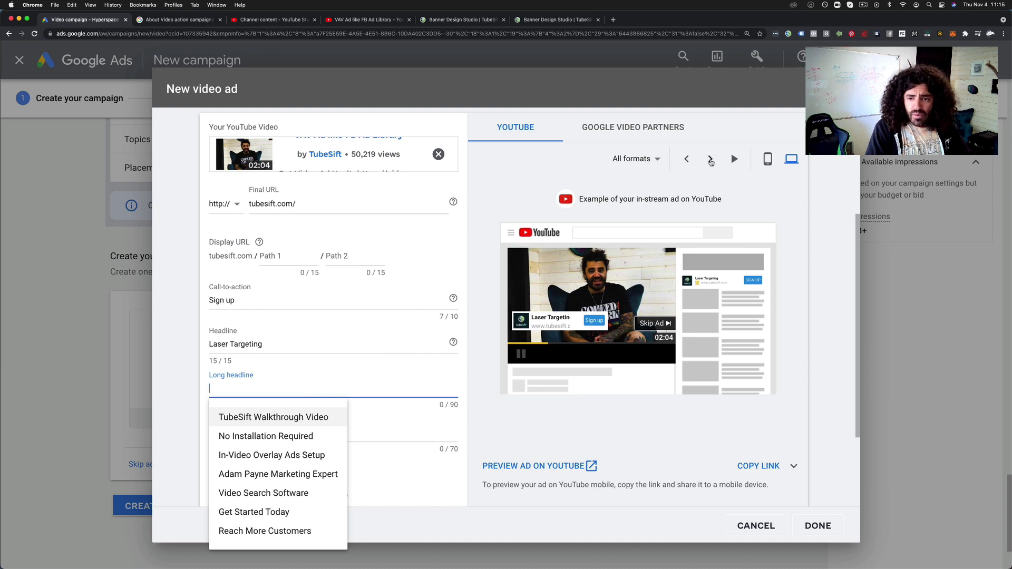
Switch the preview to mobile and cycle through the ad formats back to in-stream
{"action": "left_click", "coordinate": [716, 161]}
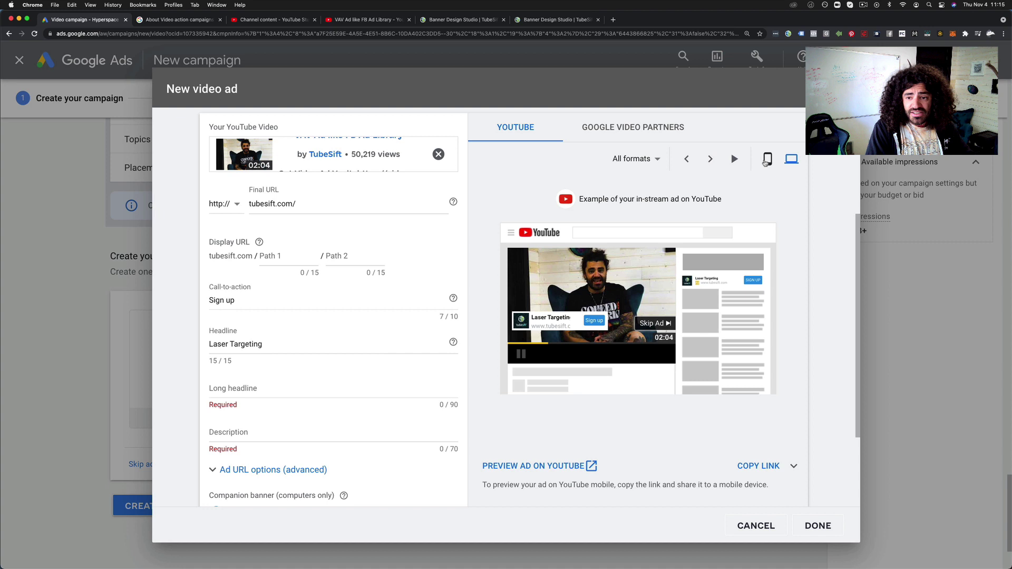
{"action": "left_click", "coordinate": [765, 162]}
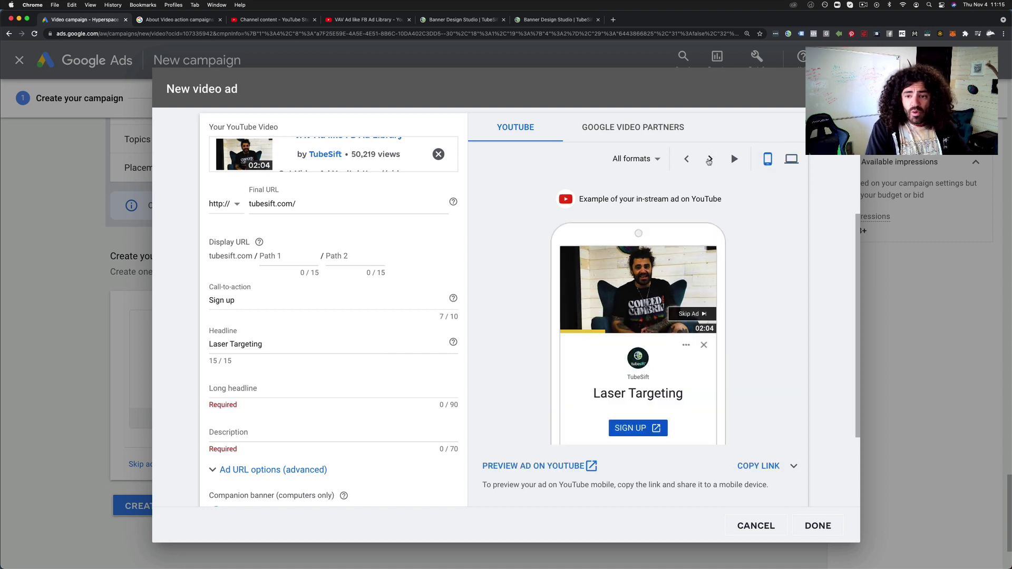
{"action": "left_click", "coordinate": [709, 159]}
{"action": "left_click", "coordinate": [709, 159]}
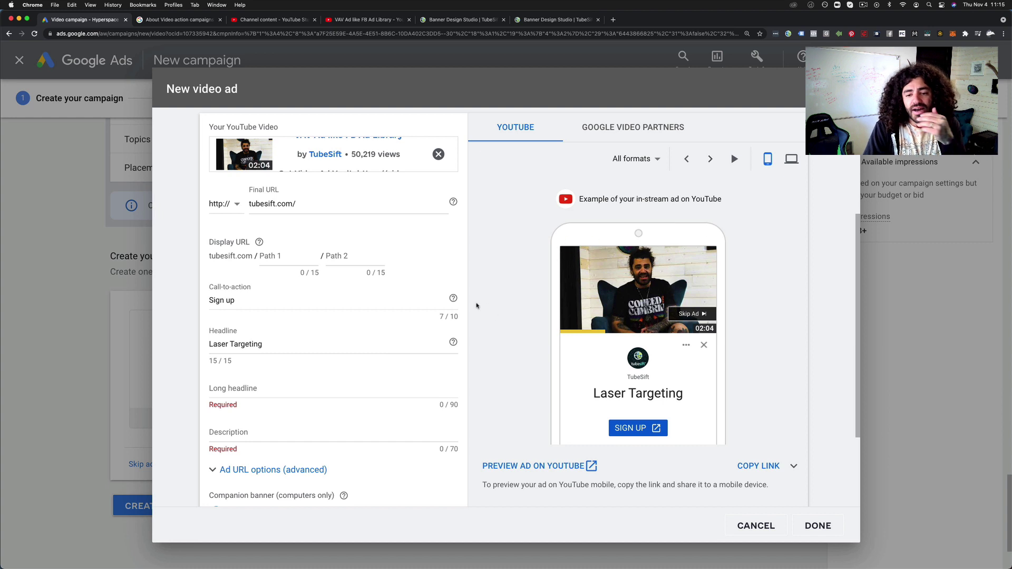
{"action": "scroll", "coordinate": [476, 298], "scroll_direction": "down", "scroll_amount": 1}
Type the long headline 'TubeSift helps you target your ideal audience on YouTube with a few clicks'
{"action": "left_click", "coordinate": [267, 369]}
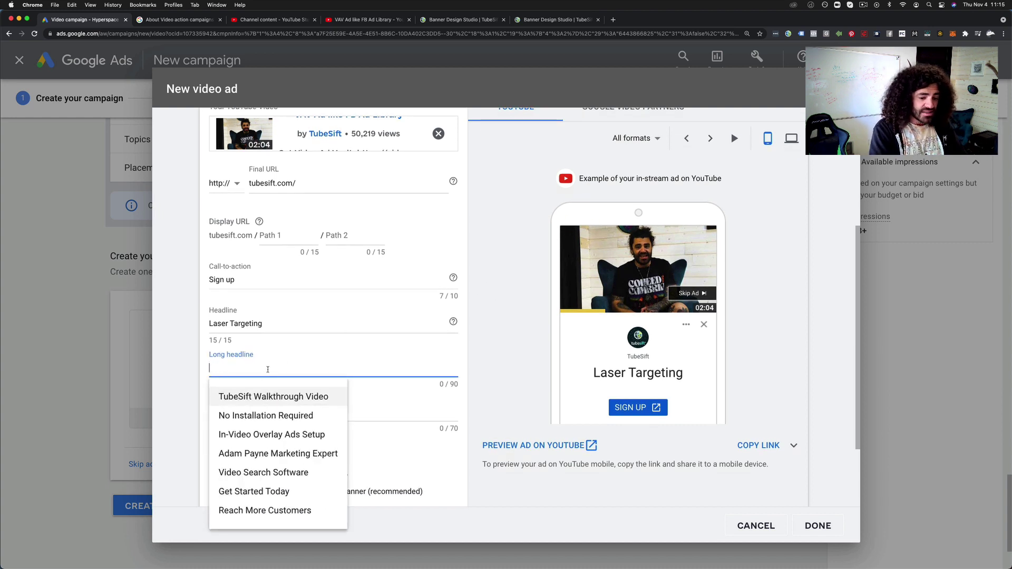
{"action": "type", "text": "Tubesi"}
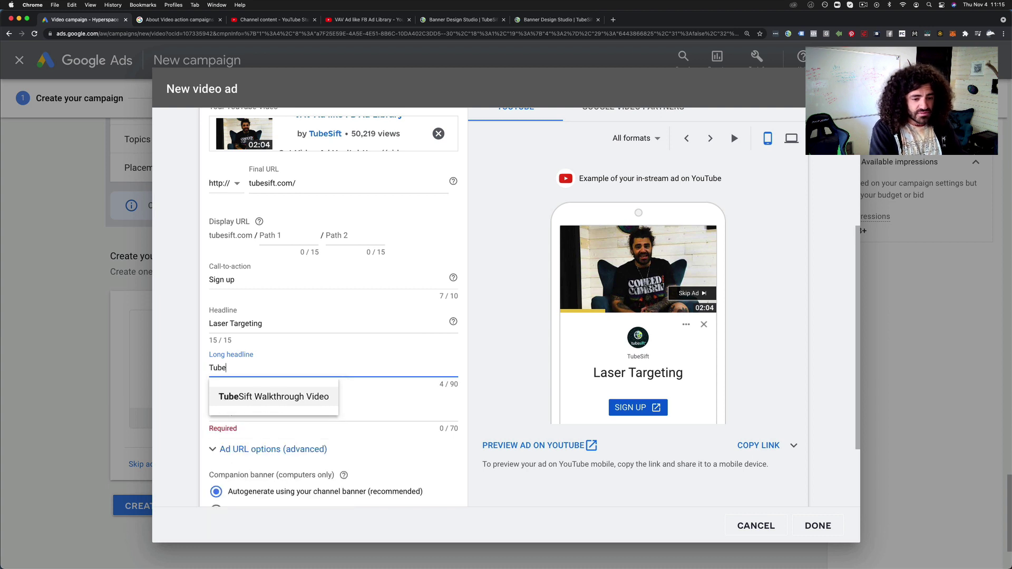
{"action": "key", "text": "BackSpace"}
{"action": "key", "text": "BackSpace"}
{"action": "type", "text": "Sift"}
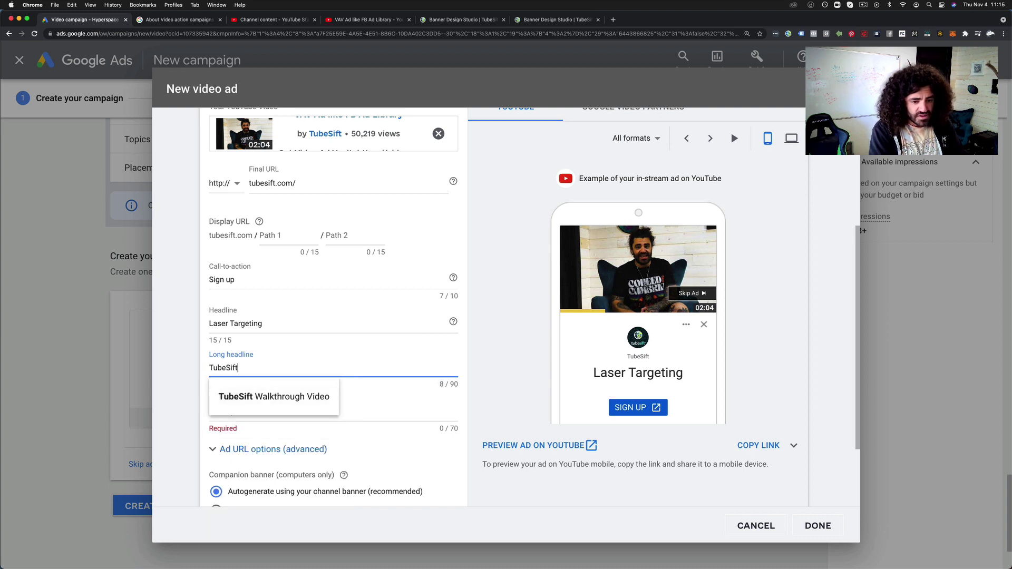
{"action": "type", "text": " helps you tar"}
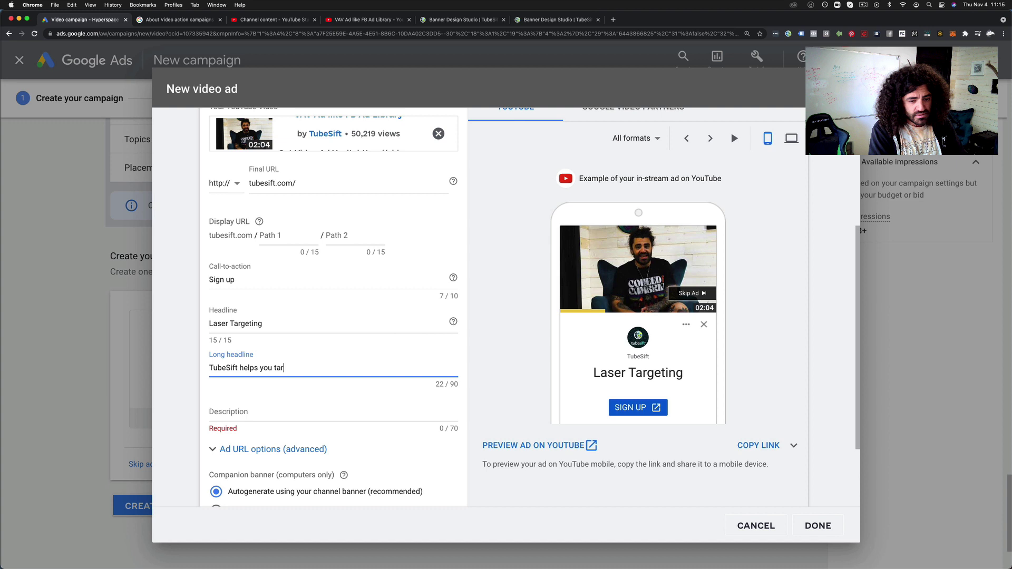
{"action": "type", "text": "get your ide"}
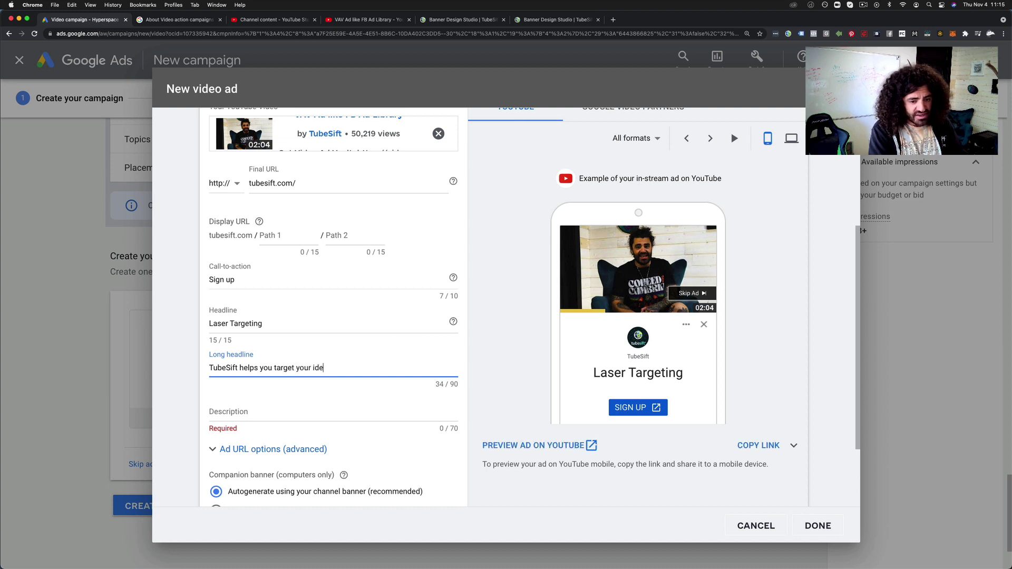
{"action": "type", "text": "al audienc"}
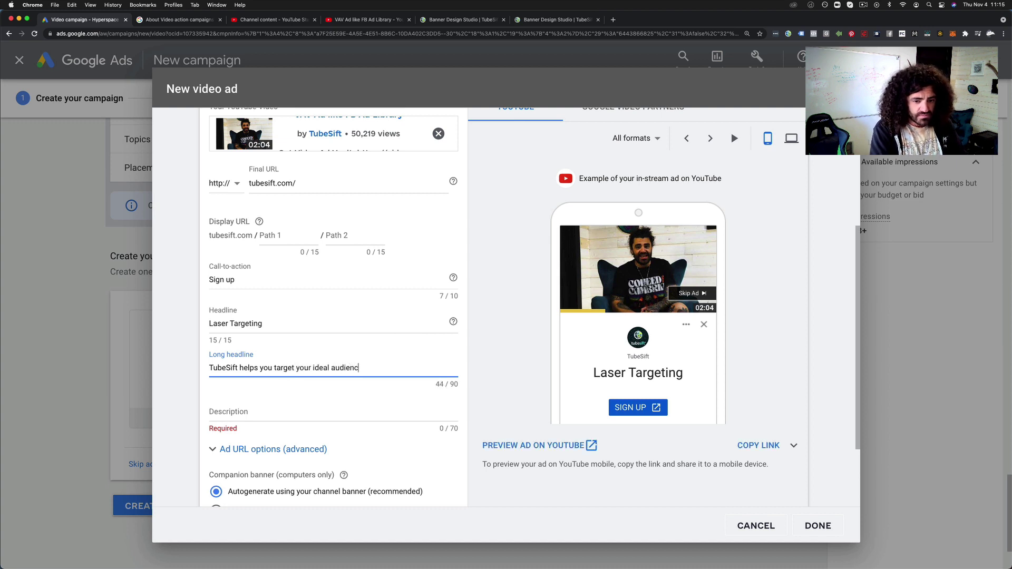
{"action": "type", "text": "e  on YouTube "}
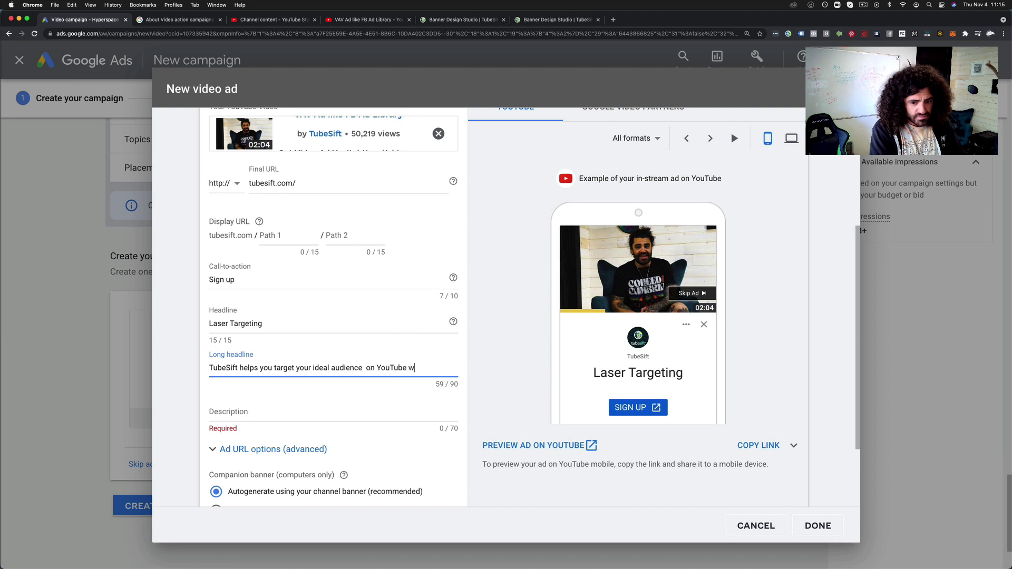
{"action": "type", "text": "with a afew cli"}
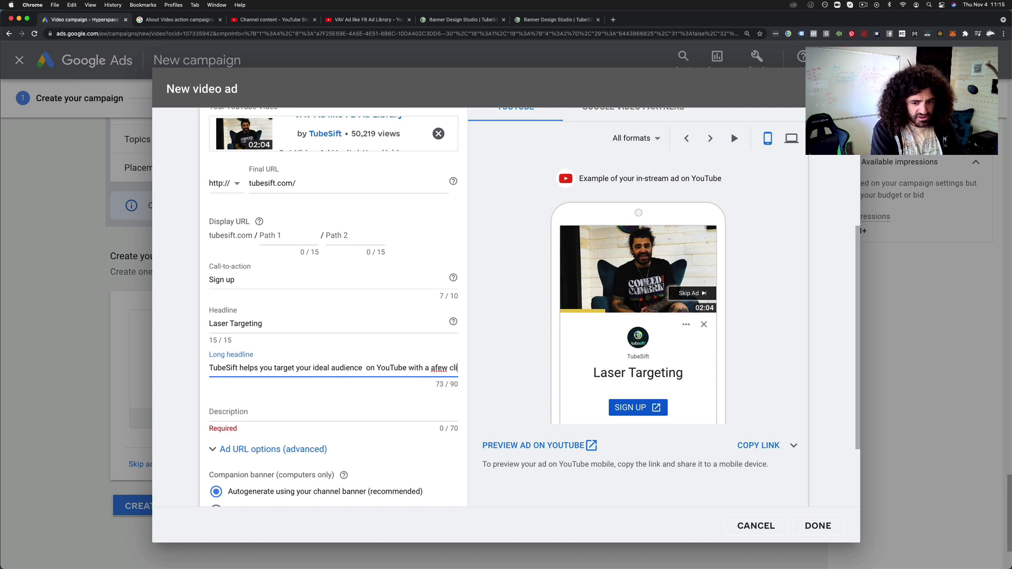
{"action": "key", "text": "BackSpace"}
{"action": "key", "text": "BackSpace"}
{"action": "key", "text": "BackSpace"}
{"action": "key", "text": "BackSpace"}
{"action": "key", "text": "BackSpace"}
{"action": "key", "text": "BackSpace"}
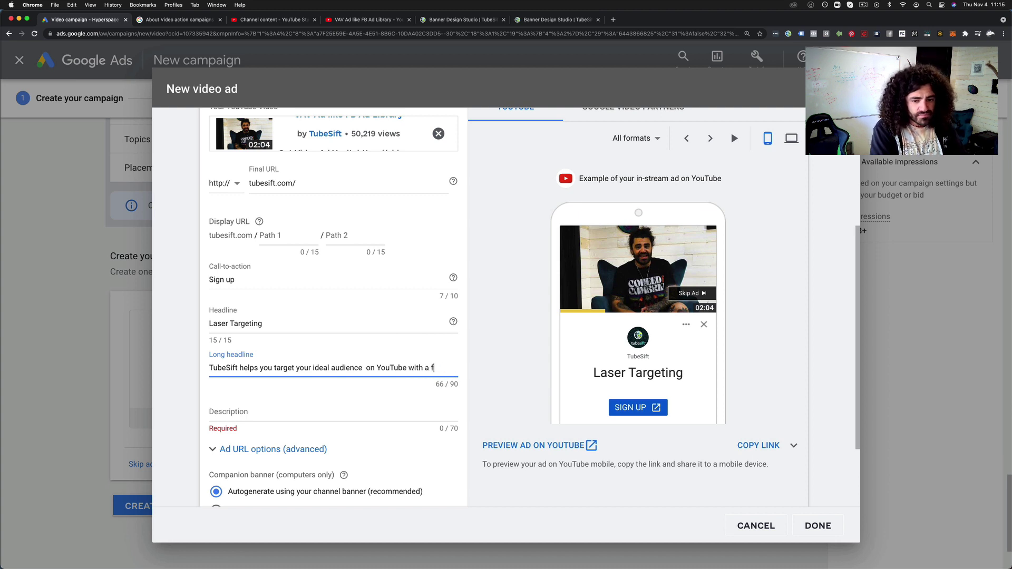
Finish the long headline and set the description to 'Precision Targeting For YouTube Ads Made Easy'
{"action": "type", "text": "ew clicks"}
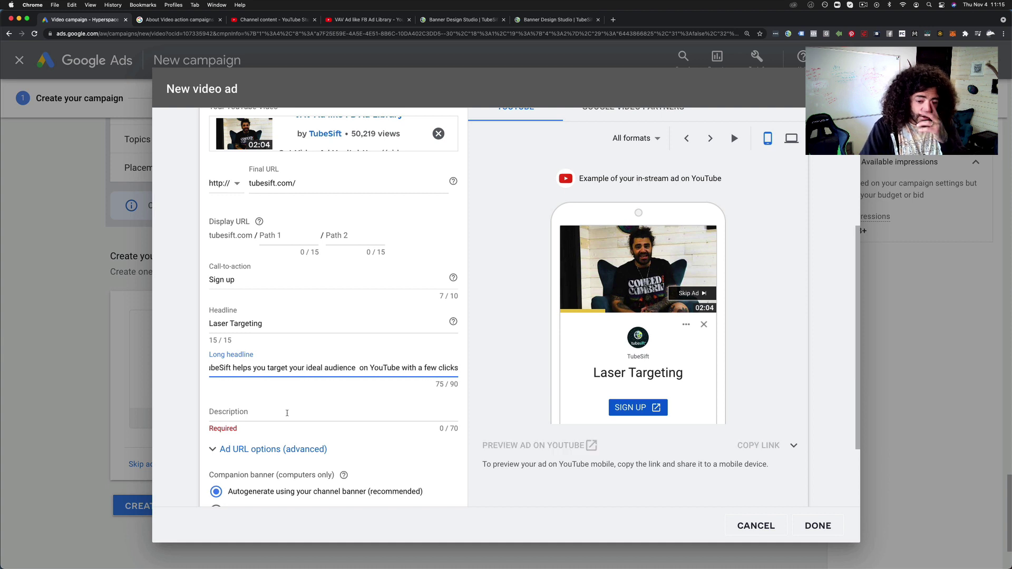
{"action": "left_click", "coordinate": [288, 413]}
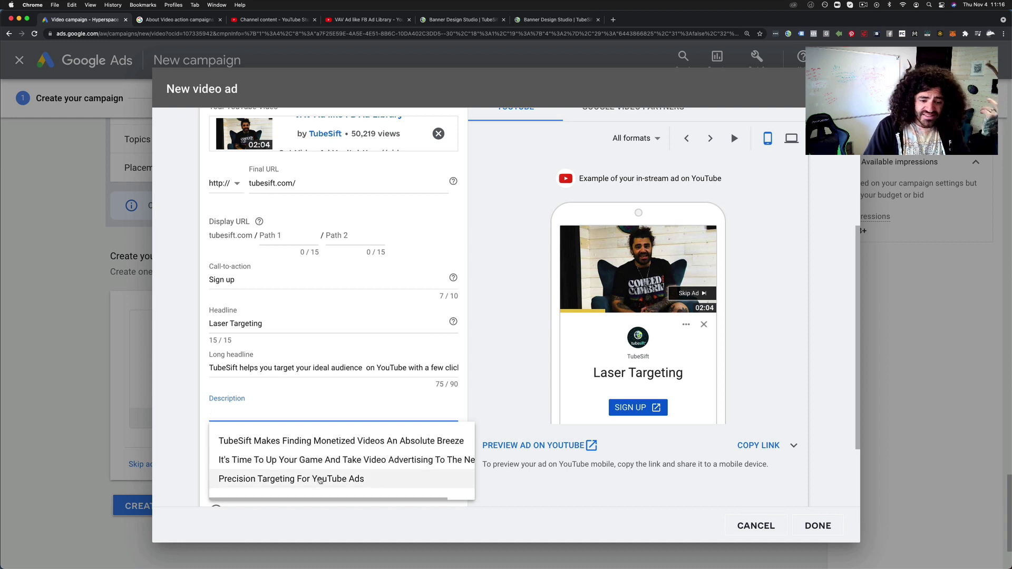
{"action": "left_click", "coordinate": [315, 478]}
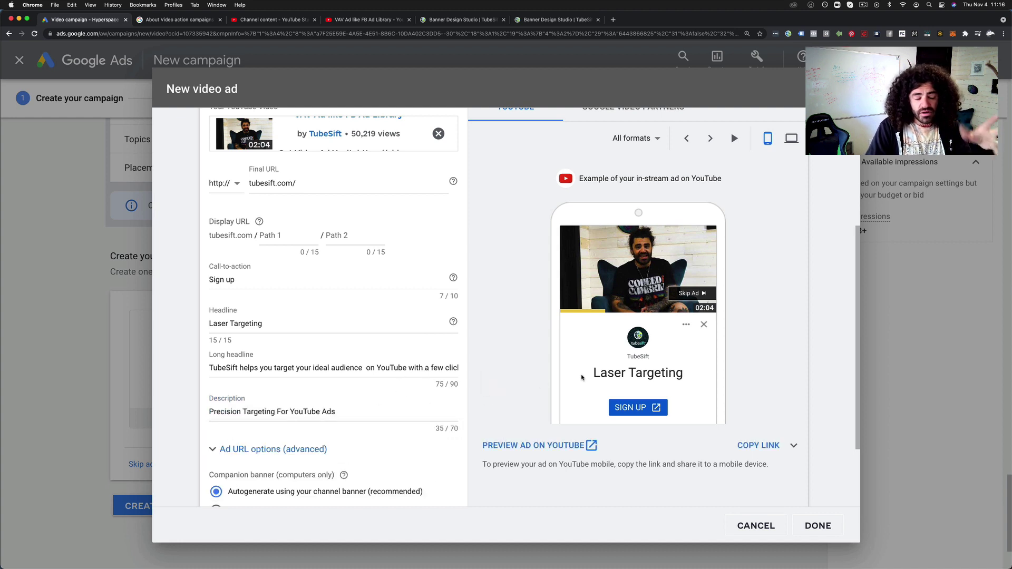
{"action": "scroll", "coordinate": [345, 225], "scroll_direction": "down", "scroll_amount": 1}
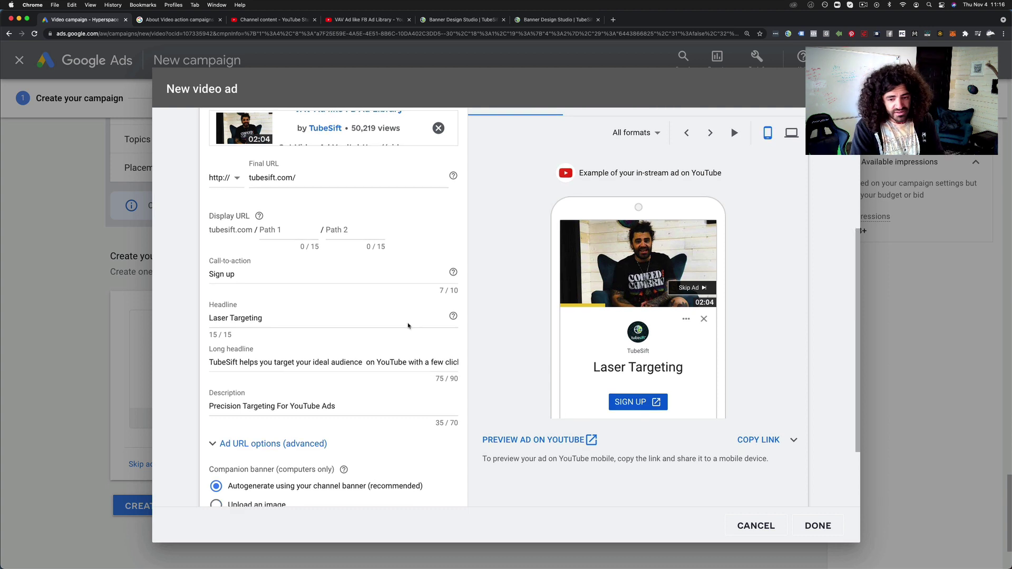
{"action": "left_click", "coordinate": [366, 403]}
{"action": "type", "text": "M"}
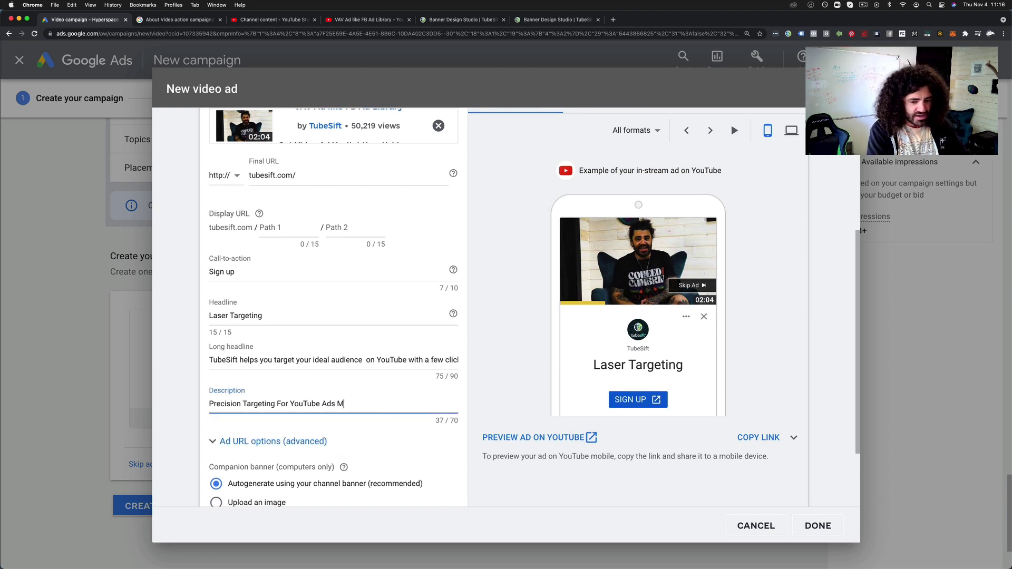
{"action": "type", "text": "ade Easy"}
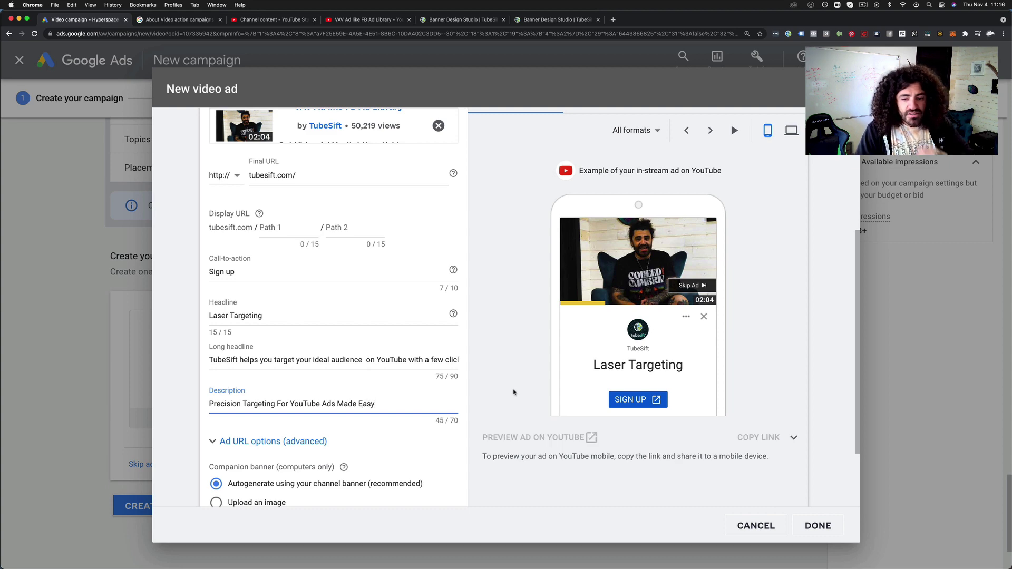
{"action": "scroll", "coordinate": [503, 348], "scroll_direction": "down", "scroll_amount": 4}
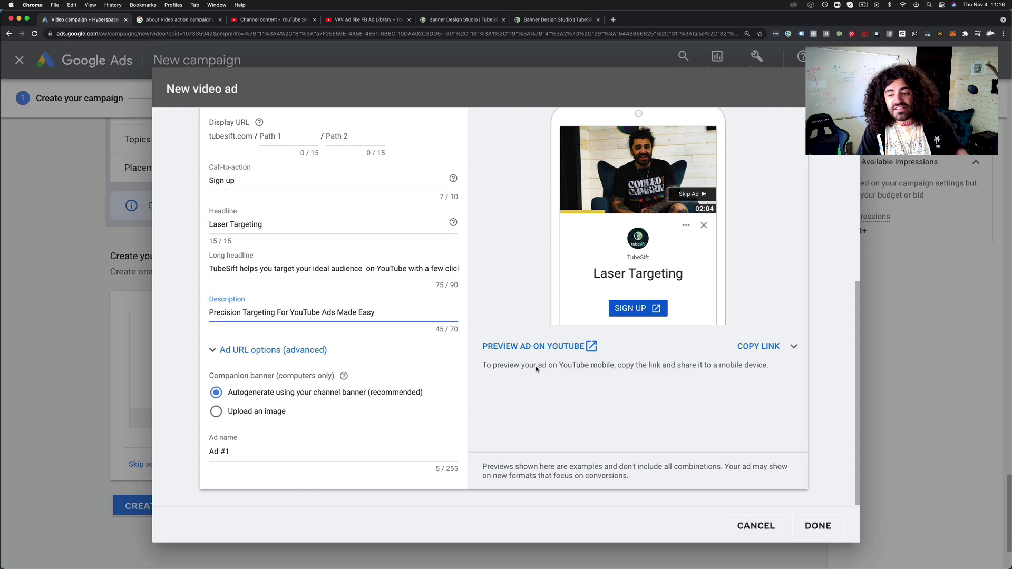
Show the desktop preview and use the previously uploaded tubesift logo image as companion banner
{"action": "scroll", "coordinate": [702, 234], "scroll_direction": "up", "scroll_amount": 3}
{"action": "scroll", "coordinate": [703, 234], "scroll_direction": "up", "scroll_amount": 2}
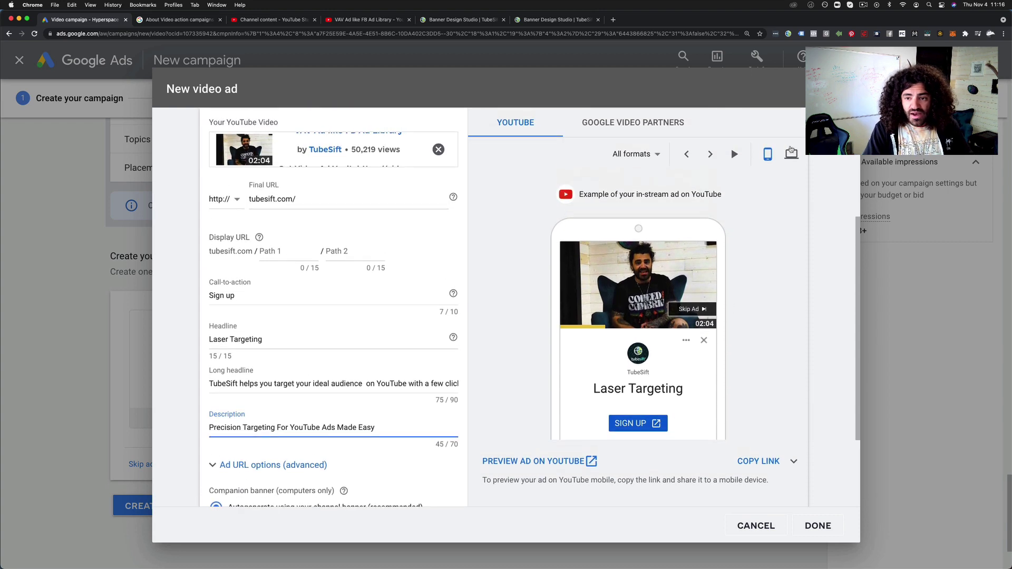
{"action": "left_click", "coordinate": [790, 154]}
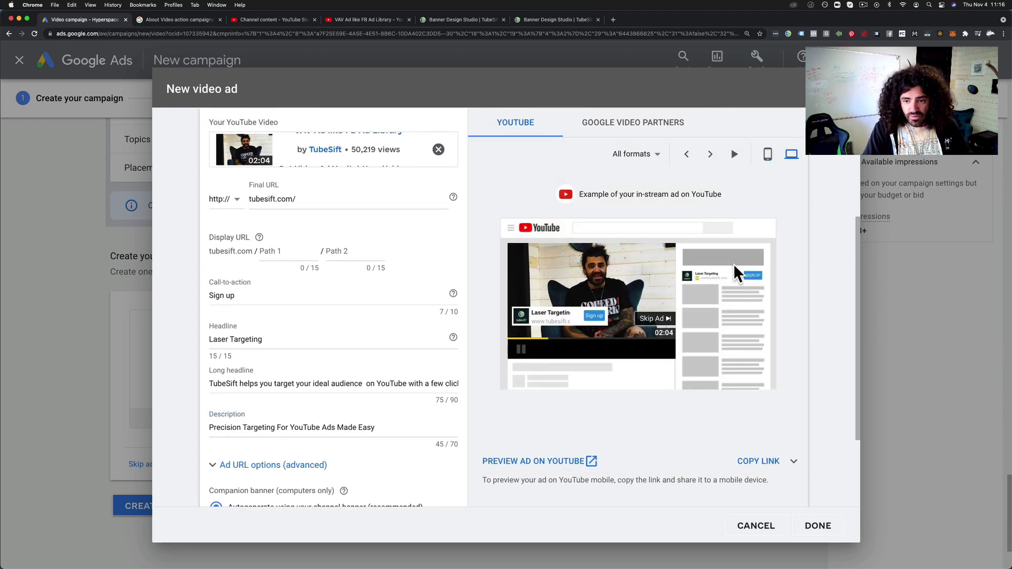
{"action": "scroll", "coordinate": [263, 465], "scroll_direction": "down", "scroll_amount": 2}
{"action": "scroll", "coordinate": [264, 465], "scroll_direction": "down", "scroll_amount": 1}
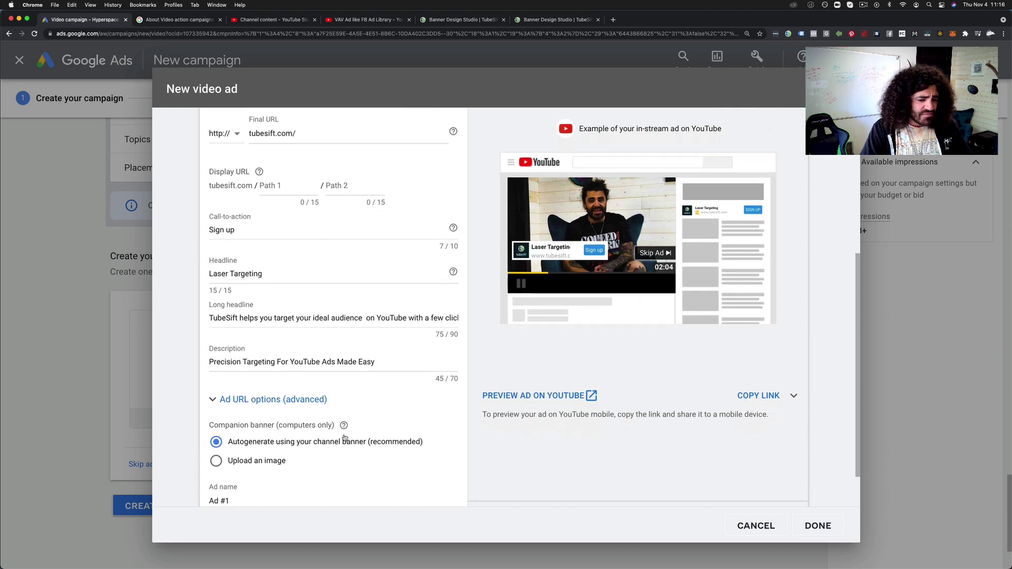
{"action": "left_click", "coordinate": [216, 460]}
{"action": "scroll", "coordinate": [216, 460], "scroll_direction": "down", "scroll_amount": 2}
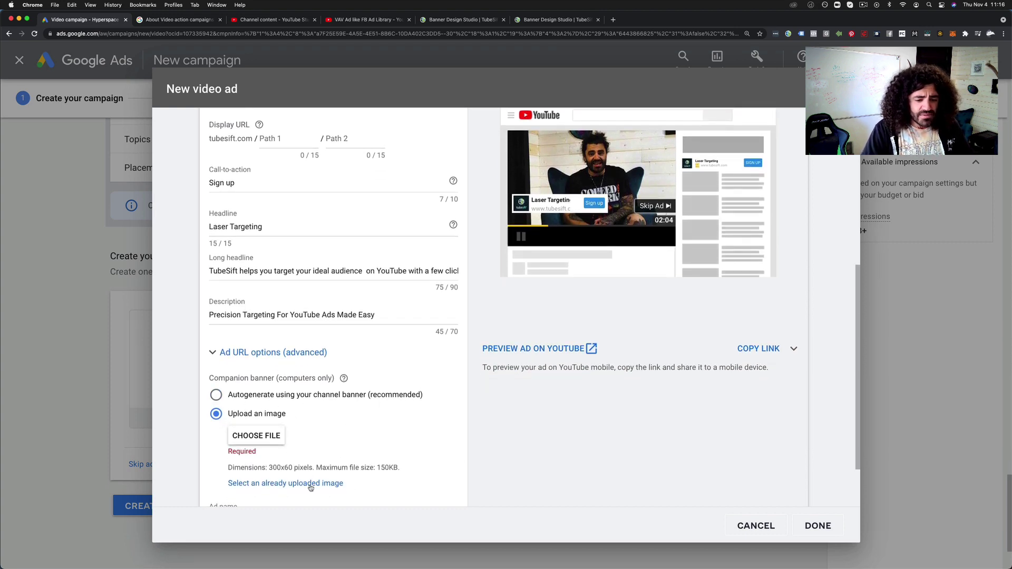
{"action": "left_click", "coordinate": [311, 483]}
{"action": "scroll", "coordinate": [476, 263], "scroll_direction": "down", "scroll_amount": 5}
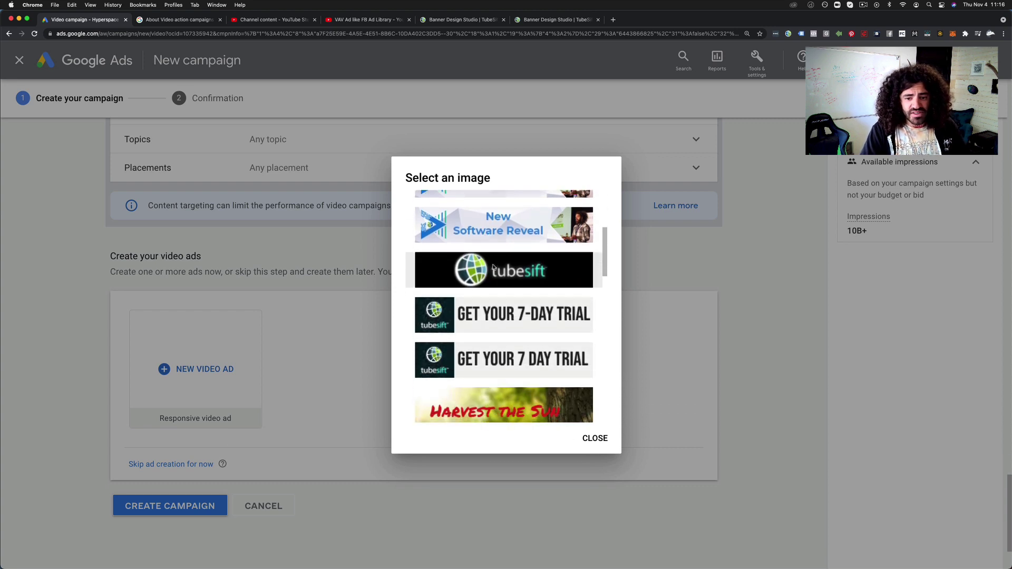
{"action": "left_click", "coordinate": [493, 267]}
{"action": "scroll", "coordinate": [718, 413], "scroll_direction": "down", "scroll_amount": 3}
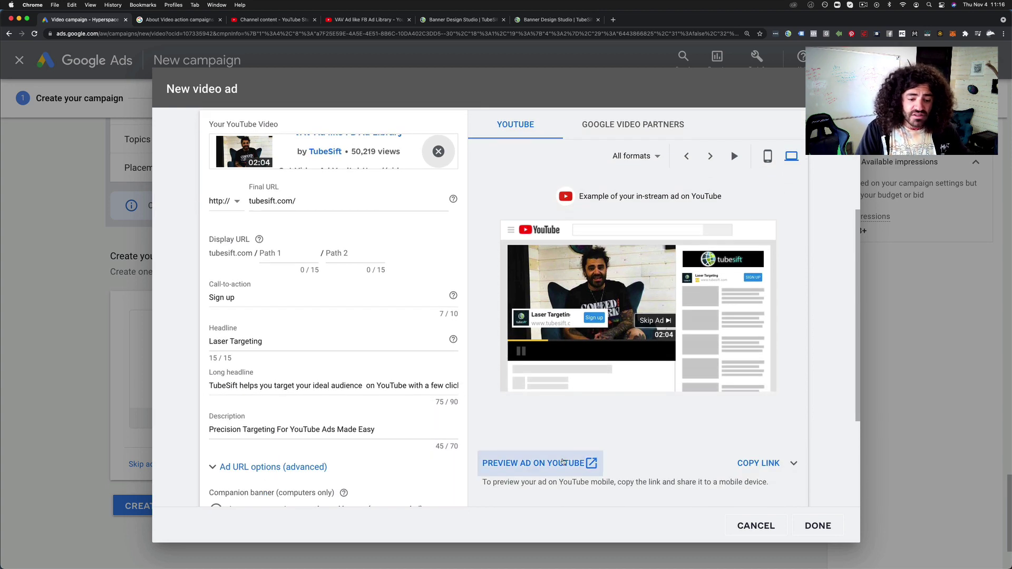
Preview the ad in mobile layout, cycling through formats back to the in-stream ad
{"action": "scroll", "coordinate": [315, 367], "scroll_direction": "down", "scroll_amount": 3}
{"action": "scroll", "coordinate": [315, 367], "scroll_direction": "up", "scroll_amount": 3}
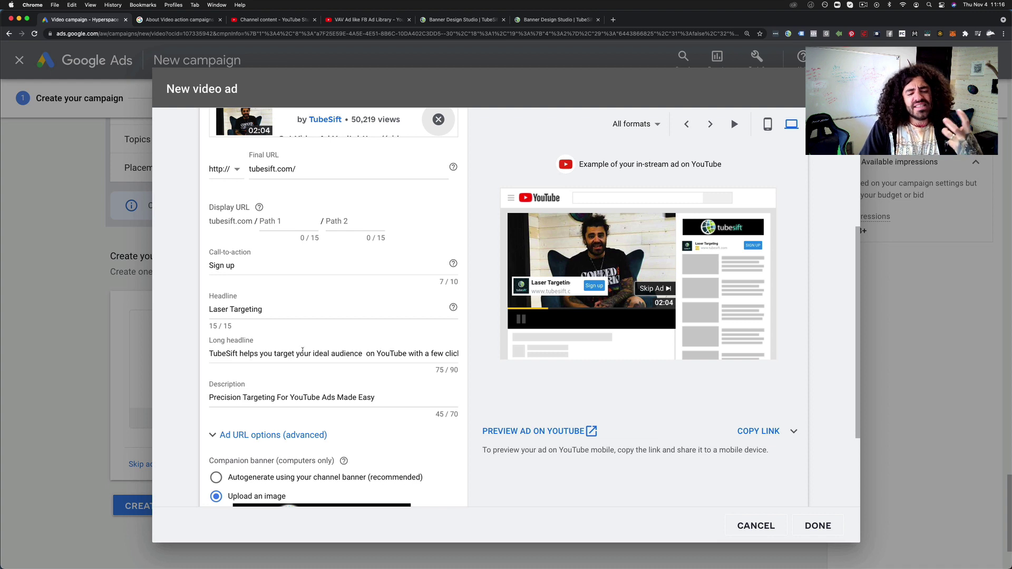
{"action": "scroll", "coordinate": [314, 350], "scroll_direction": "up", "scroll_amount": 1}
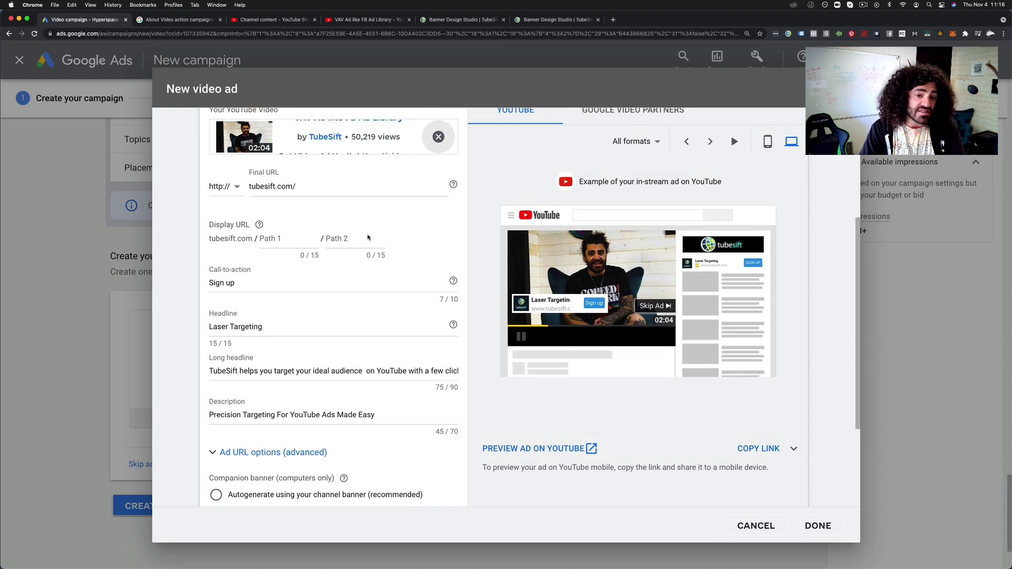
{"action": "scroll", "coordinate": [429, 255], "scroll_direction": "up", "scroll_amount": 1}
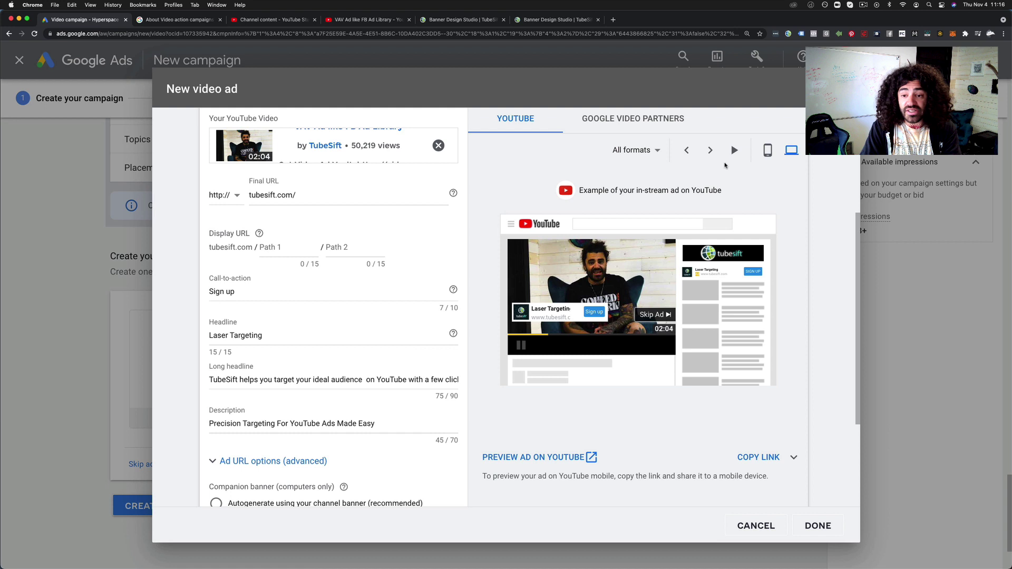
{"action": "left_click", "coordinate": [767, 150]}
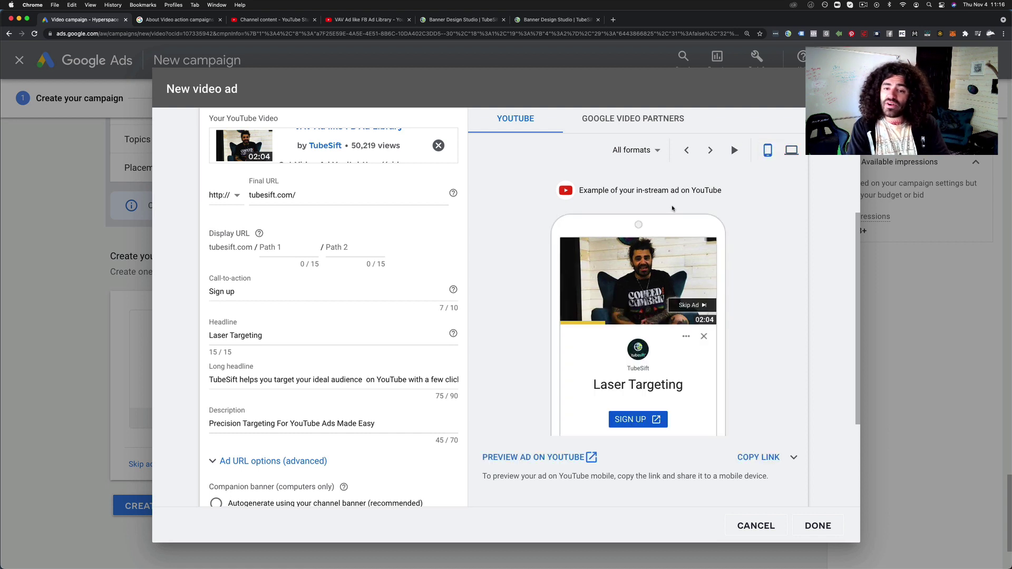
{"action": "scroll", "coordinate": [673, 203], "scroll_direction": "down", "scroll_amount": 1}
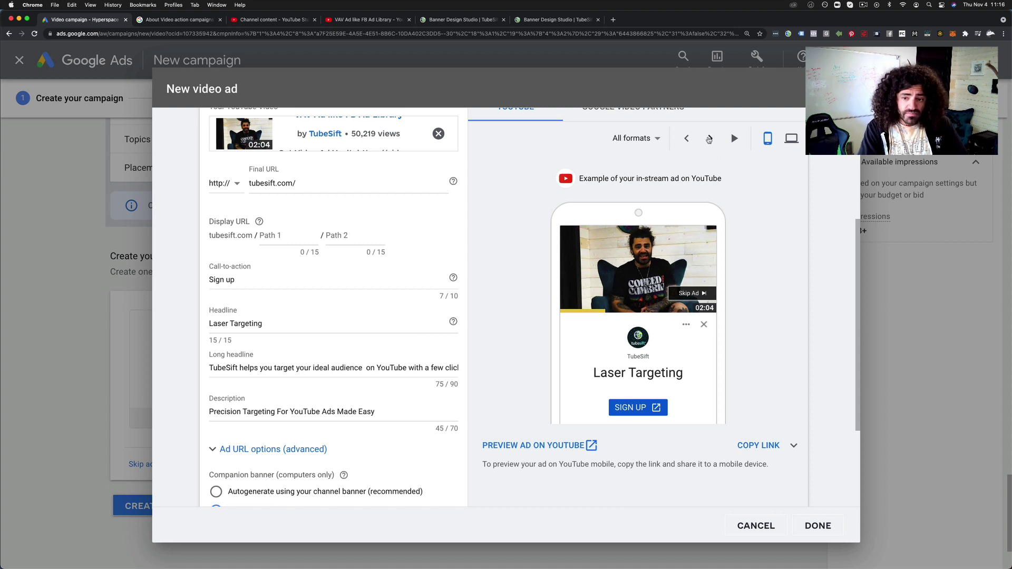
{"action": "left_click", "coordinate": [709, 139]}
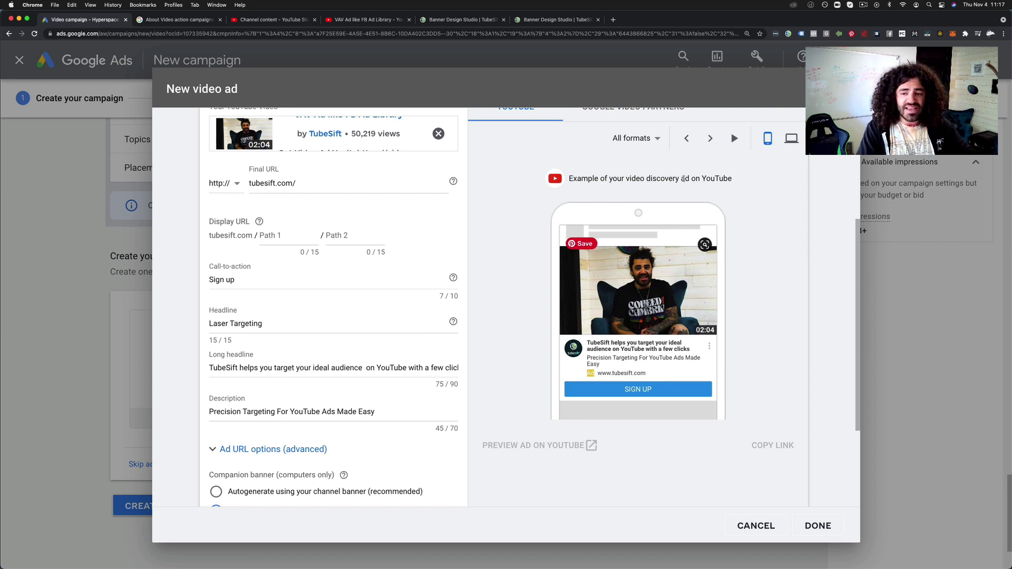
{"action": "left_click", "coordinate": [710, 138]}
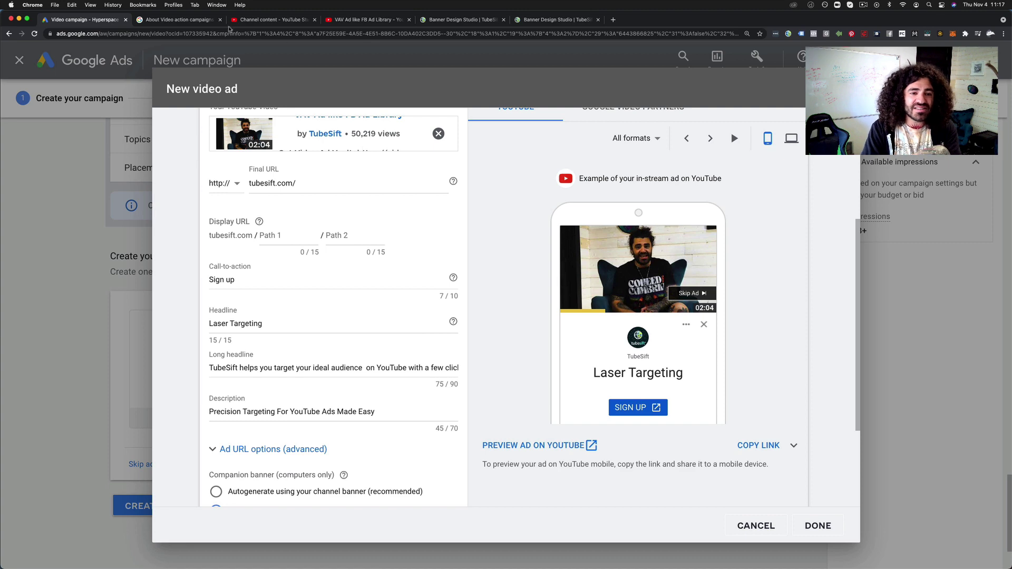
Copy the YouTube link of the Google Ads Policy Violations video from YouTube Studio
{"action": "left_click", "coordinate": [259, 19]}
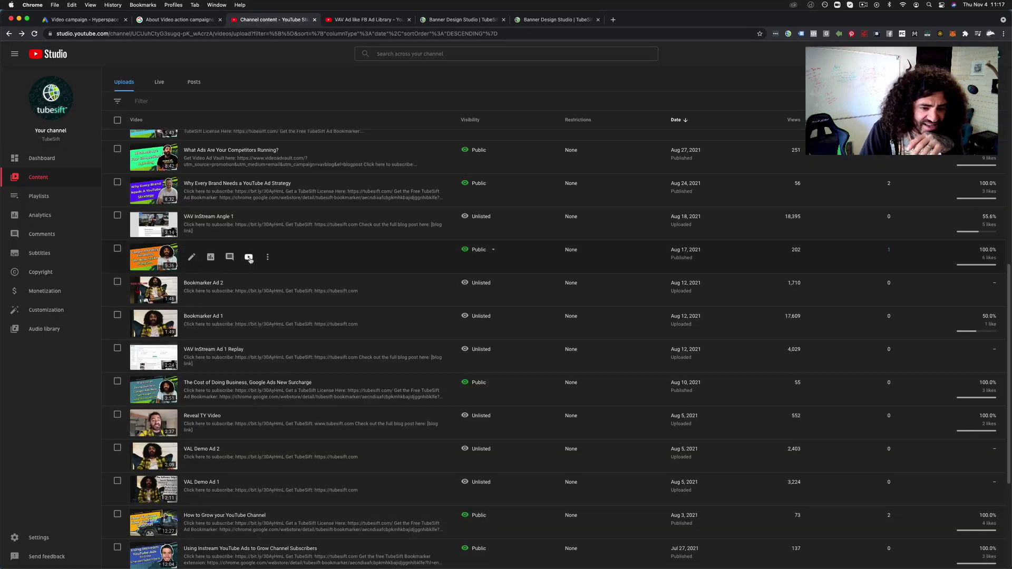
{"action": "right_click", "coordinate": [249, 258]}
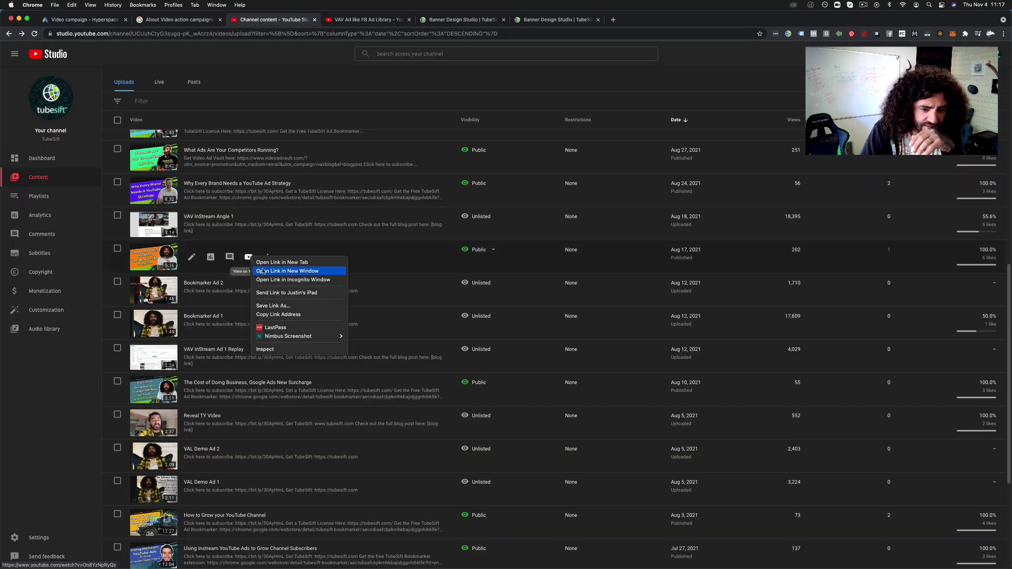
{"action": "left_click", "coordinate": [290, 315]}
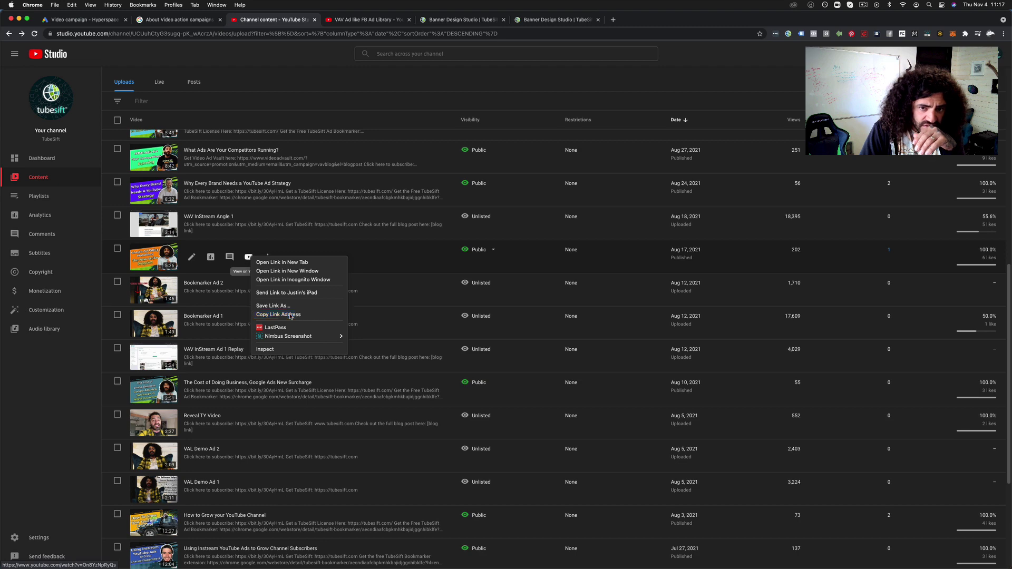
{"action": "left_click", "coordinate": [106, 21]}
{"action": "scroll", "coordinate": [268, 200], "scroll_direction": "up", "scroll_amount": 3}
Swap the ad's video for the 5:35 Google Ads Policy Violations video by pasting its link
{"action": "scroll", "coordinate": [295, 276], "scroll_direction": "down", "scroll_amount": 5}
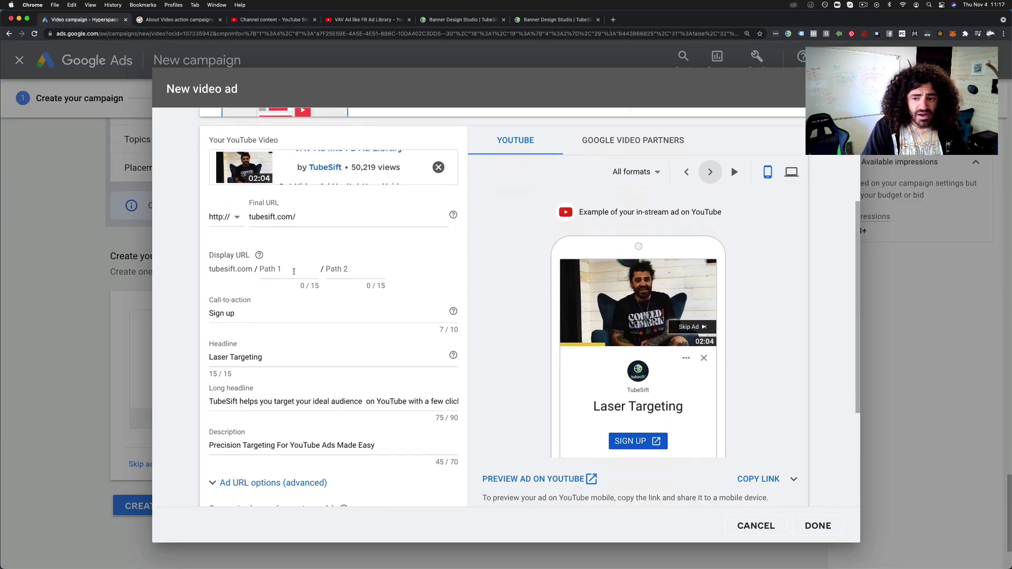
{"action": "scroll", "coordinate": [294, 276], "scroll_direction": "up", "scroll_amount": 4}
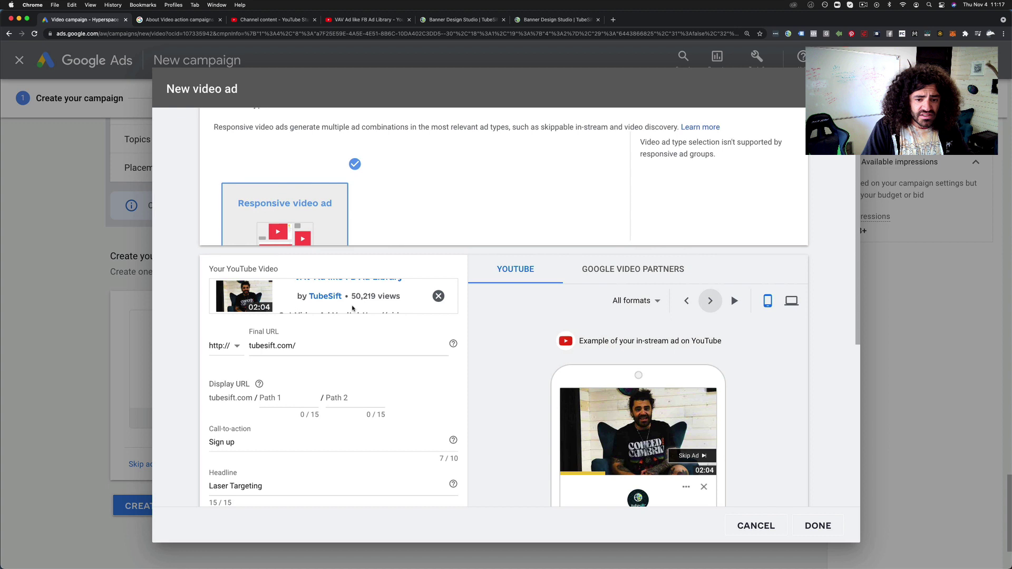
{"action": "left_click", "coordinate": [439, 297]}
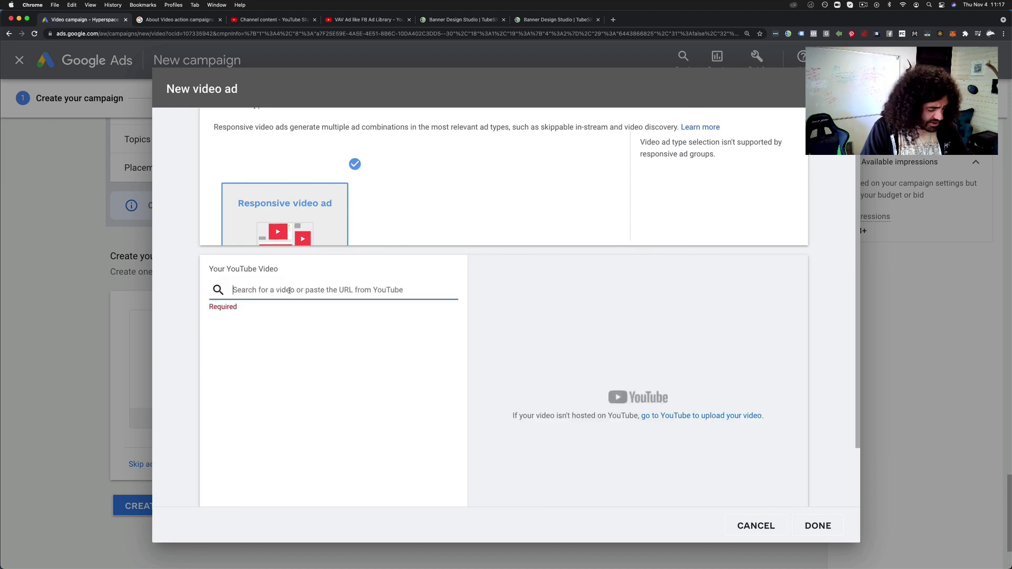
{"action": "key", "text": "super+v"}
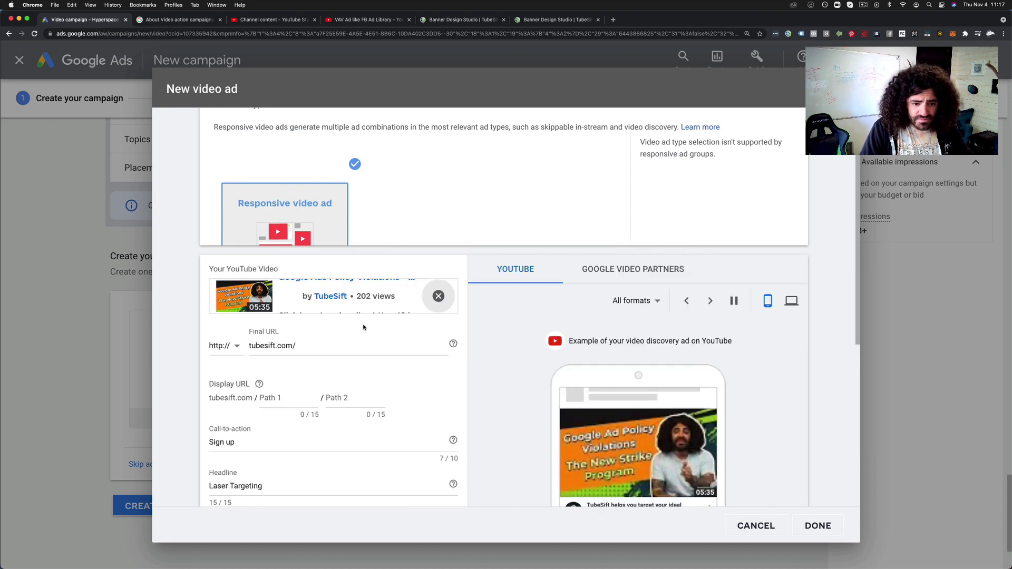
{"action": "scroll", "coordinate": [316, 379], "scroll_direction": "down", "scroll_amount": 5}
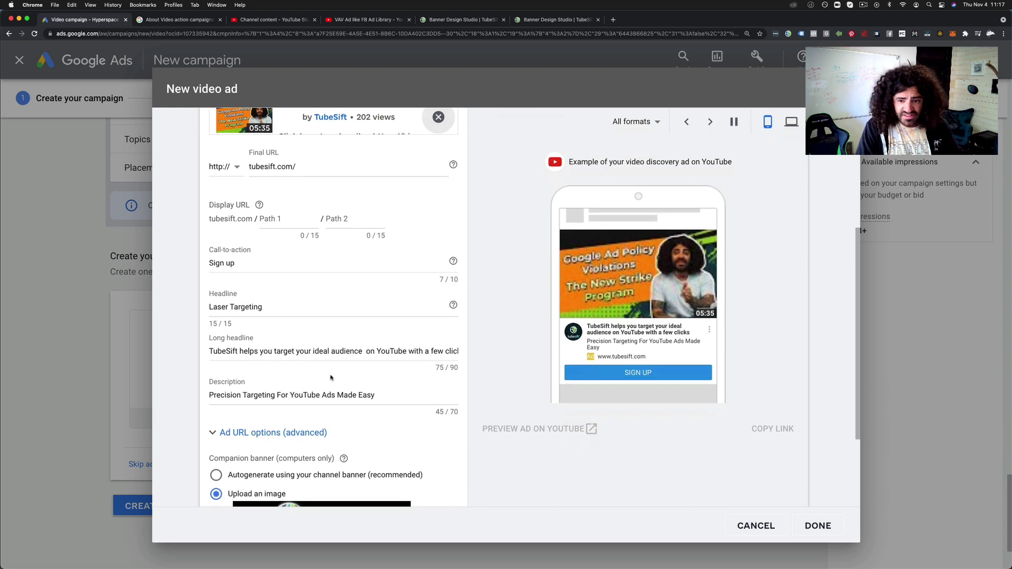
{"action": "scroll", "coordinate": [330, 377], "scroll_direction": "up", "scroll_amount": 1}
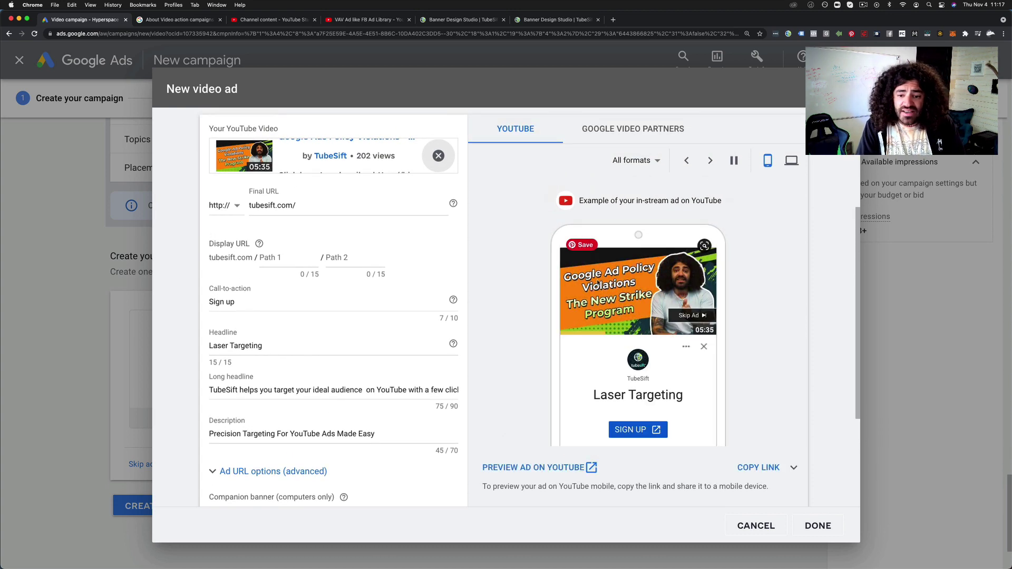
Cycle the current preview through its ad formats to the video discovery ad
{"action": "scroll", "coordinate": [685, 324], "scroll_direction": "up", "scroll_amount": 1}
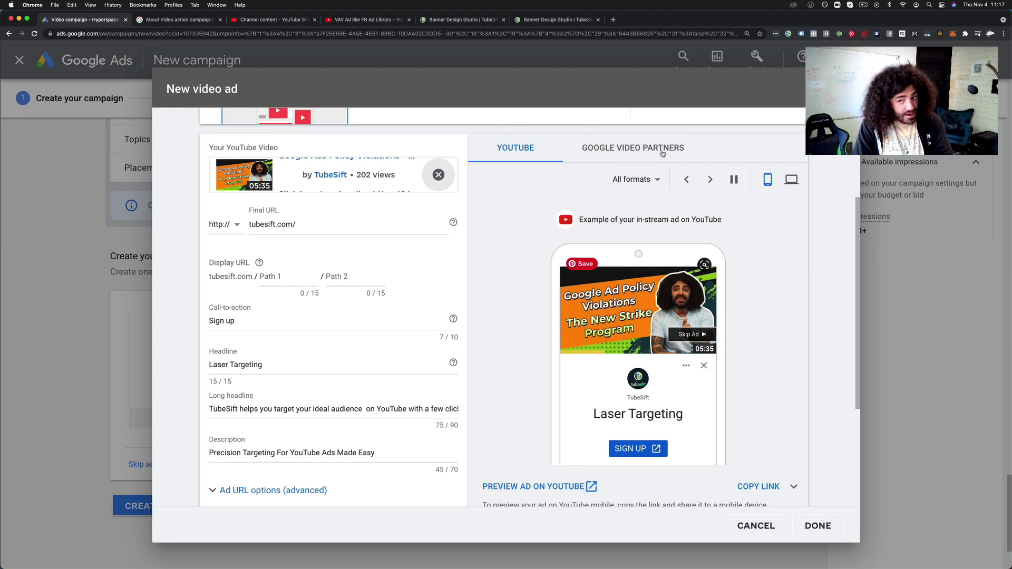
{"action": "left_click", "coordinate": [709, 180]}
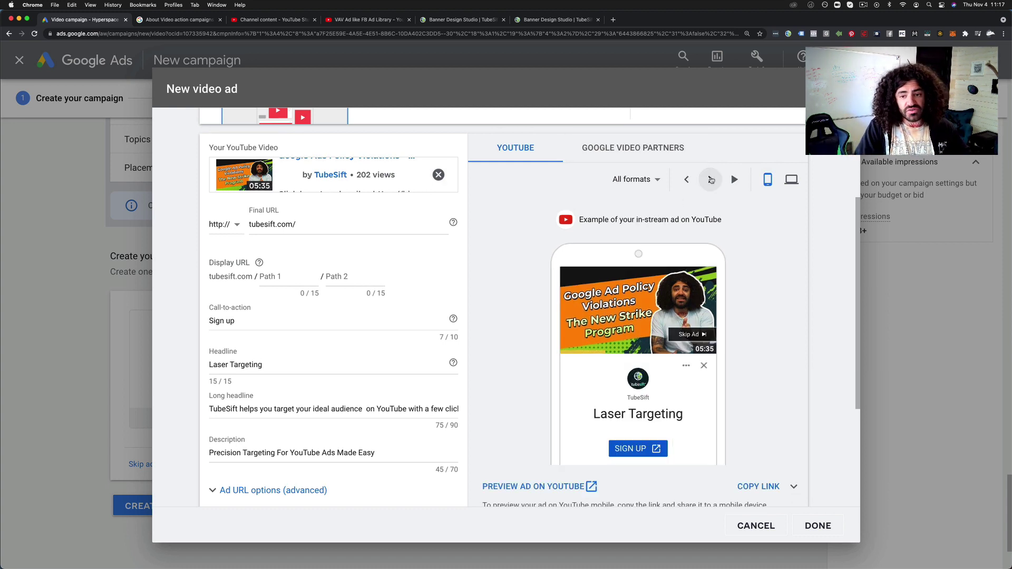
{"action": "left_click", "coordinate": [711, 179]}
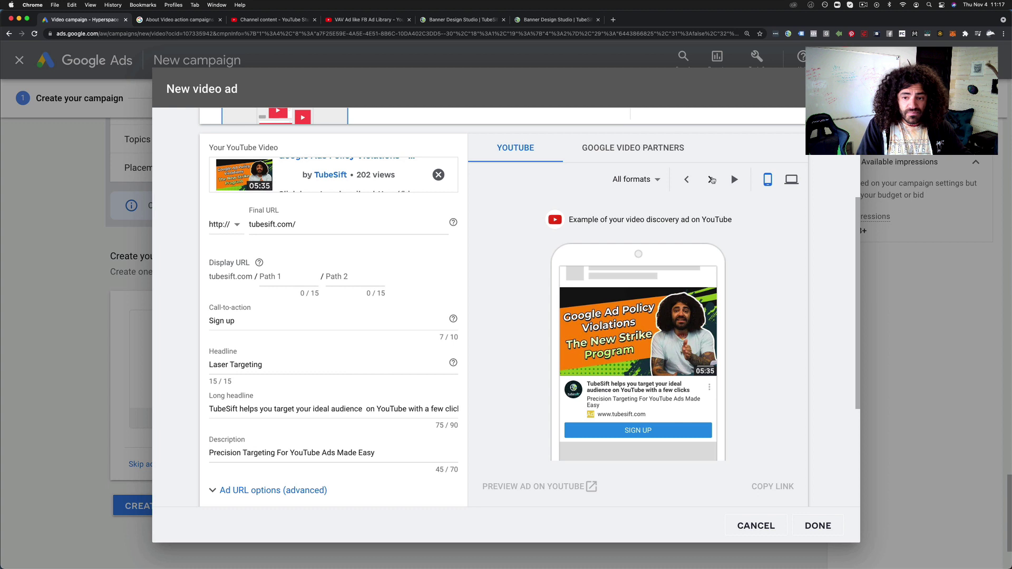
Preview on Google Video Partners, stepping through the discovery format back to the video ad
{"action": "left_click", "coordinate": [617, 153]}
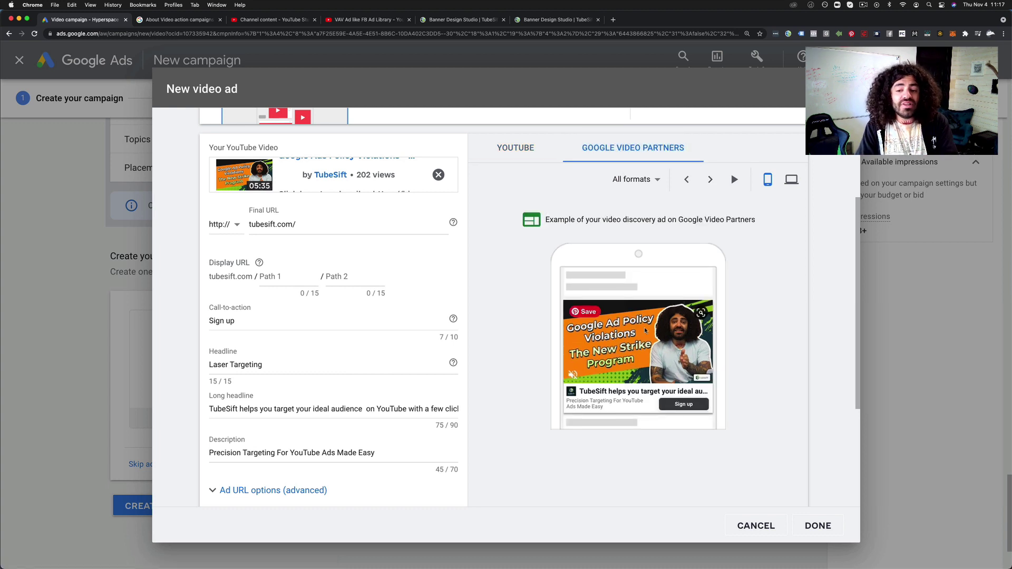
{"action": "left_click", "coordinate": [710, 180]}
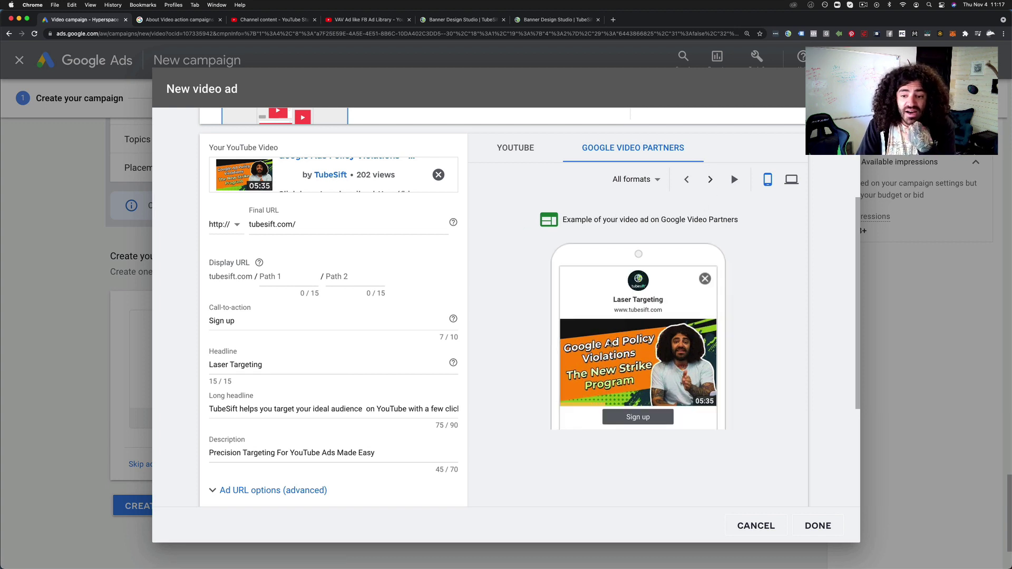
{"action": "scroll", "coordinate": [711, 181], "scroll_direction": "down", "scroll_amount": 2}
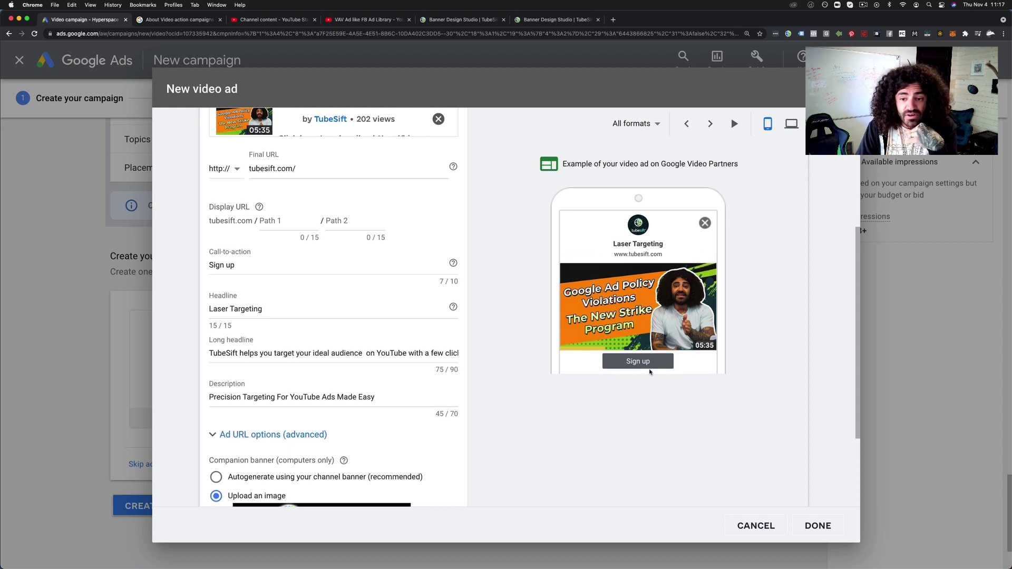
{"action": "left_click", "coordinate": [710, 124]}
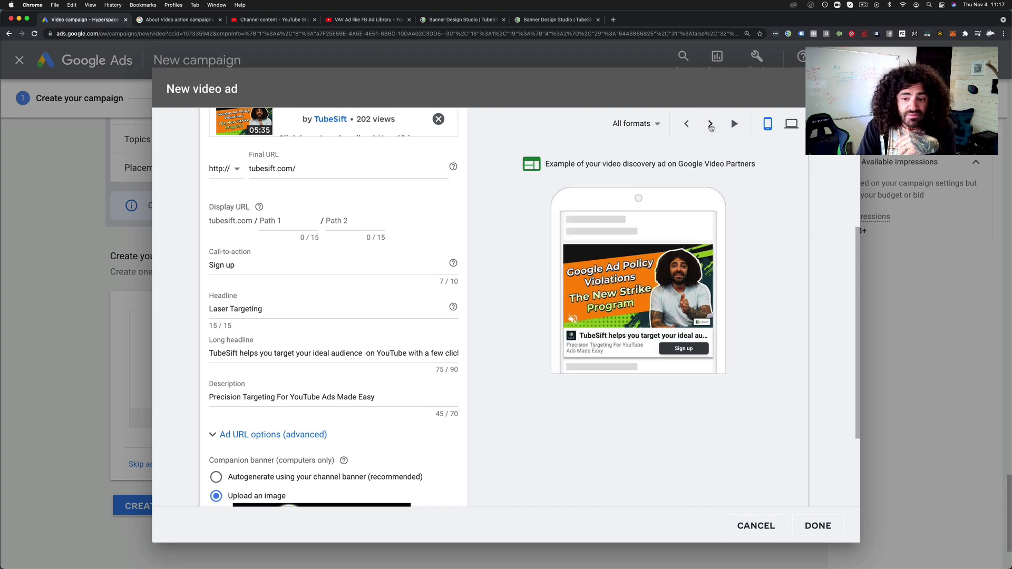
{"action": "left_click", "coordinate": [710, 125]}
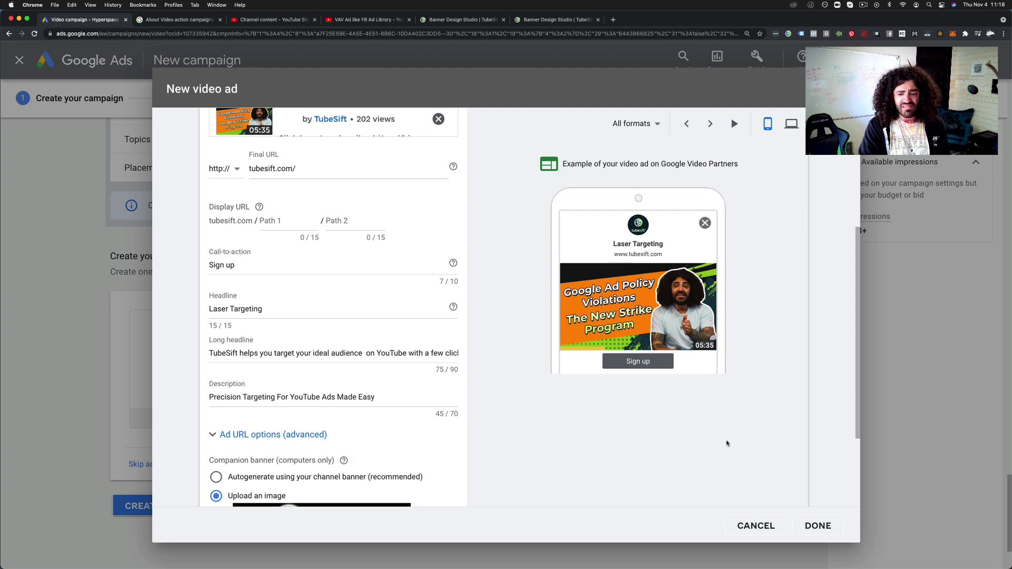
{"action": "scroll", "coordinate": [384, 415], "scroll_direction": "down", "scroll_amount": 3}
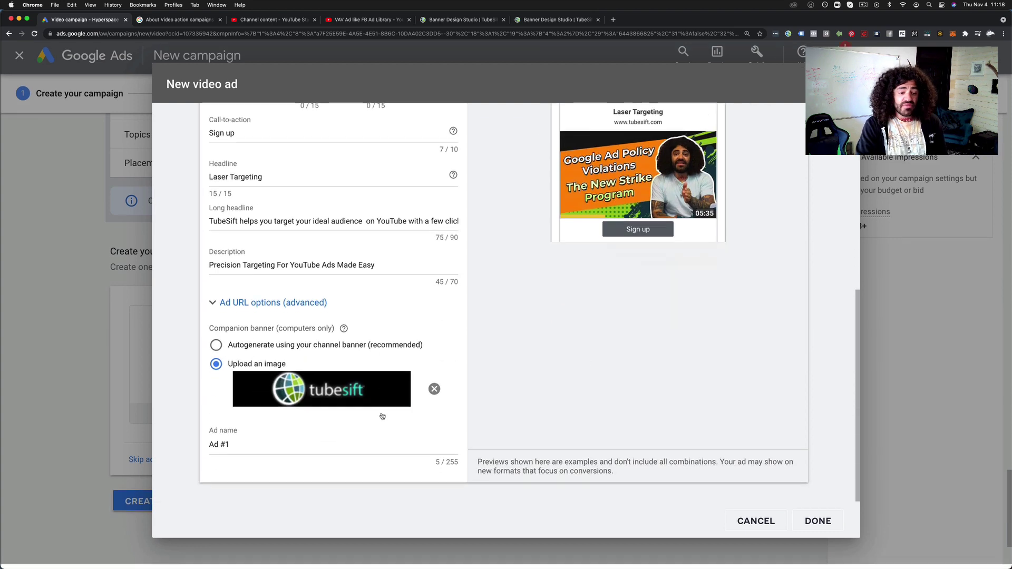
{"action": "scroll", "coordinate": [654, 426], "scroll_direction": "up", "scroll_amount": 5}
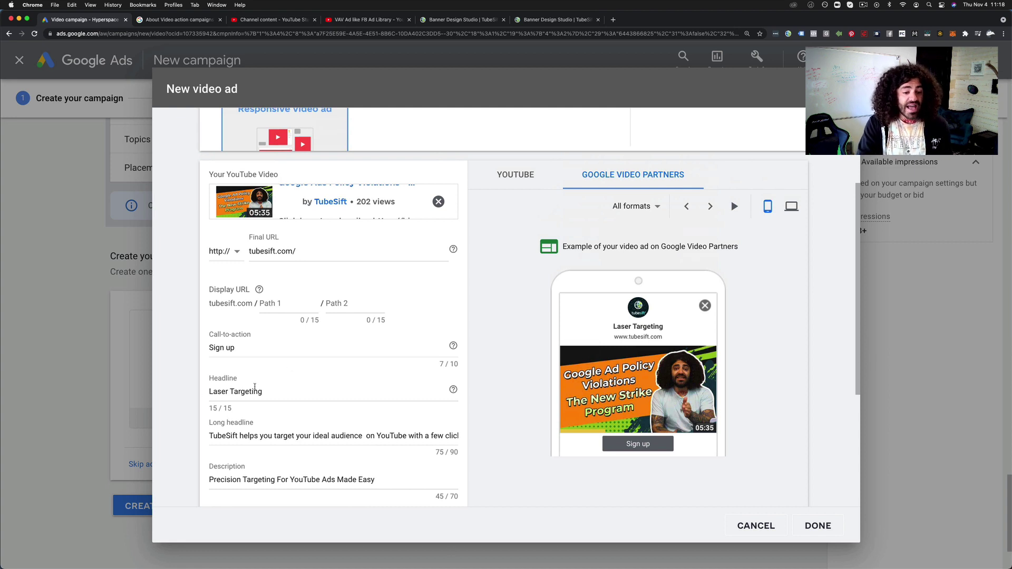
{"action": "scroll", "coordinate": [268, 414], "scroll_direction": "down", "scroll_amount": 1}
{"action": "scroll", "coordinate": [269, 414], "scroll_direction": "down", "scroll_amount": 2}
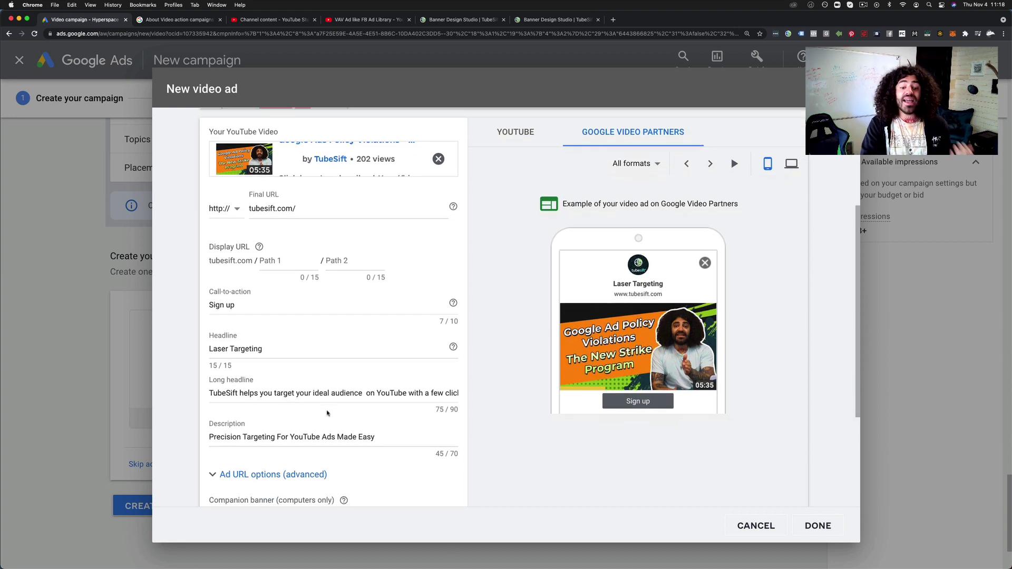